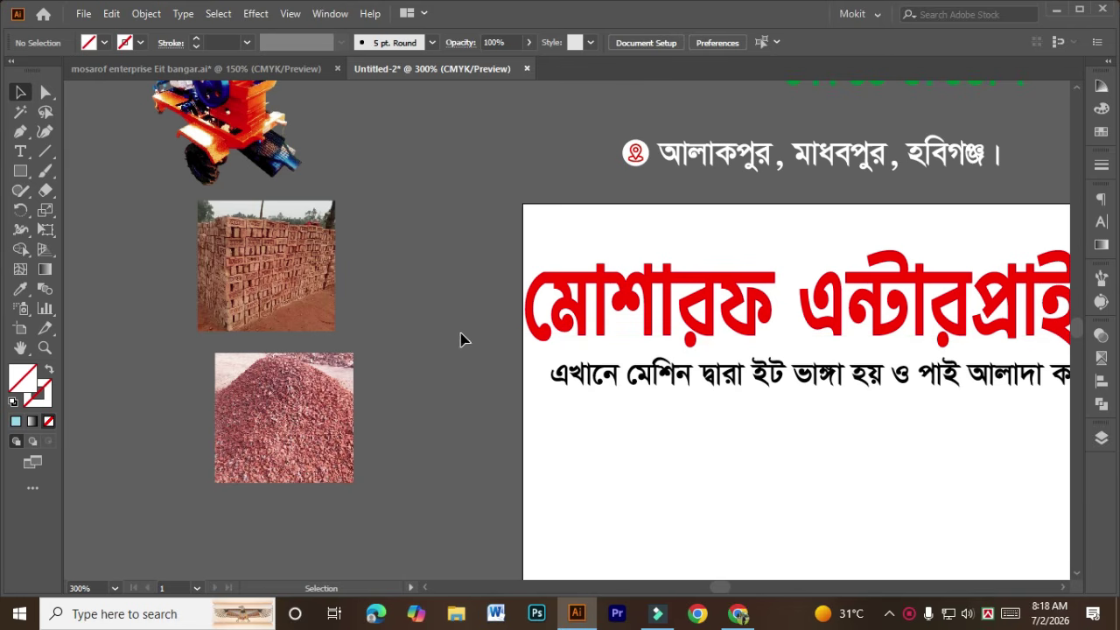
Start a new document measured in inches, with width 3.25 in and height 2 in
{"action": "key", "text": "space"}
{"action": "left_click_drag", "start_coordinate": [584, 173], "coordinate": [339, 254]}
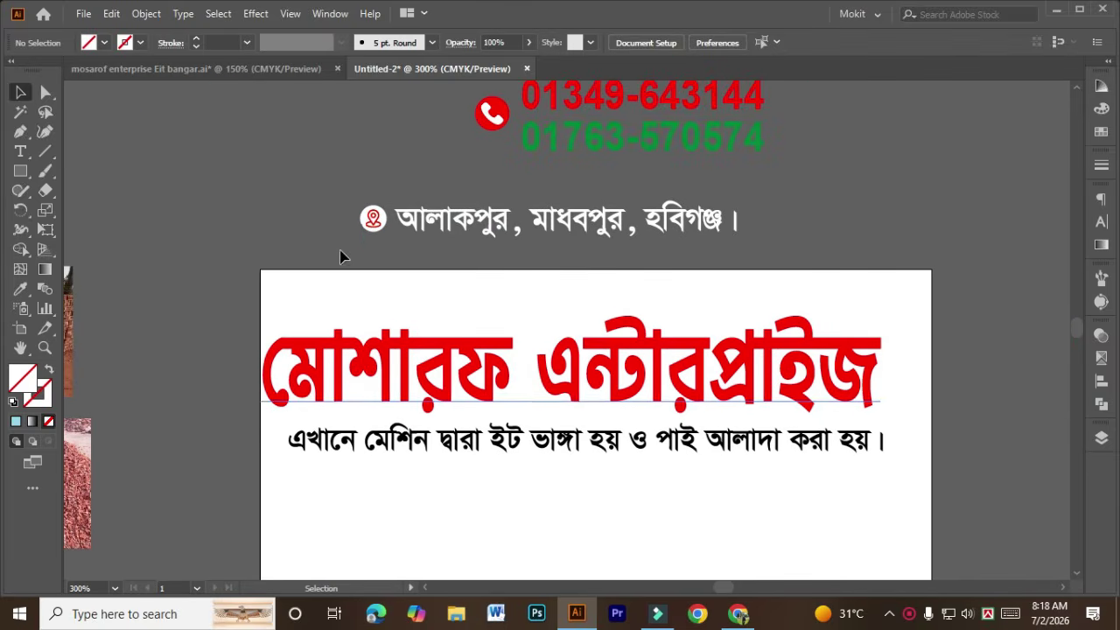
{"action": "left_click", "coordinate": [84, 15]}
{"action": "left_click", "coordinate": [95, 29]}
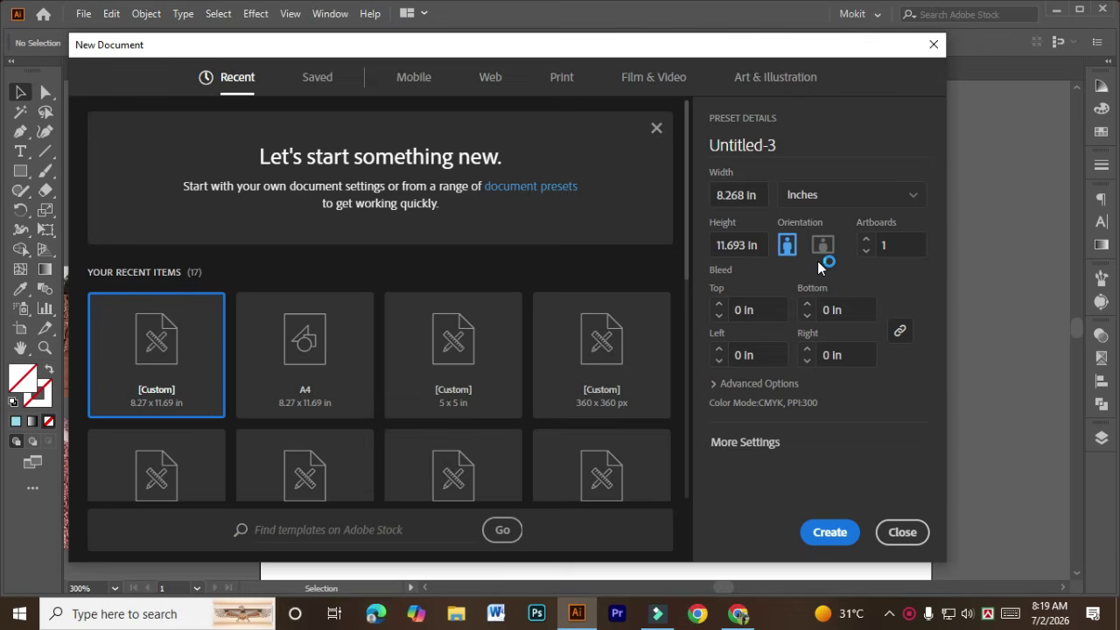
{"action": "left_click", "coordinate": [802, 194]}
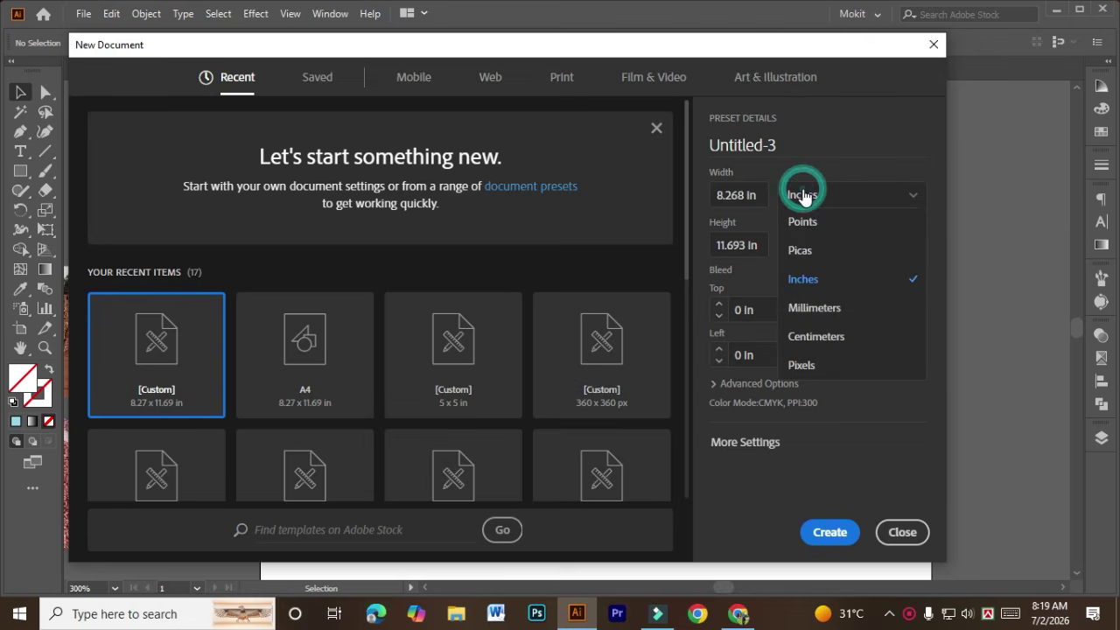
{"action": "left_click", "coordinate": [808, 279]}
{"action": "left_click", "coordinate": [731, 195]}
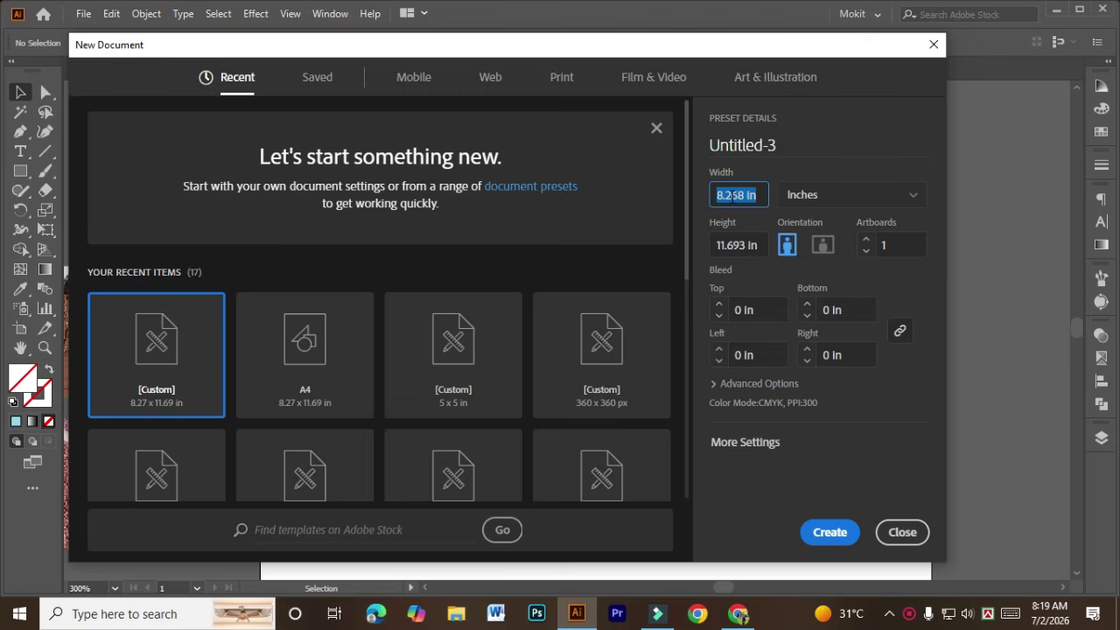
{"action": "type", "text": "3.25"}
{"action": "key", "text": "Tab"}
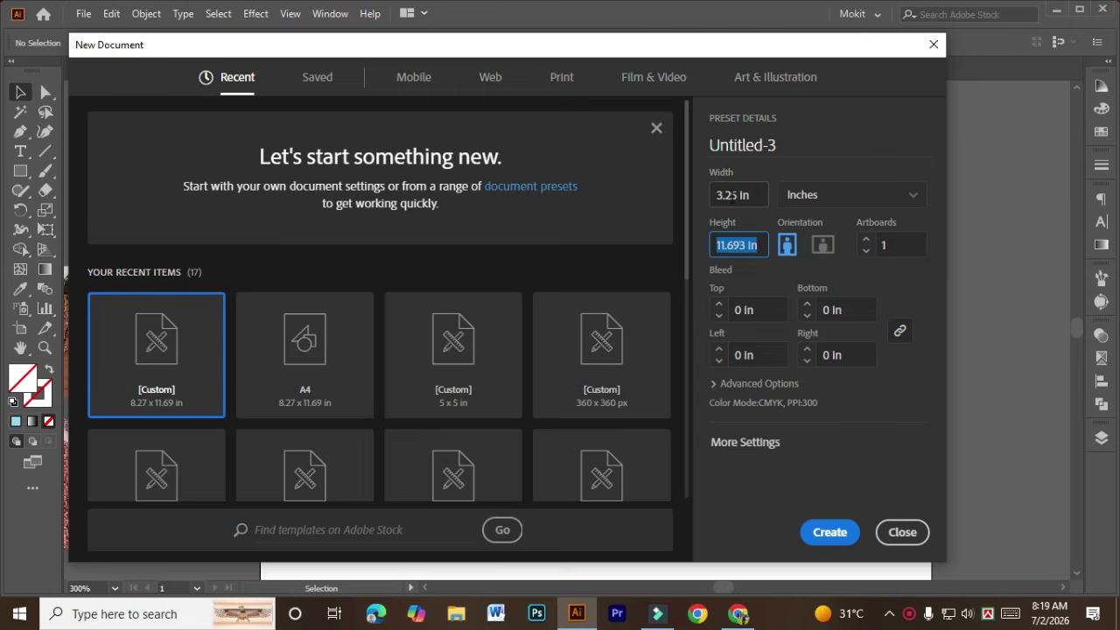
{"action": "type", "text": "2"}
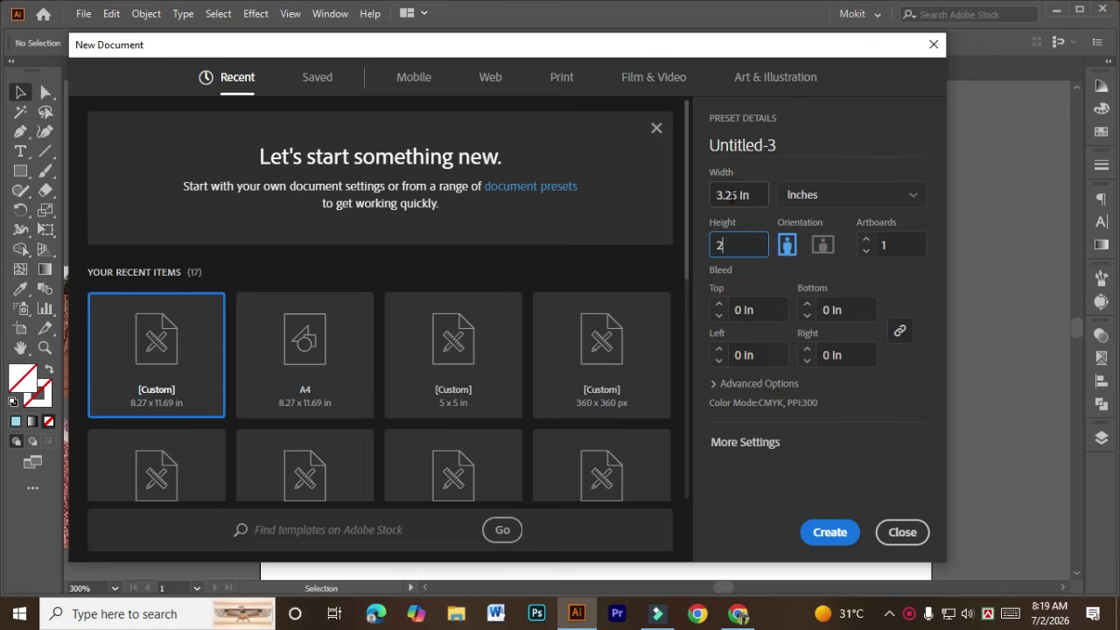
Give the new document landscape orientation and a 0.125 in bleed on all sides, and create it
{"action": "left_click", "coordinate": [827, 247]}
{"action": "left_click", "coordinate": [719, 305]}
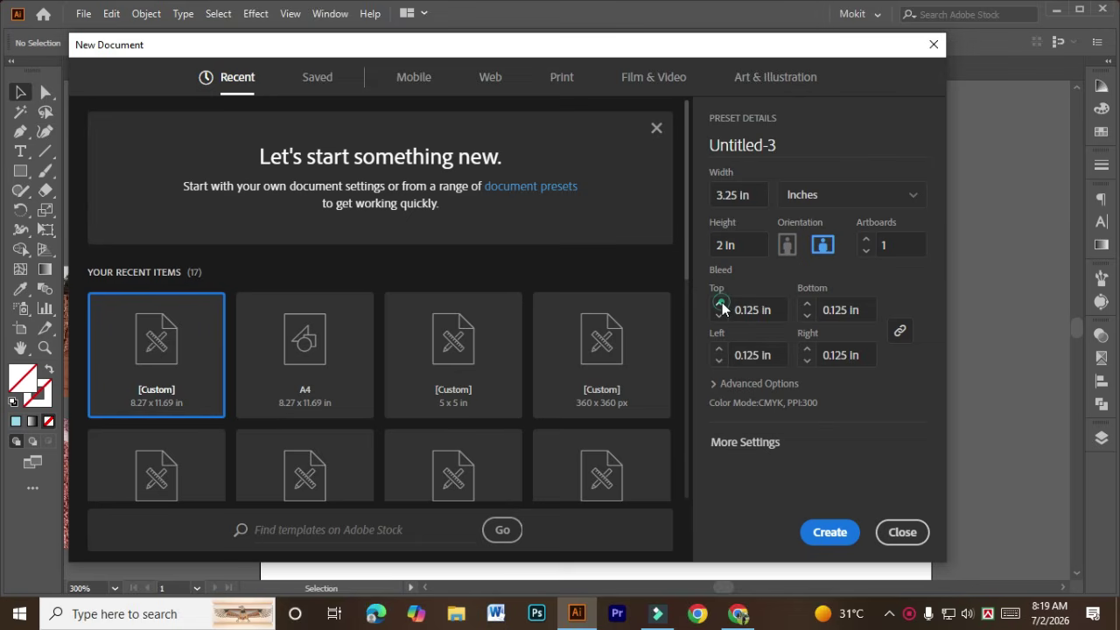
{"action": "left_click", "coordinate": [830, 534]}
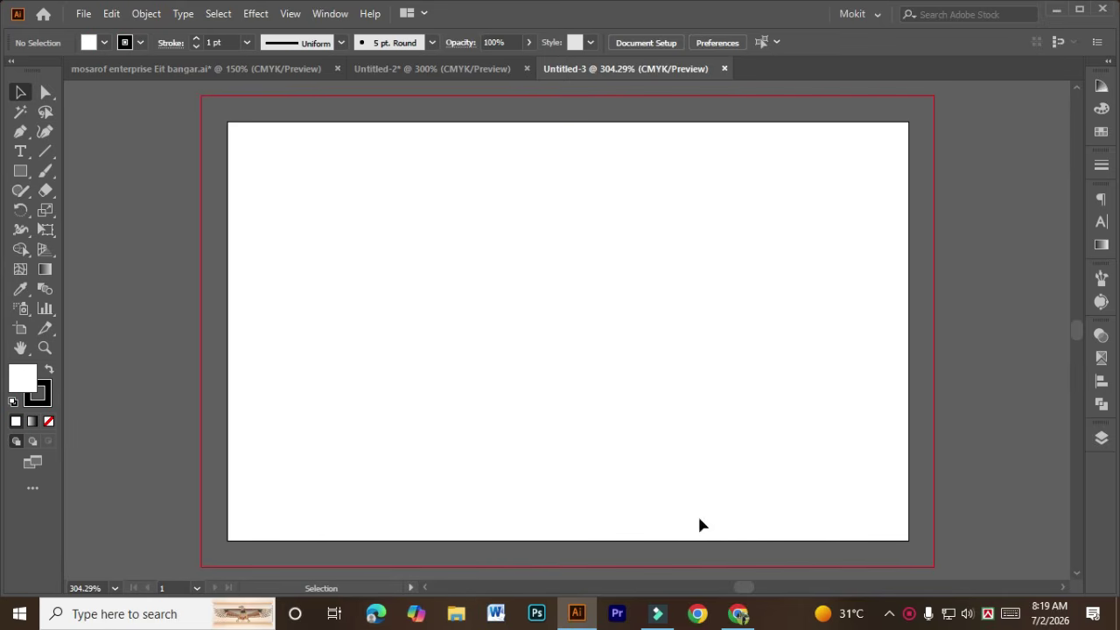
{"action": "key", "text": "ctrl+1"}
{"action": "left_click", "coordinate": [413, 365]}
{"action": "scroll", "coordinate": [444, 360], "scroll_direction": "up", "scroll_amount": 2}
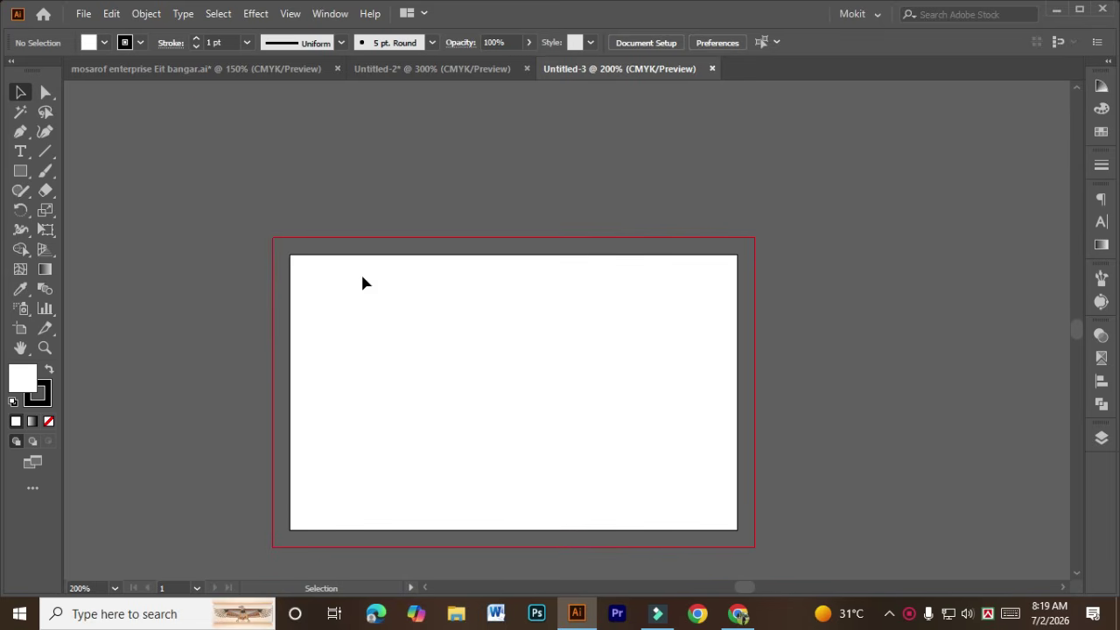
Switch to the Untitled-2 document and create a 3.25 in wide rectangle the size of its artboard, below the artboard
{"action": "left_click", "coordinate": [365, 74]}
{"action": "key", "text": "ctrl+minus"}
{"action": "key", "text": "ctrl+minus"}
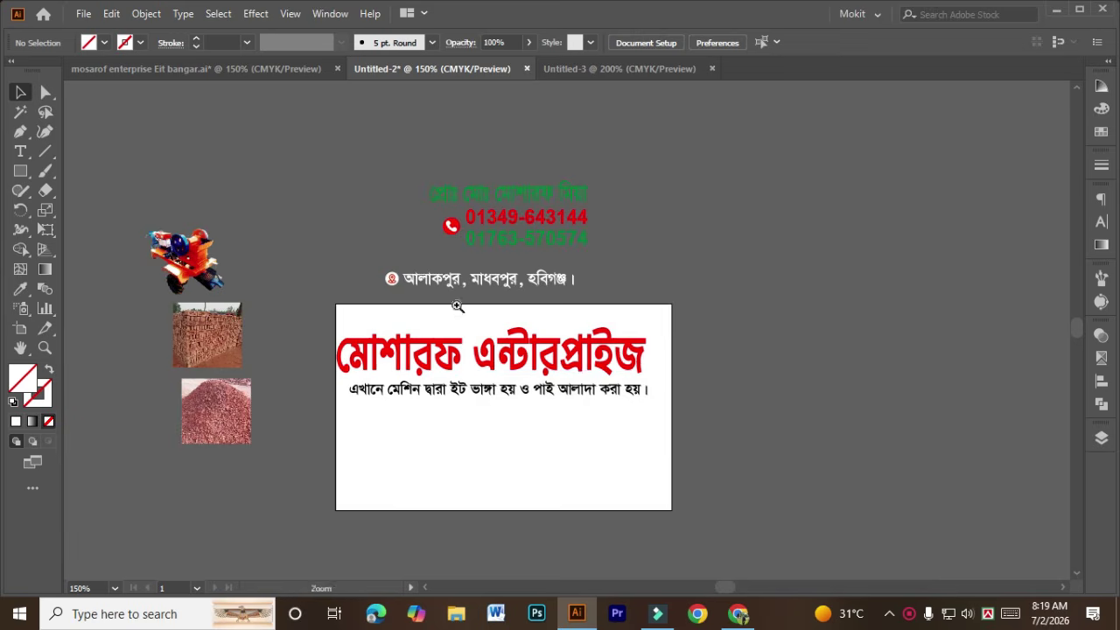
{"action": "left_click_drag", "start_coordinate": [664, 357], "coordinate": [595, 368]}
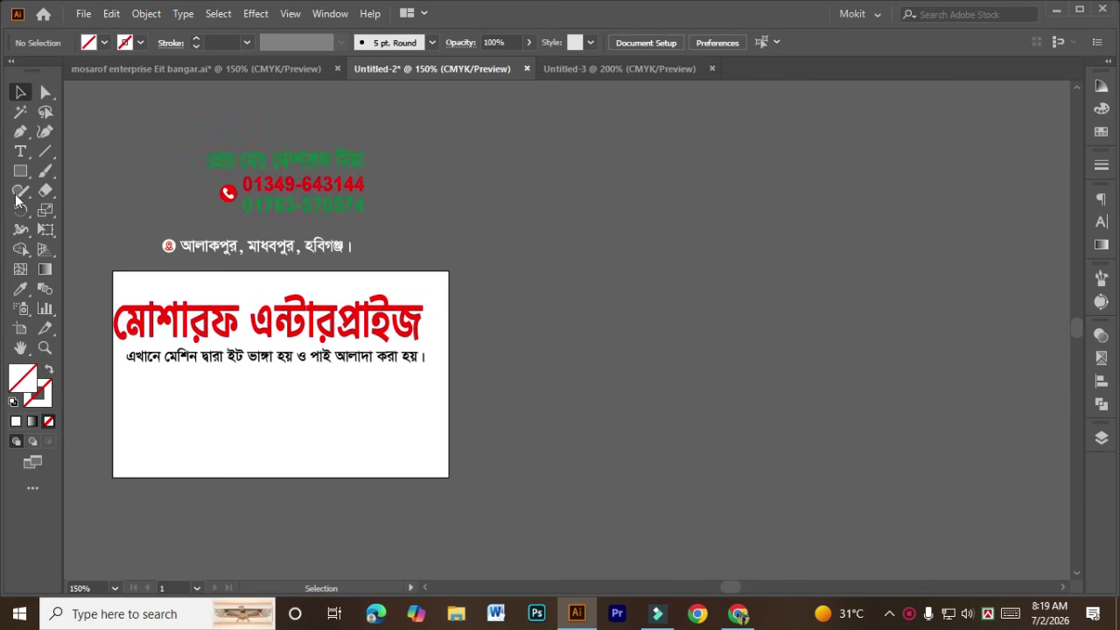
{"action": "left_click_drag", "start_coordinate": [468, 372], "coordinate": [622, 310]}
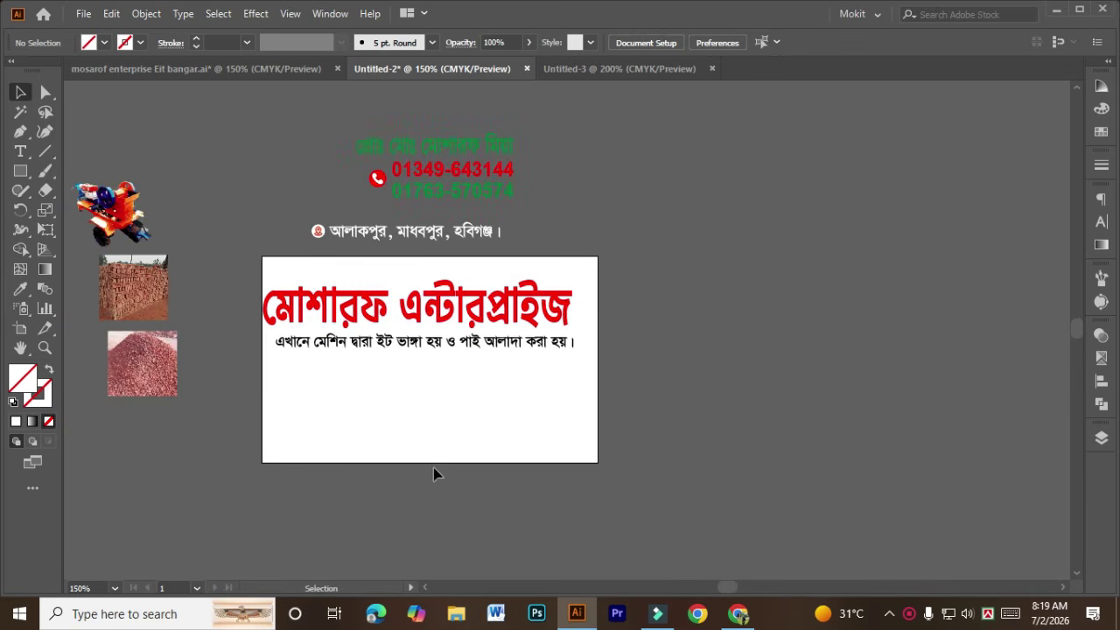
{"action": "left_click", "coordinate": [20, 171]}
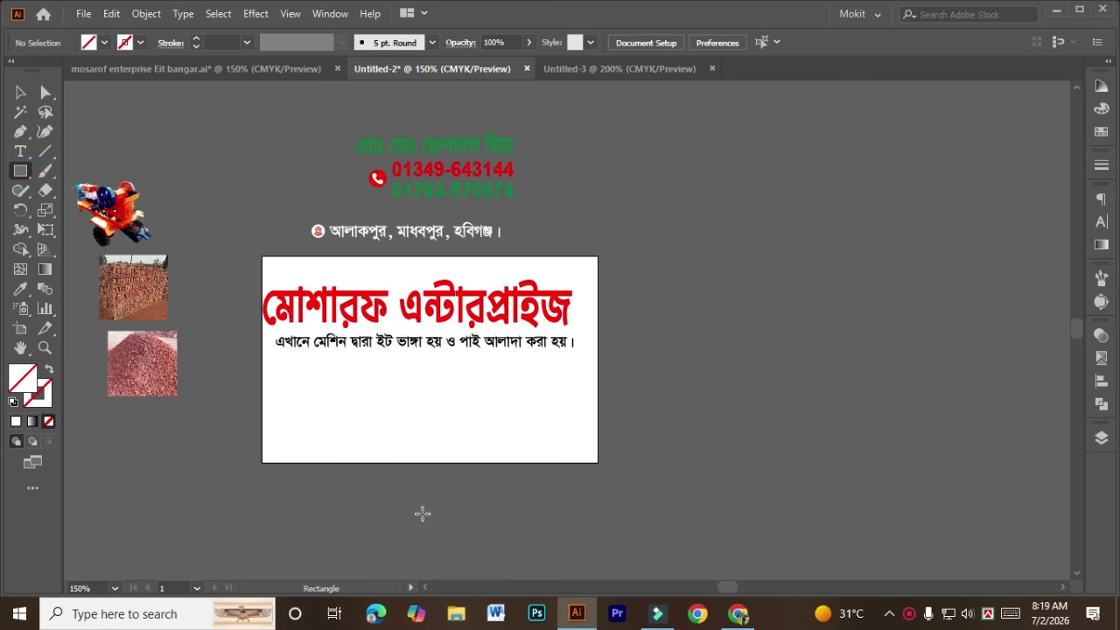
{"action": "left_click", "coordinate": [411, 506]}
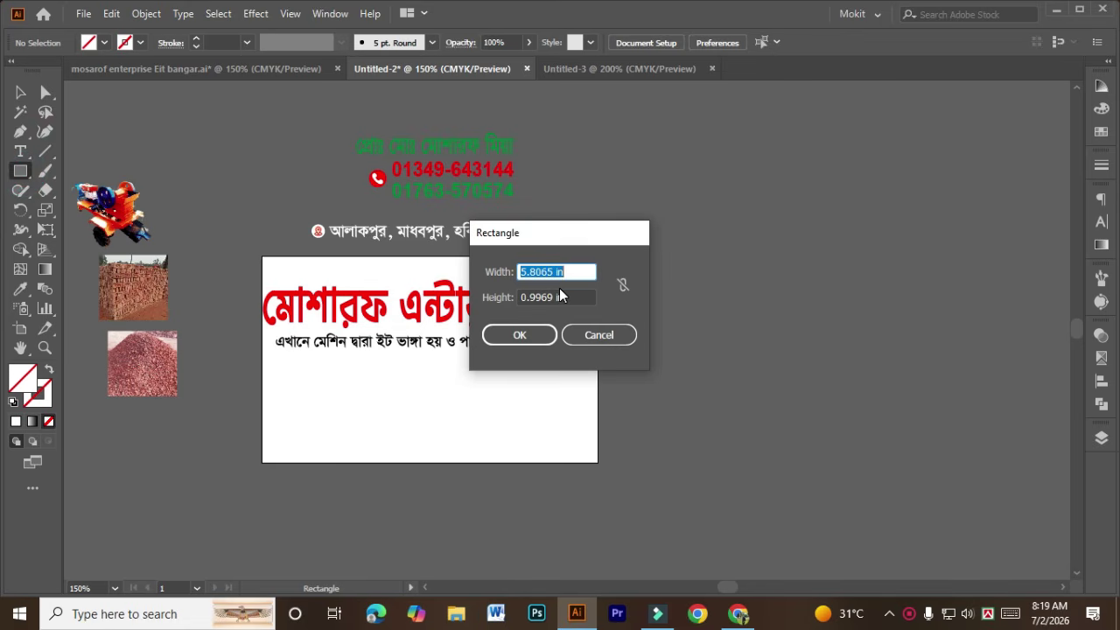
{"action": "type", "text": "3.25"}
{"action": "key", "text": "Tab"}
{"action": "key", "text": "Return"}
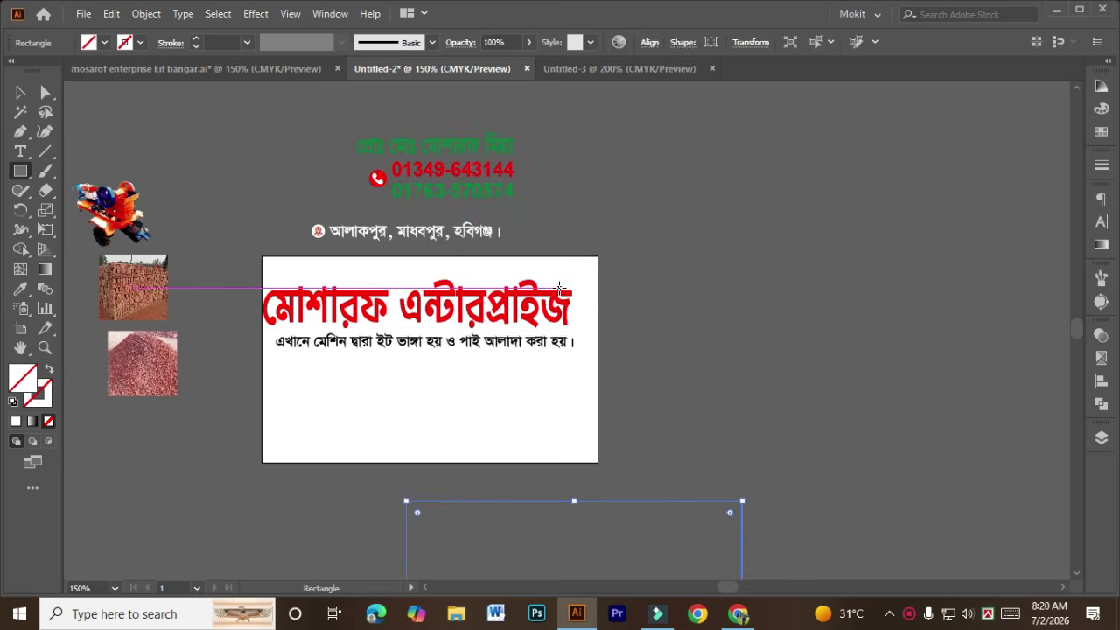
Fill the new rectangle with white and move it beside the artboard, aligned with its top edge
{"action": "key", "text": "v"}
{"action": "scroll", "coordinate": [553, 418], "scroll_direction": "down", "scroll_amount": 3}
{"action": "left_click", "coordinate": [87, 49]}
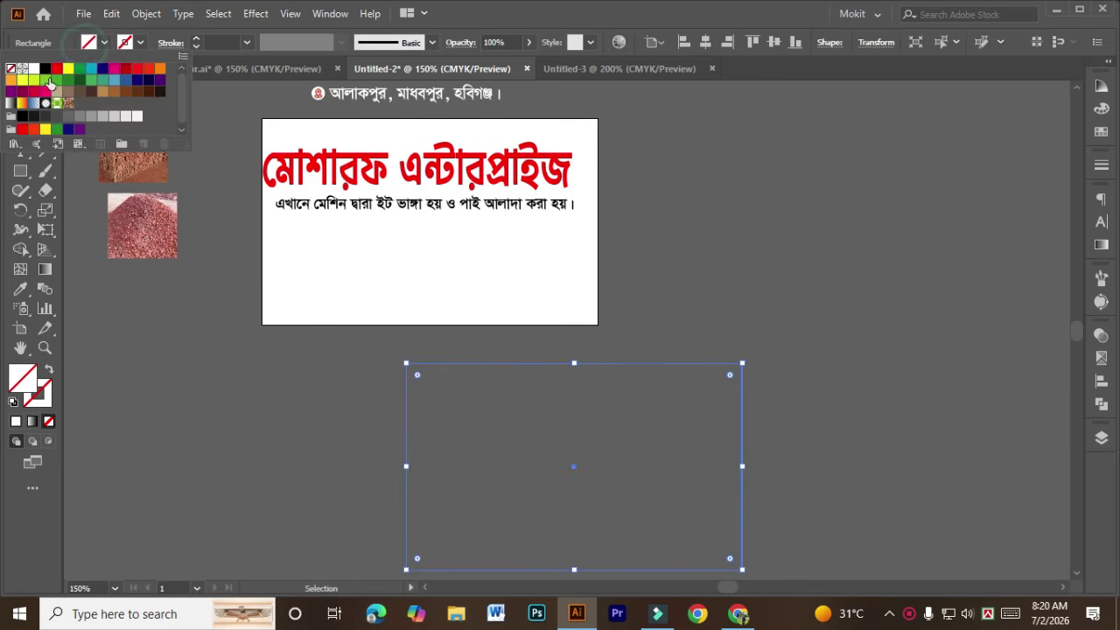
{"action": "left_click", "coordinate": [25, 70]}
{"action": "left_click_drag", "start_coordinate": [562, 430], "coordinate": [492, 312]}
{"action": "left_click_drag", "start_coordinate": [412, 324], "coordinate": [378, 339]}
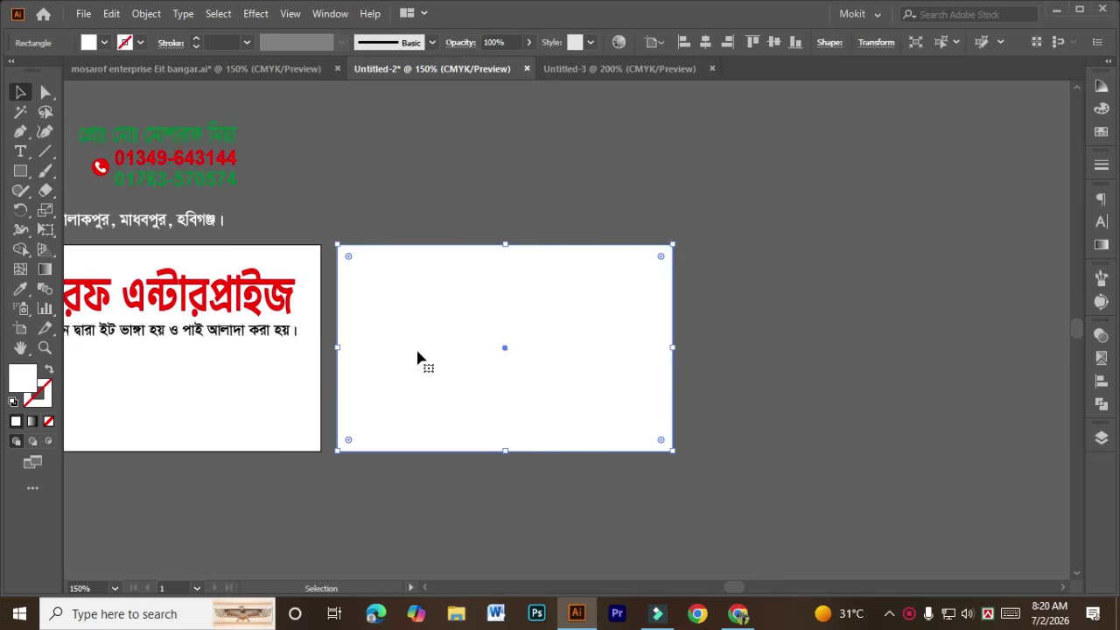
Hide the artboards so only the artwork and the white rectangle are displayed
{"action": "key", "text": "ctrl"}
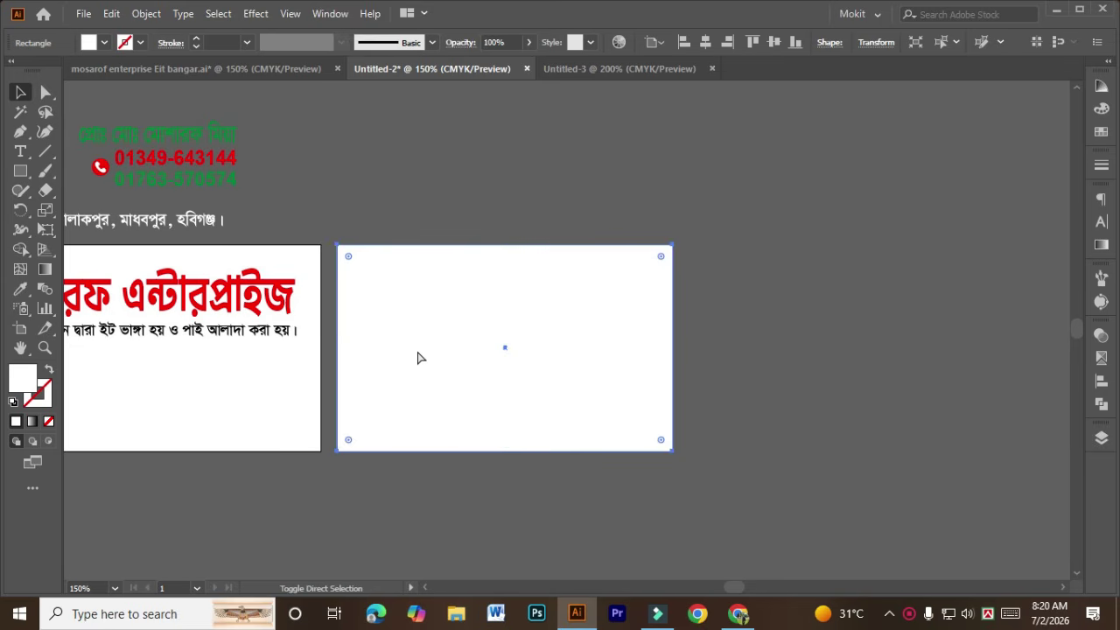
{"action": "key", "text": "ctrl+shift+h"}
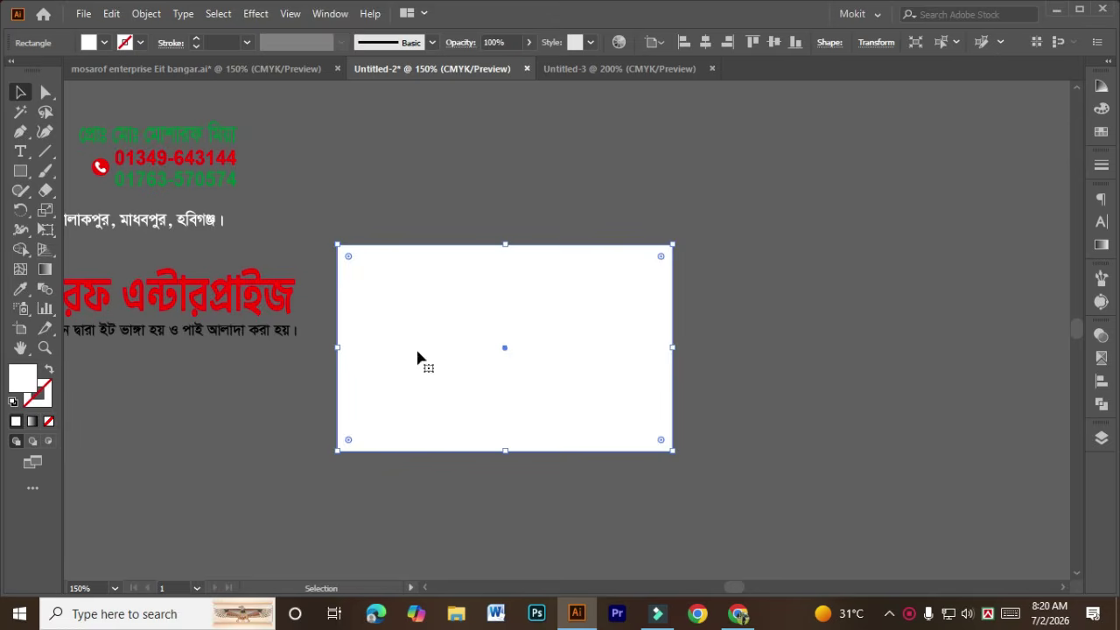
{"action": "left_click", "coordinate": [465, 516]}
{"action": "left_click_drag", "start_coordinate": [413, 373], "coordinate": [708, 457]}
{"action": "key", "text": "ctrl+z"}
{"action": "left_click", "coordinate": [561, 494]}
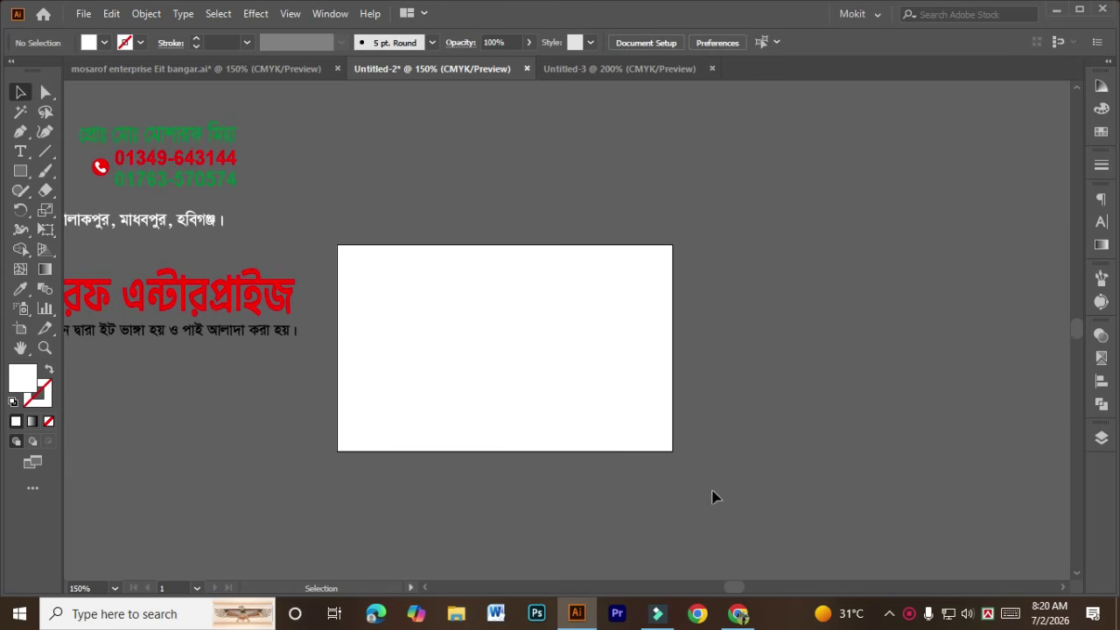
{"action": "left_click_drag", "start_coordinate": [711, 497], "coordinate": [338, 380]}
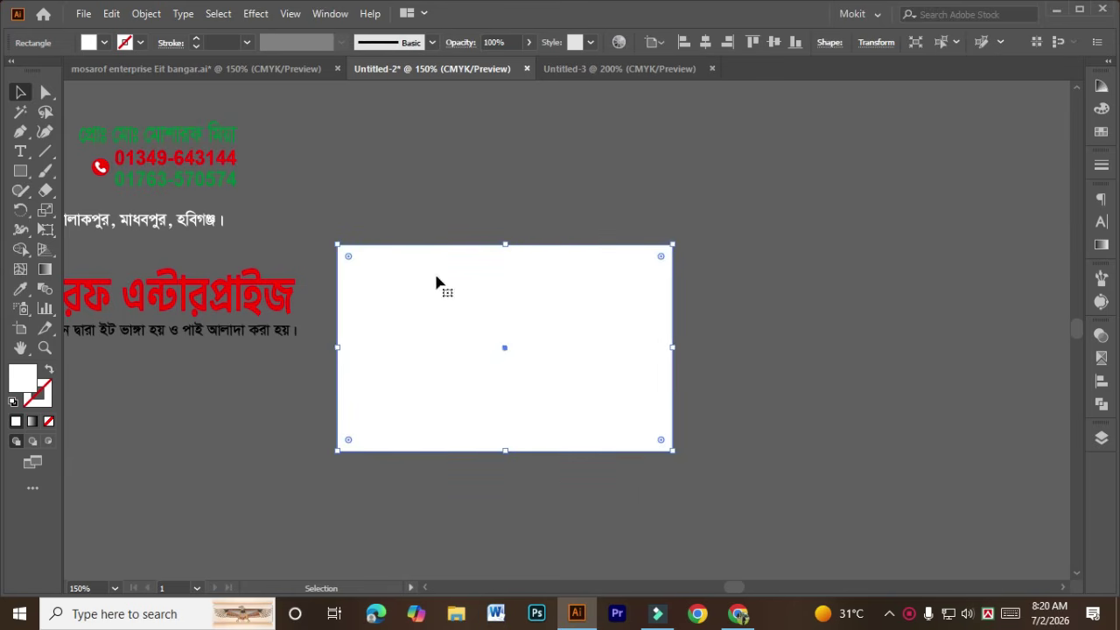
{"action": "left_click", "coordinate": [739, 471]}
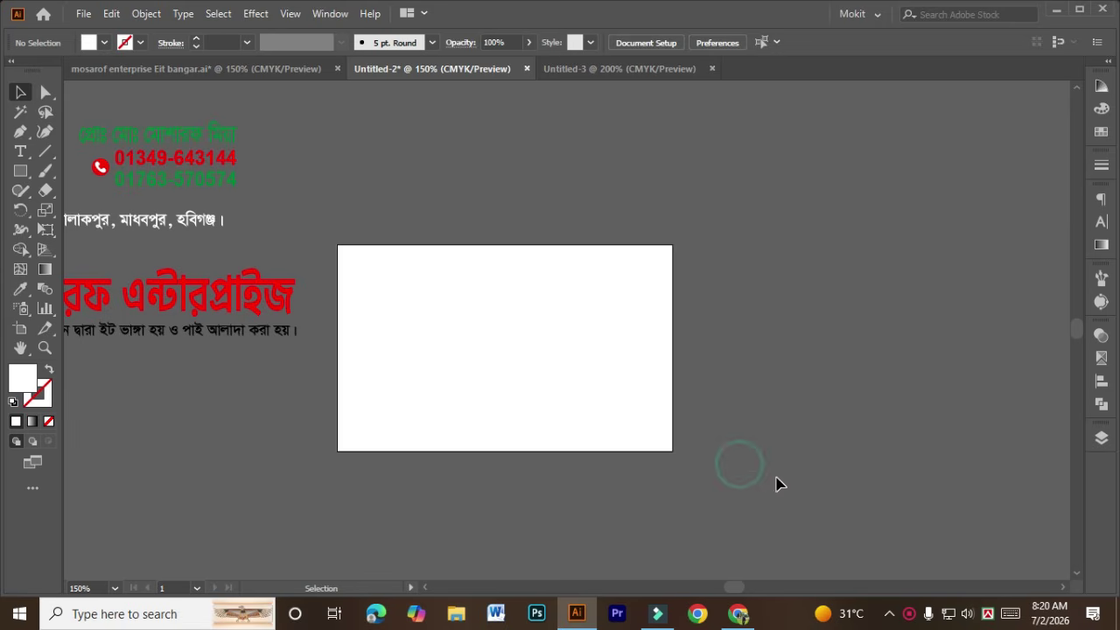
{"action": "left_click_drag", "start_coordinate": [776, 475], "coordinate": [558, 448]}
{"action": "left_click", "coordinate": [730, 498]}
{"action": "left_click_drag", "start_coordinate": [723, 499], "coordinate": [465, 392]}
{"action": "left_click", "coordinate": [609, 487]}
{"action": "left_click_drag", "start_coordinate": [738, 492], "coordinate": [377, 342]}
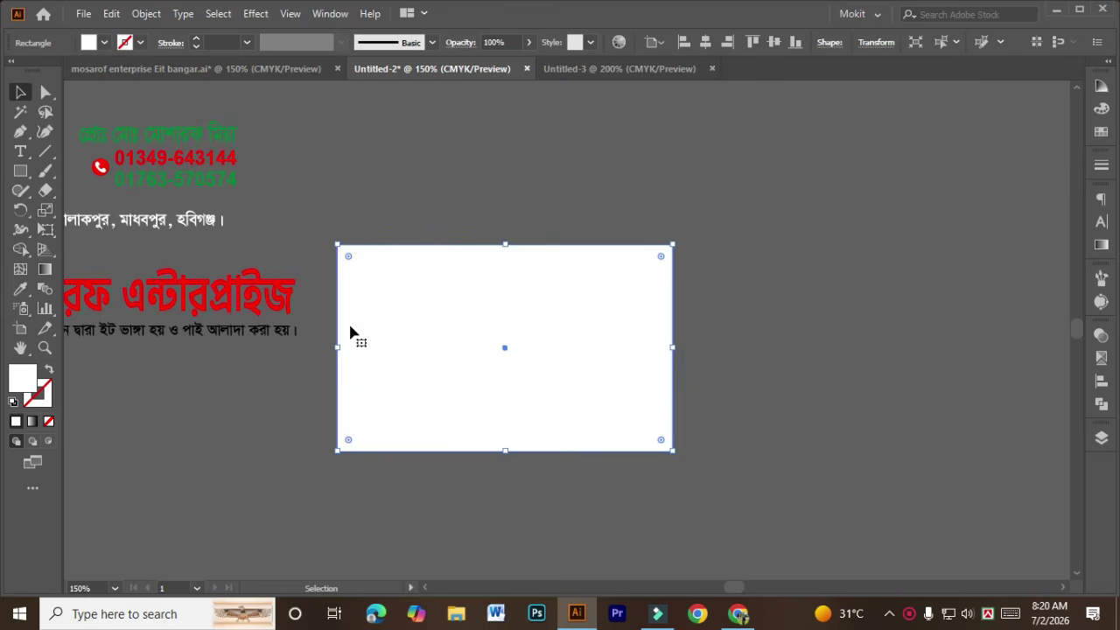
{"action": "key", "text": "a"}
{"action": "key", "text": "ctrl+shift+o"}
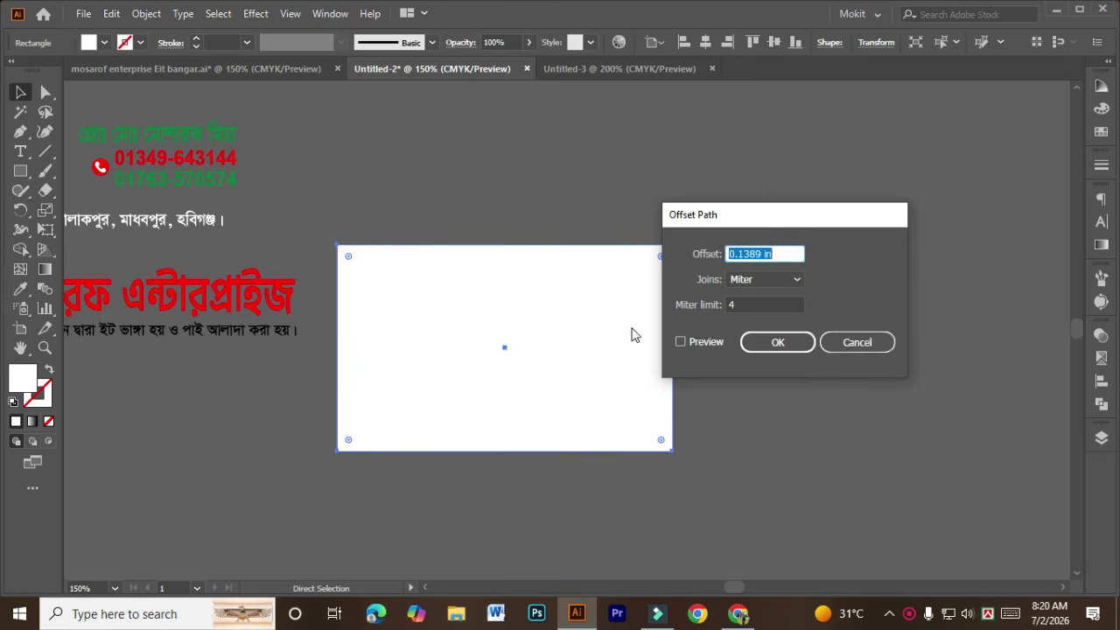
{"action": "left_click", "coordinate": [865, 350]}
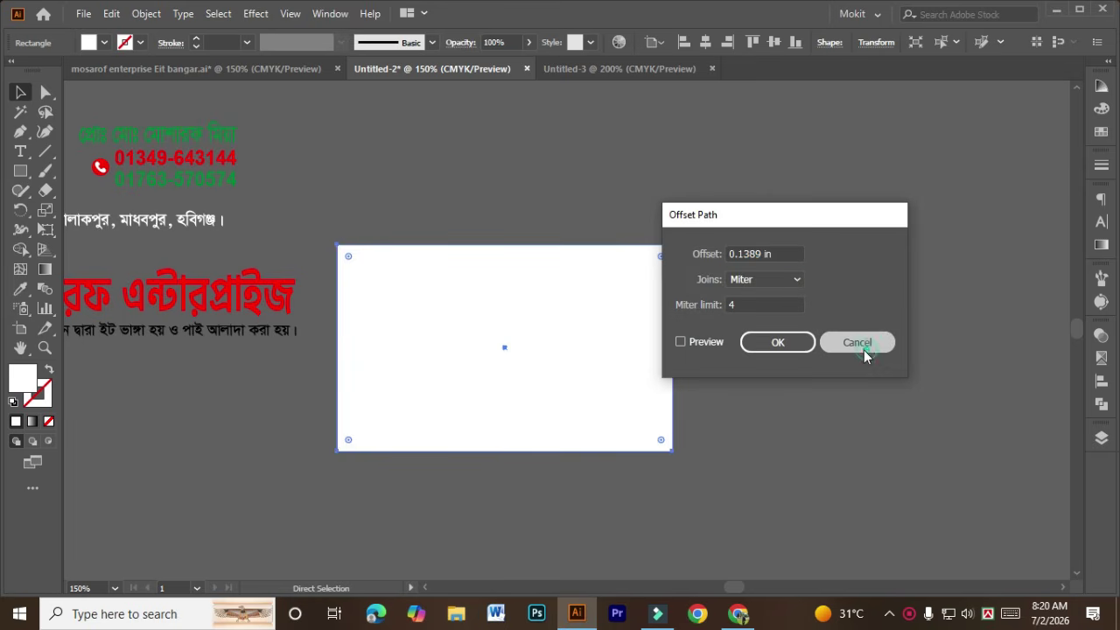
Create an inner copy of the white rectangle with Offset Path at -0.125 in and Miter joins
{"action": "left_click", "coordinate": [134, 14]}
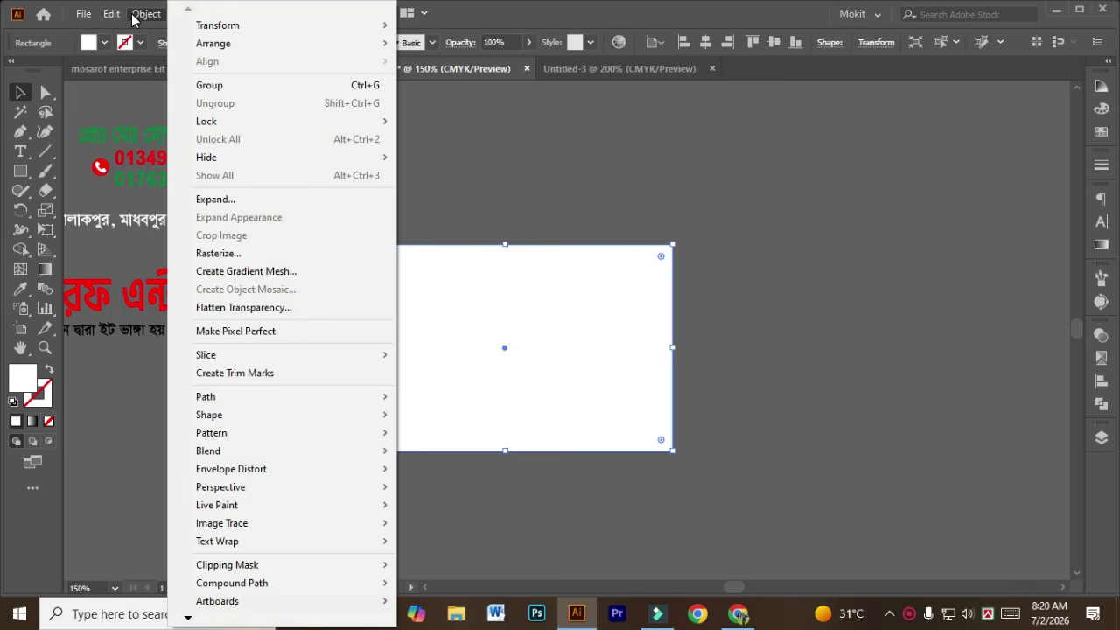
{"action": "mouse_move", "coordinate": [257, 395]}
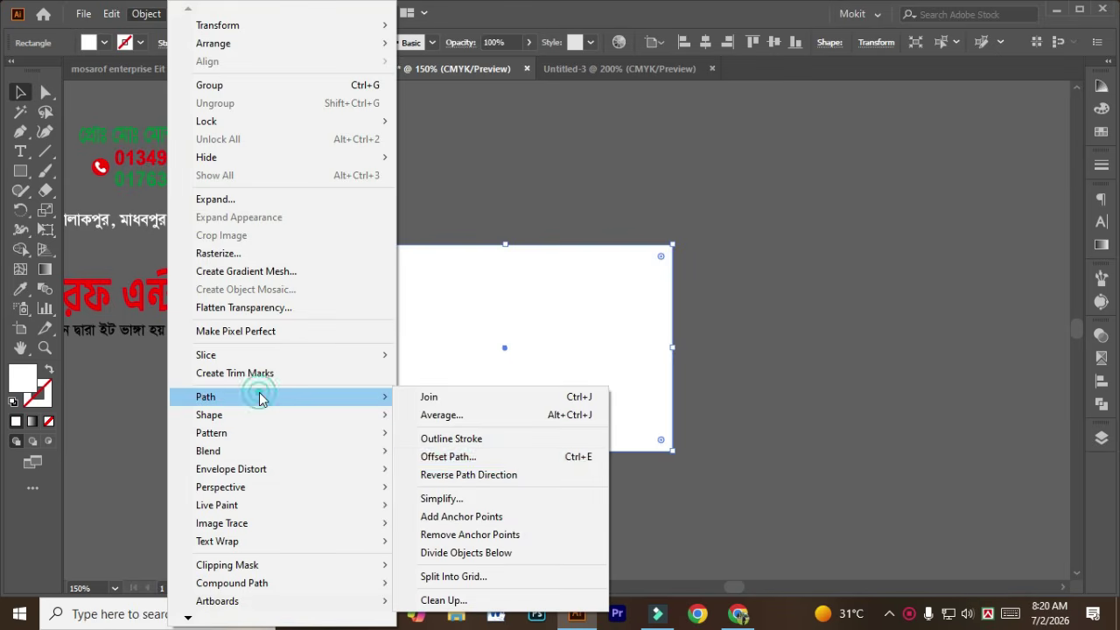
{"action": "left_click", "coordinate": [525, 456]}
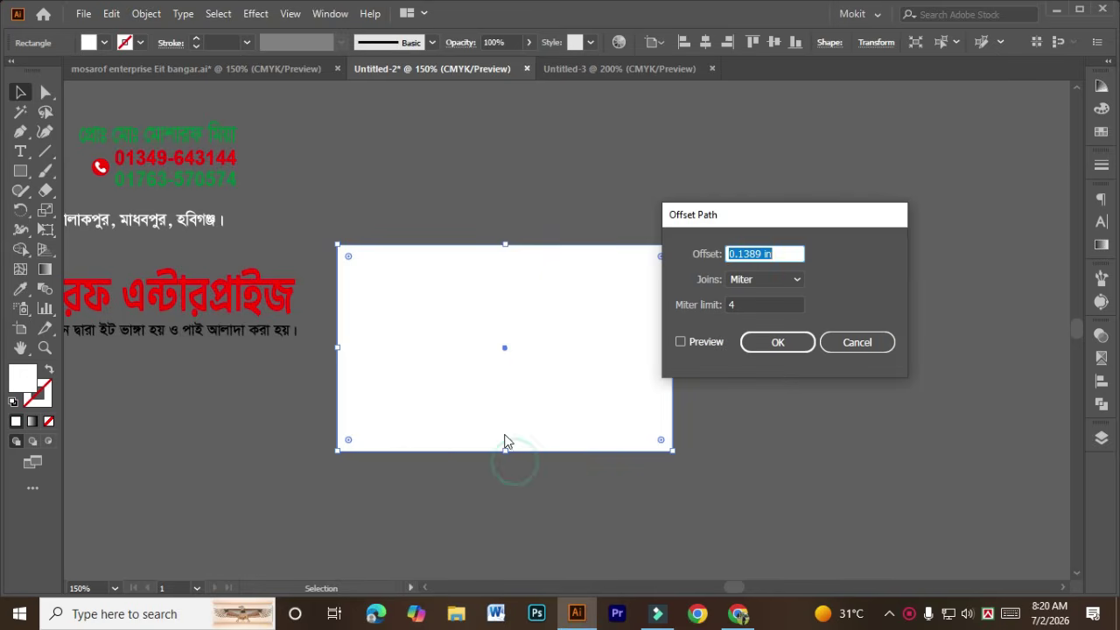
{"action": "left_click", "coordinate": [689, 345]}
{"action": "scroll", "coordinate": [777, 251], "scroll_direction": "down", "scroll_amount": 3}
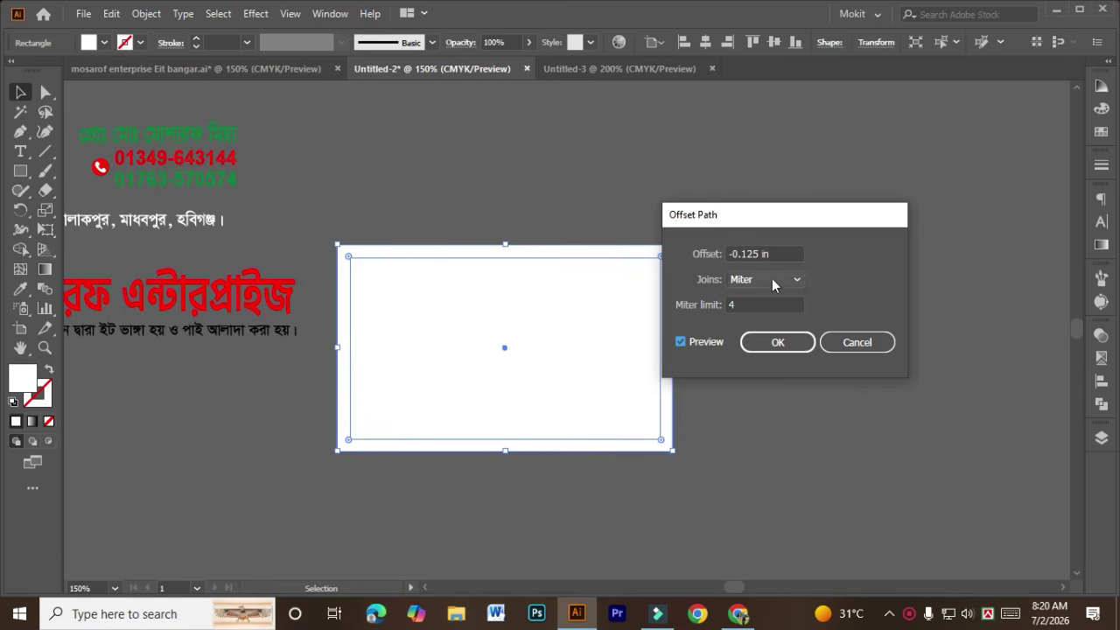
{"action": "left_click", "coordinate": [778, 342]}
Convert the inset rectangle into guides marking the card's safe margin
{"action": "right_click", "coordinate": [590, 329]}
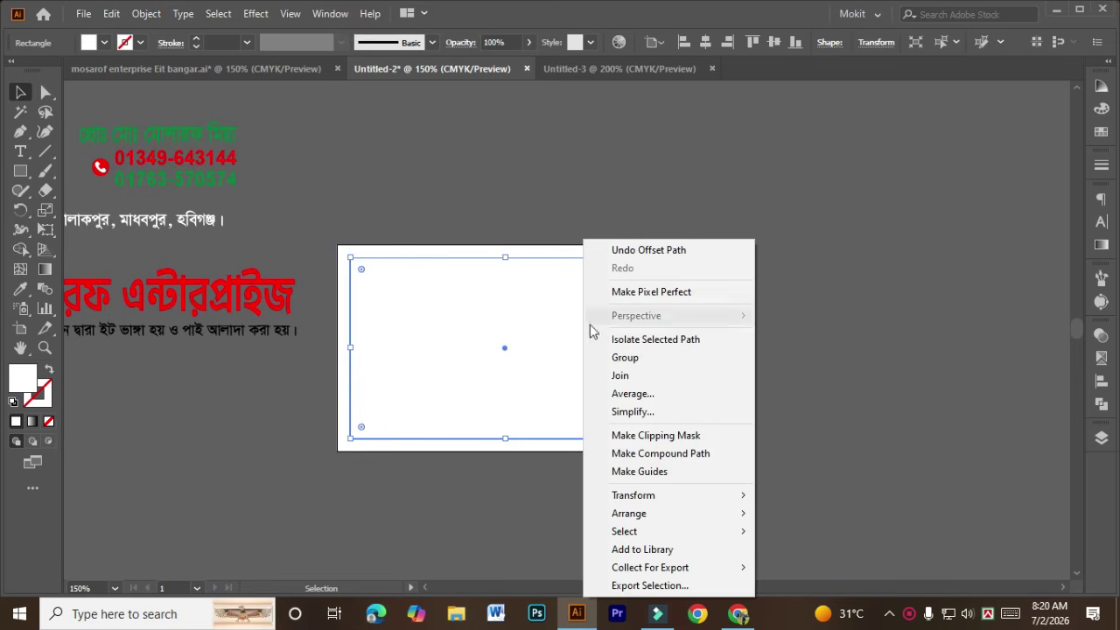
{"action": "left_click", "coordinate": [637, 472]}
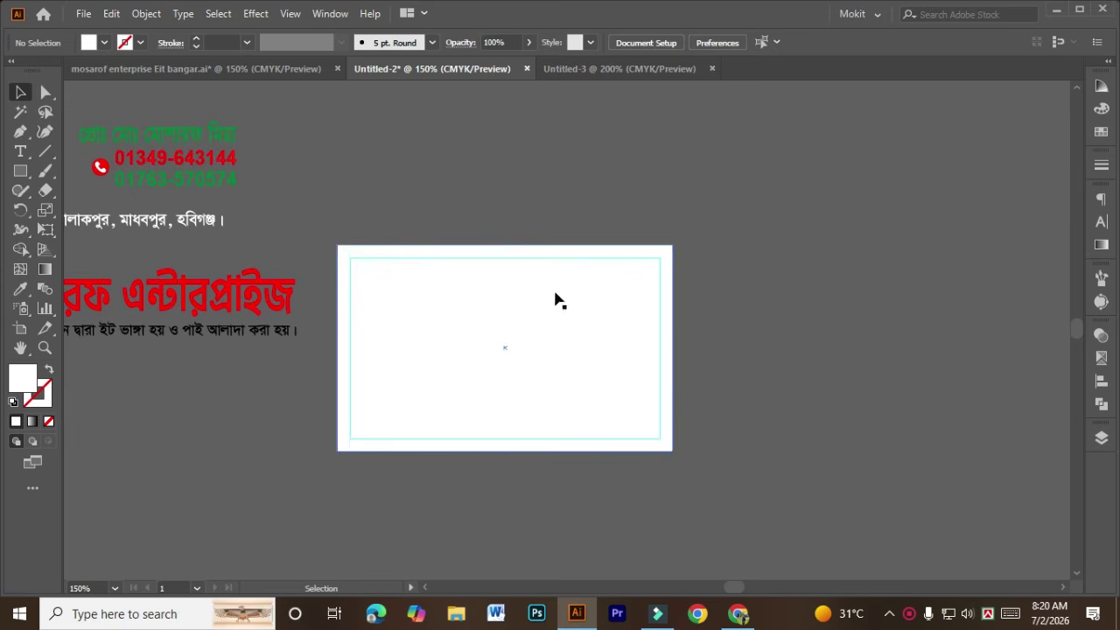
{"action": "left_click", "coordinate": [530, 315]}
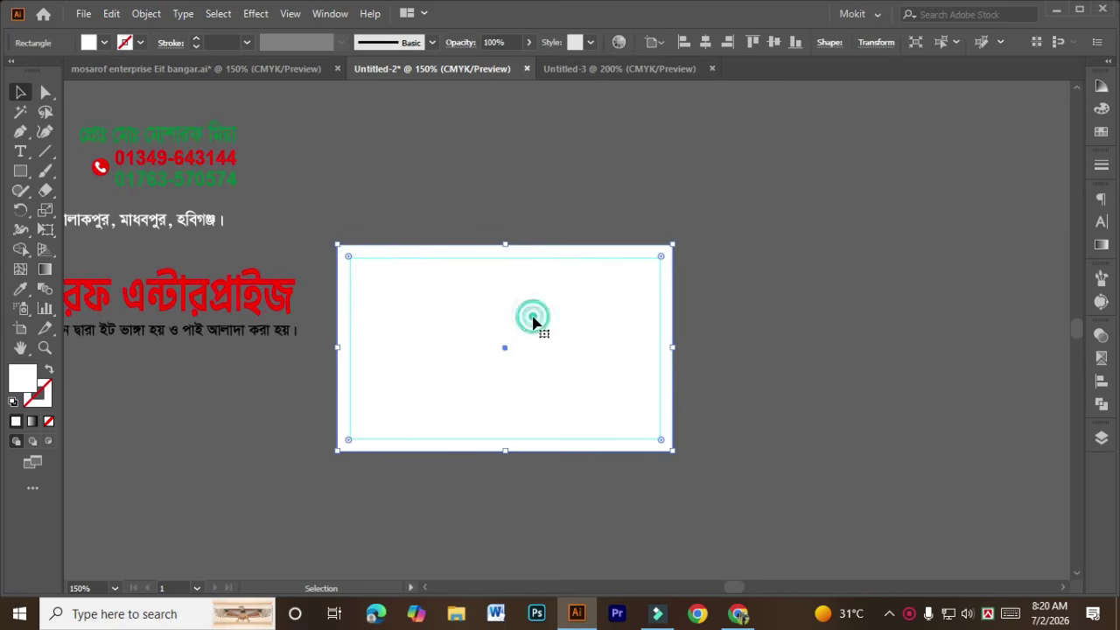
{"action": "left_click", "coordinate": [482, 487]}
{"action": "left_click", "coordinate": [345, 351]}
{"action": "left_click", "coordinate": [543, 548]}
{"action": "left_click_drag", "start_coordinate": [710, 511], "coordinate": [709, 466]}
Move the brick-crushing machine image away from the brick photos, beside the address line above the company name
{"action": "left_click_drag", "start_coordinate": [225, 391], "coordinate": [645, 458]}
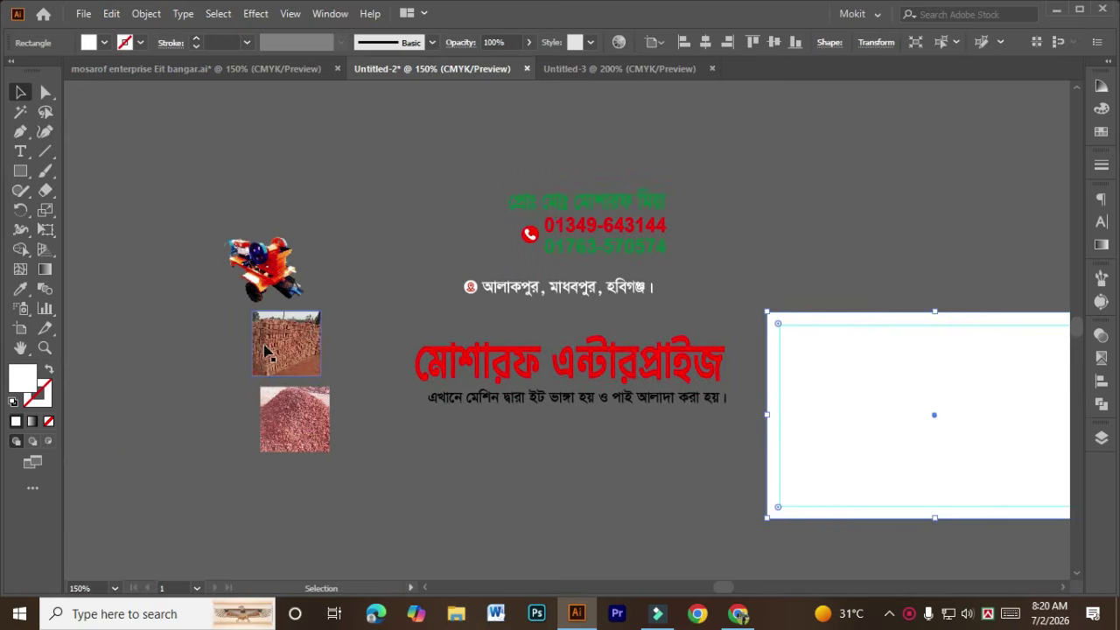
{"action": "scroll", "coordinate": [266, 350], "scroll_direction": "up", "scroll_amount": 2}
{"action": "left_click_drag", "start_coordinate": [258, 227], "coordinate": [576, 240]}
{"action": "left_click_drag", "start_coordinate": [575, 146], "coordinate": [566, 209]}
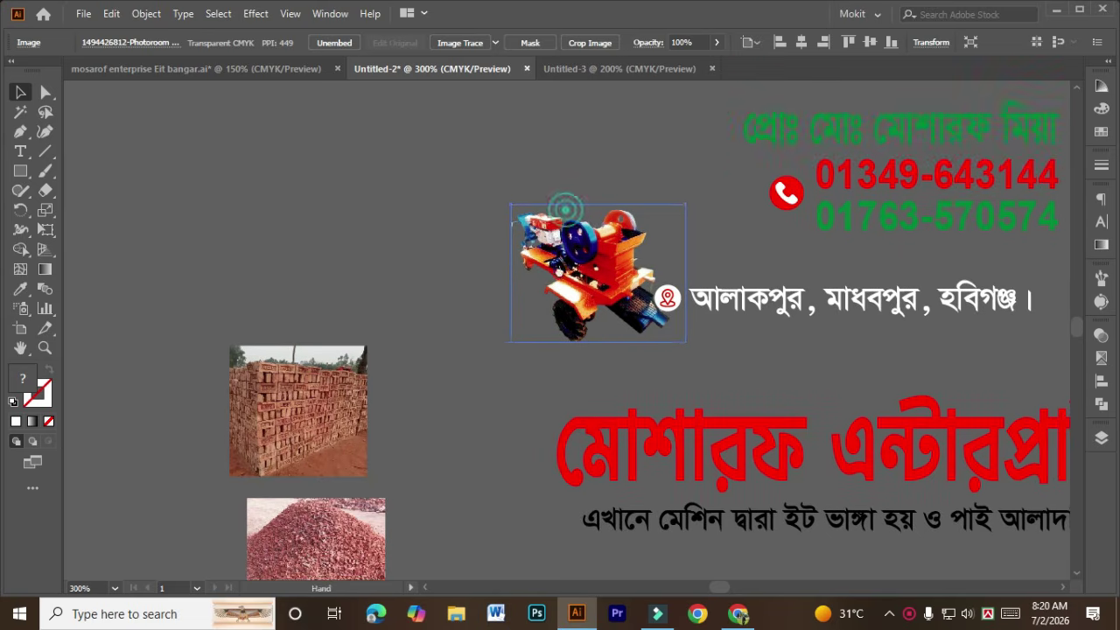
{"action": "left_click_drag", "start_coordinate": [590, 254], "coordinate": [521, 203]}
{"action": "scroll", "coordinate": [521, 203], "scroll_direction": "down", "scroll_amount": 1}
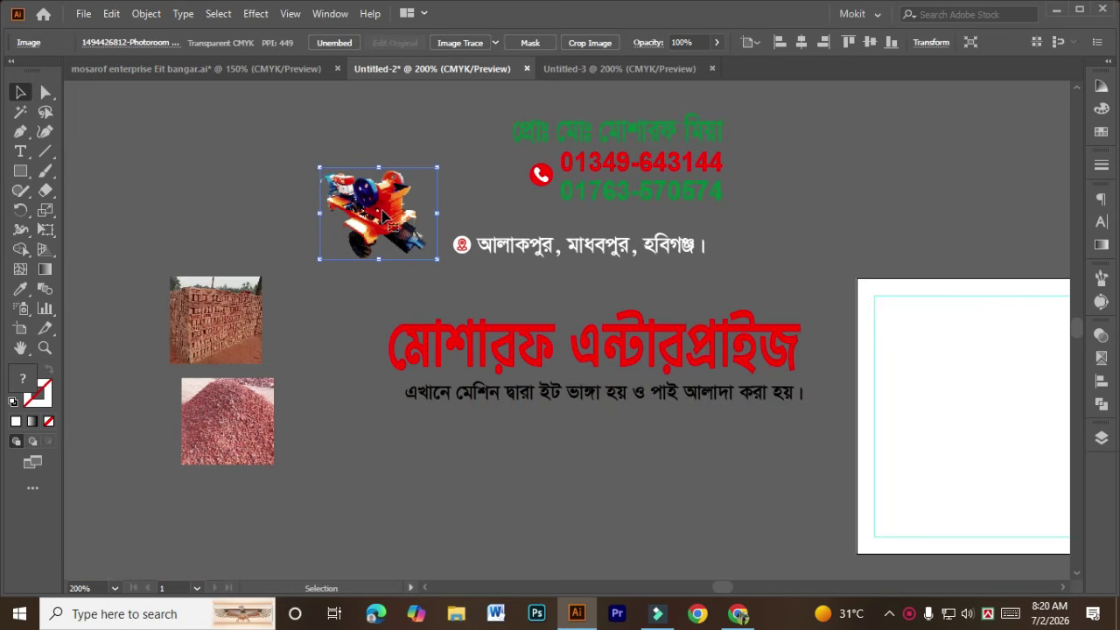
Regroup the brick stack, crushed brick and machine images, placing the machine directly beside the brick stack
{"action": "left_click_drag", "start_coordinate": [372, 190], "coordinate": [361, 210]}
{"action": "left_click_drag", "start_coordinate": [251, 302], "coordinate": [245, 274]}
{"action": "left_click_drag", "start_coordinate": [238, 422], "coordinate": [200, 386]}
{"action": "left_click_drag", "start_coordinate": [220, 381], "coordinate": [264, 399]}
{"action": "left_click_drag", "start_coordinate": [324, 210], "coordinate": [289, 280]}
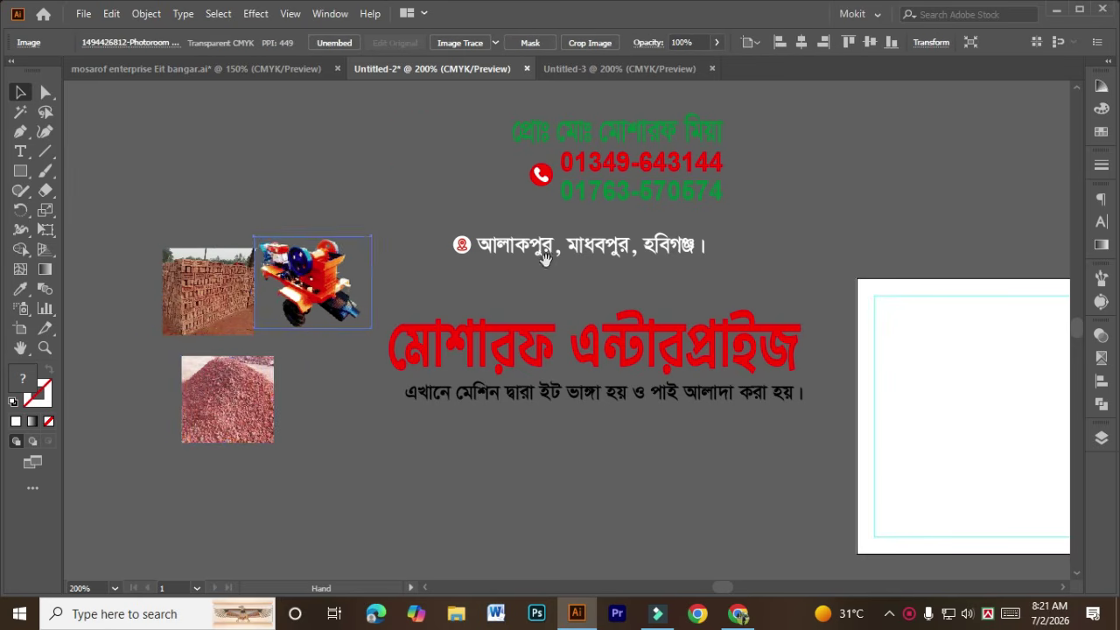
{"action": "left_click_drag", "start_coordinate": [633, 253], "coordinate": [266, 265]}
{"action": "left_click_drag", "start_coordinate": [434, 264], "coordinate": [665, 227]}
{"action": "left_click", "coordinate": [547, 358]}
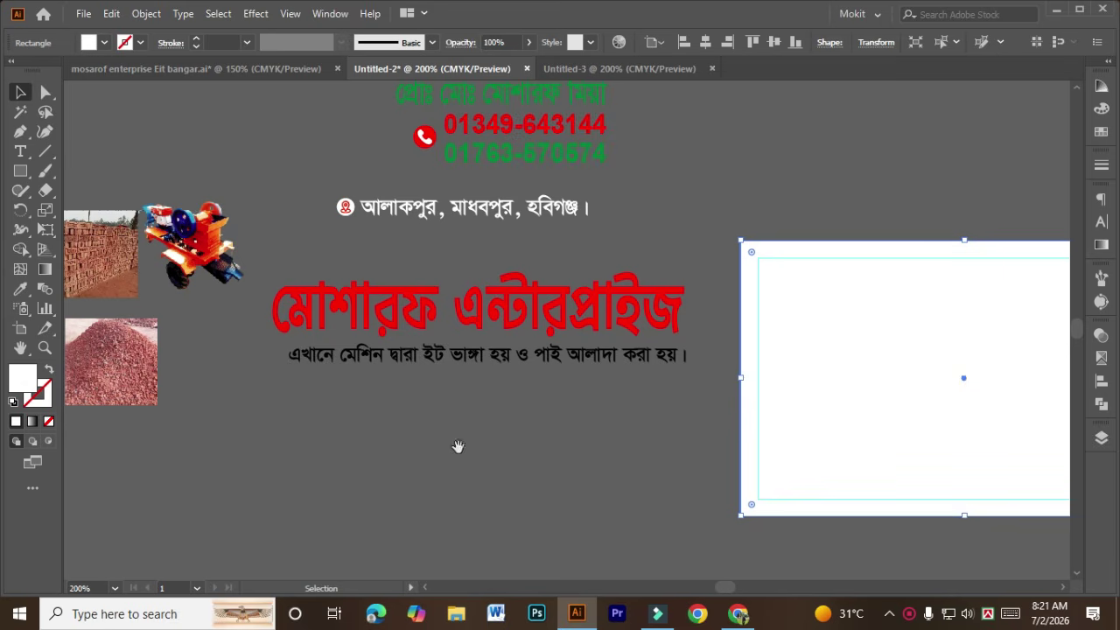
{"action": "left_click_drag", "start_coordinate": [521, 440], "coordinate": [426, 449]}
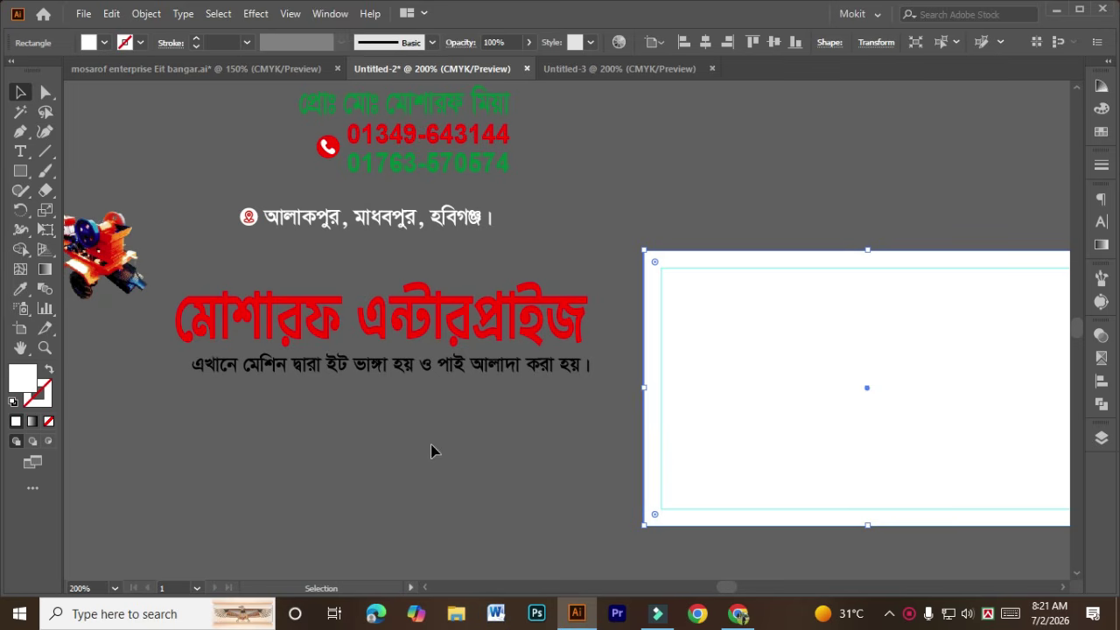
{"action": "left_click_drag", "start_coordinate": [475, 423], "coordinate": [183, 382]}
{"action": "key", "text": "space"}
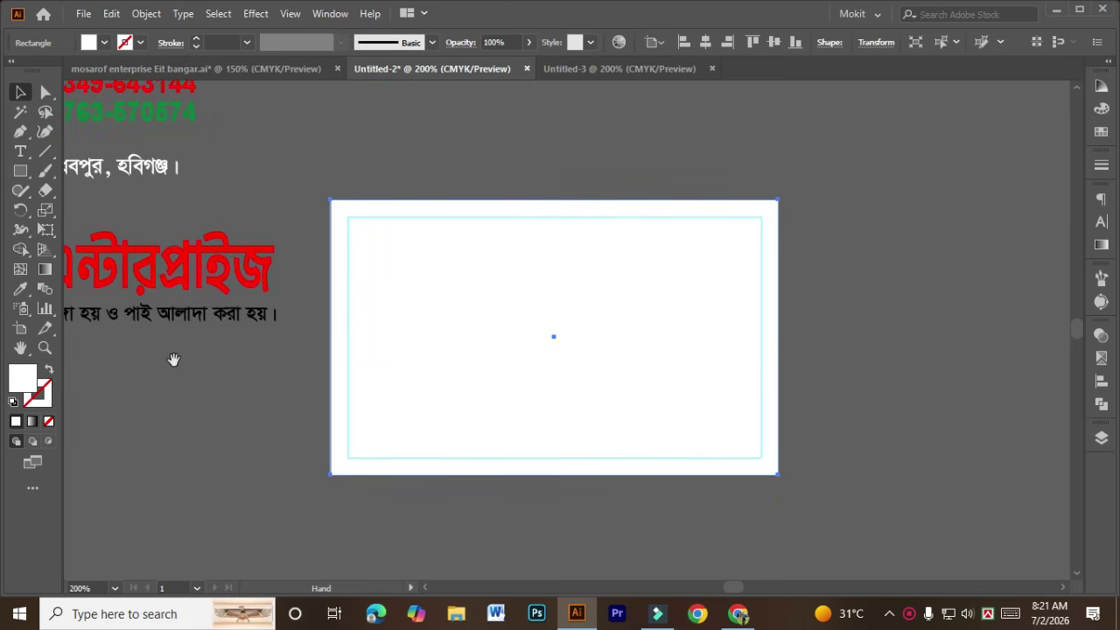
{"action": "left_click_drag", "start_coordinate": [190, 378], "coordinate": [160, 372]}
{"action": "left_click", "coordinate": [445, 500]}
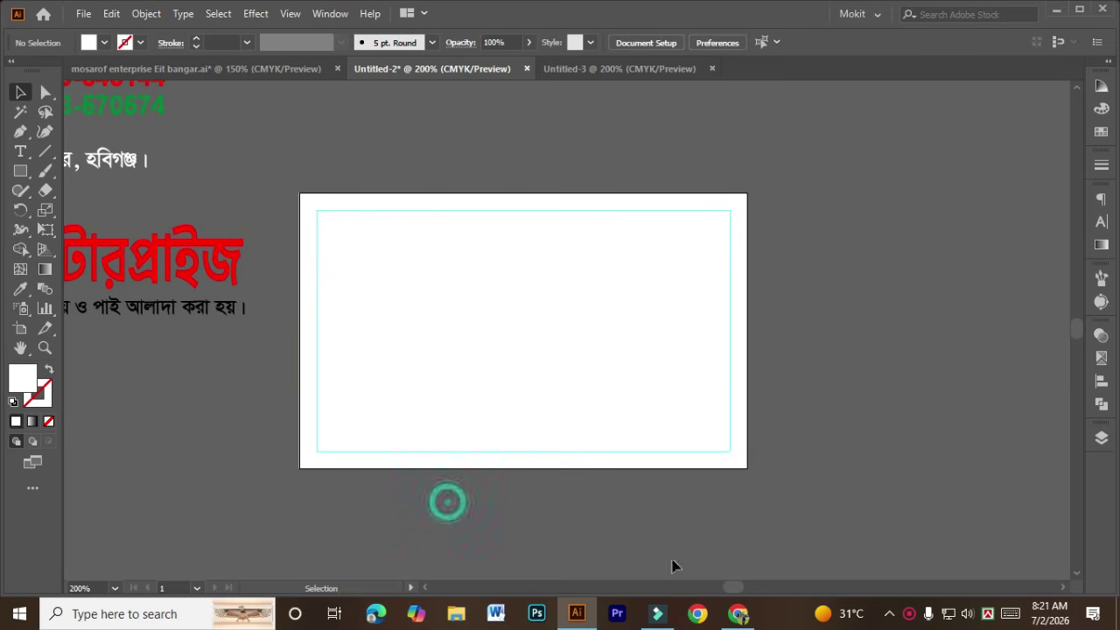
{"action": "left_click", "coordinate": [771, 545]}
Move the address line with its location icon from above the company name to just below the card
{"action": "left_click_drag", "start_coordinate": [257, 413], "coordinate": [517, 398]}
{"action": "left_click", "coordinate": [267, 142]}
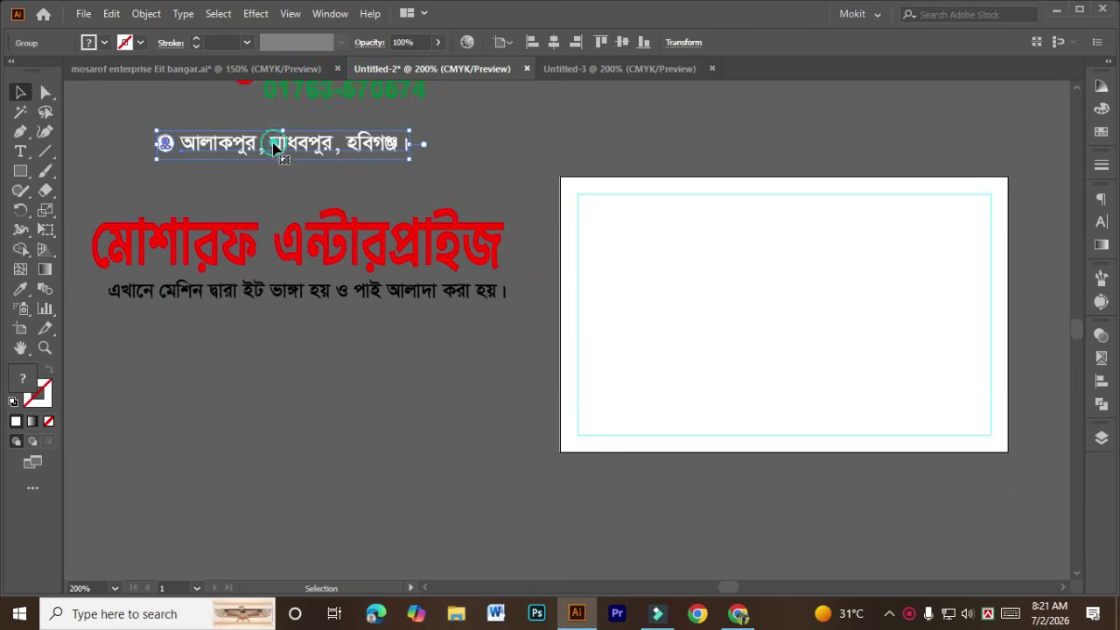
{"action": "scroll", "coordinate": [291, 180], "scroll_direction": "up", "scroll_amount": 2}
{"action": "left_click_drag", "start_coordinate": [295, 224], "coordinate": [658, 483]}
{"action": "left_click_drag", "start_coordinate": [455, 421], "coordinate": [386, 439]}
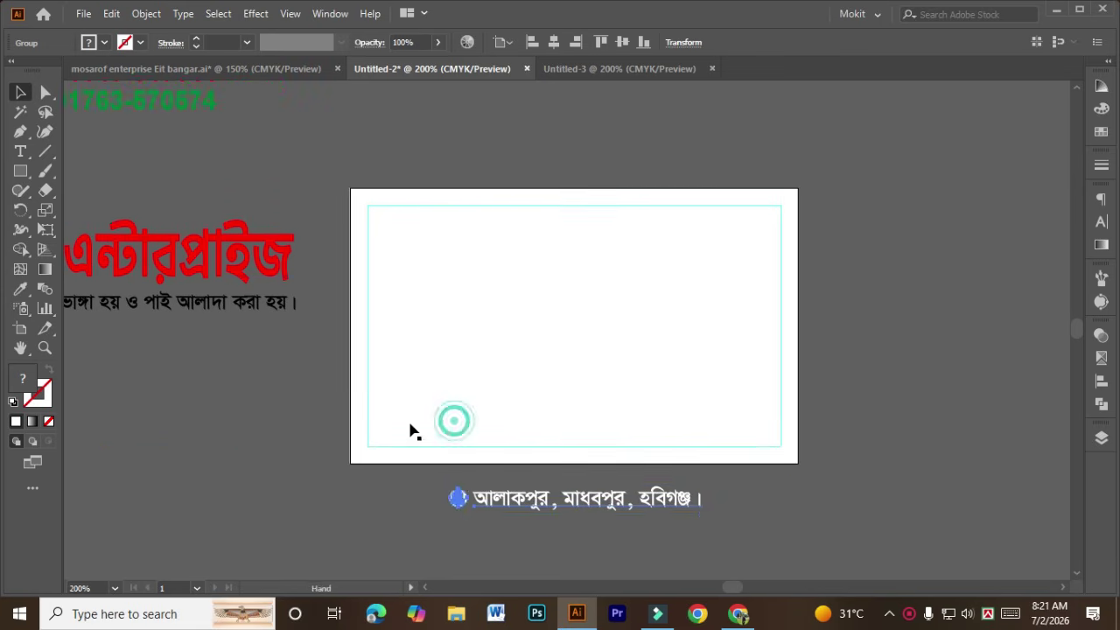
Draw a full-width rectangle along the card's bottom edge and fill it red with M 100 and Y 100
{"action": "left_click", "coordinate": [24, 172]}
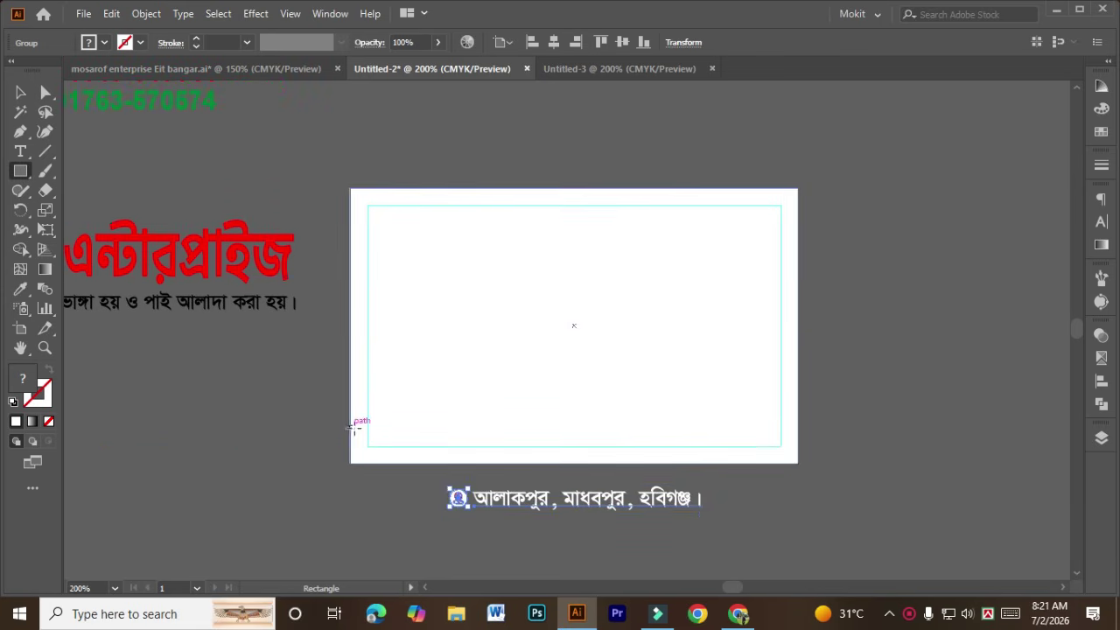
{"action": "left_click_drag", "start_coordinate": [351, 428], "coordinate": [818, 464]}
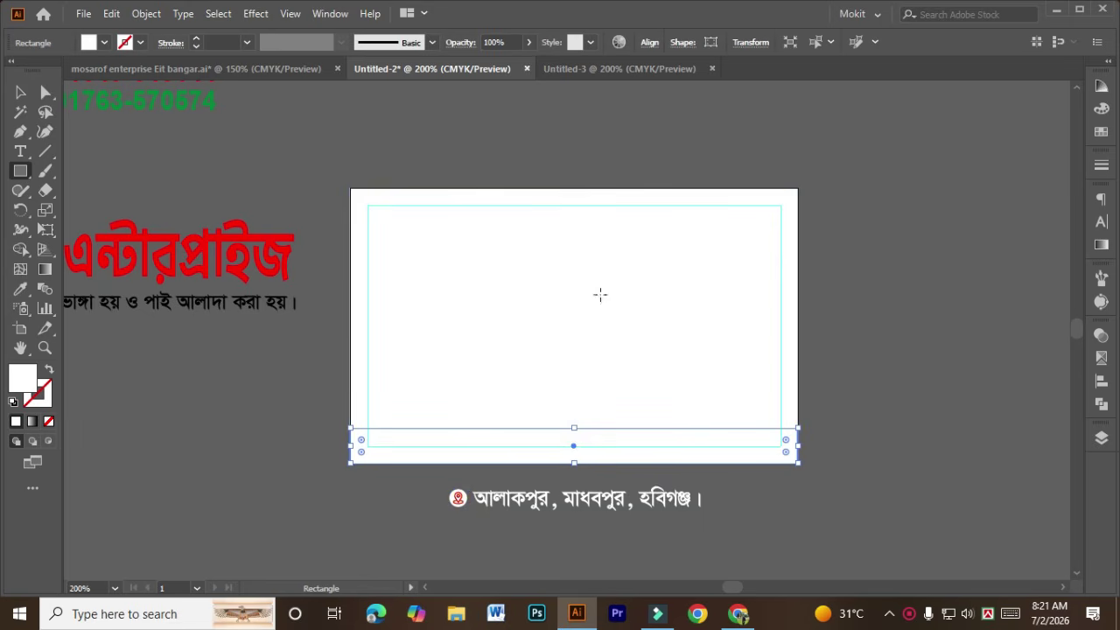
{"action": "left_click", "coordinate": [1102, 108]}
{"action": "left_click_drag", "start_coordinate": [990, 125], "coordinate": [1030, 146]}
{"action": "left_click", "coordinate": [20, 92]}
{"action": "left_click", "coordinate": [150, 463]}
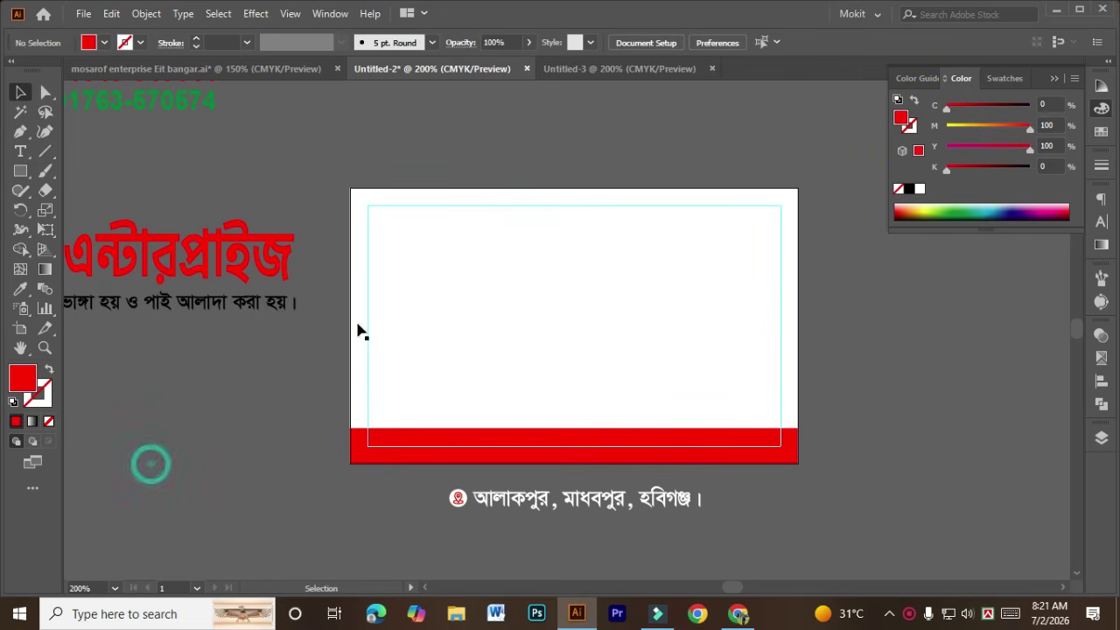
Place the address line with its location icon inside the red band on the card
{"action": "left_click", "coordinate": [489, 224]}
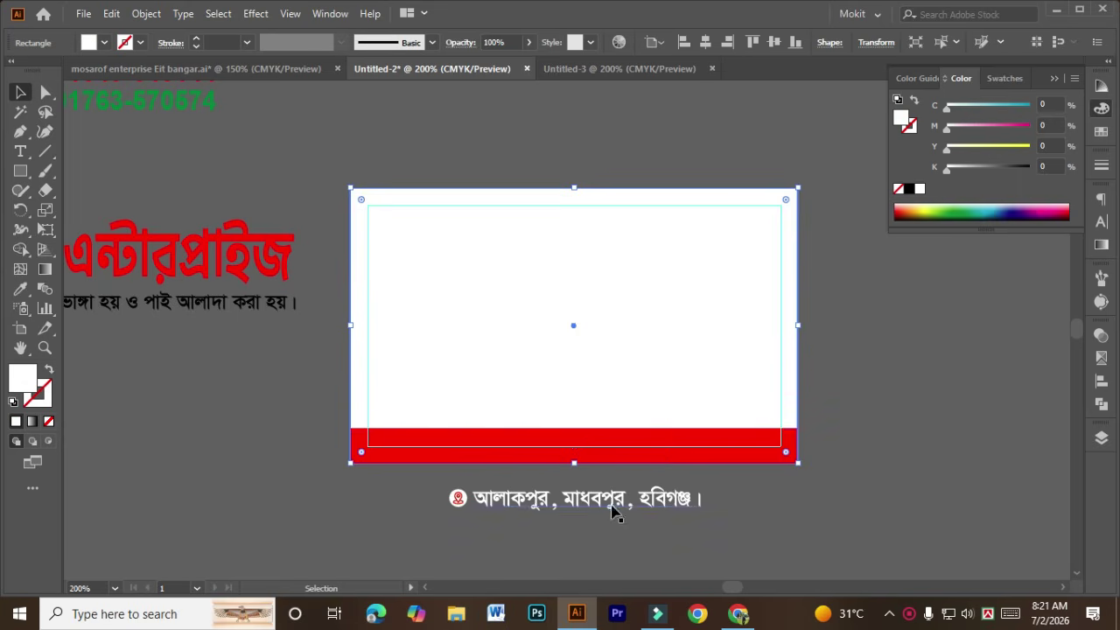
{"action": "left_click_drag", "start_coordinate": [617, 510], "coordinate": [603, 457]}
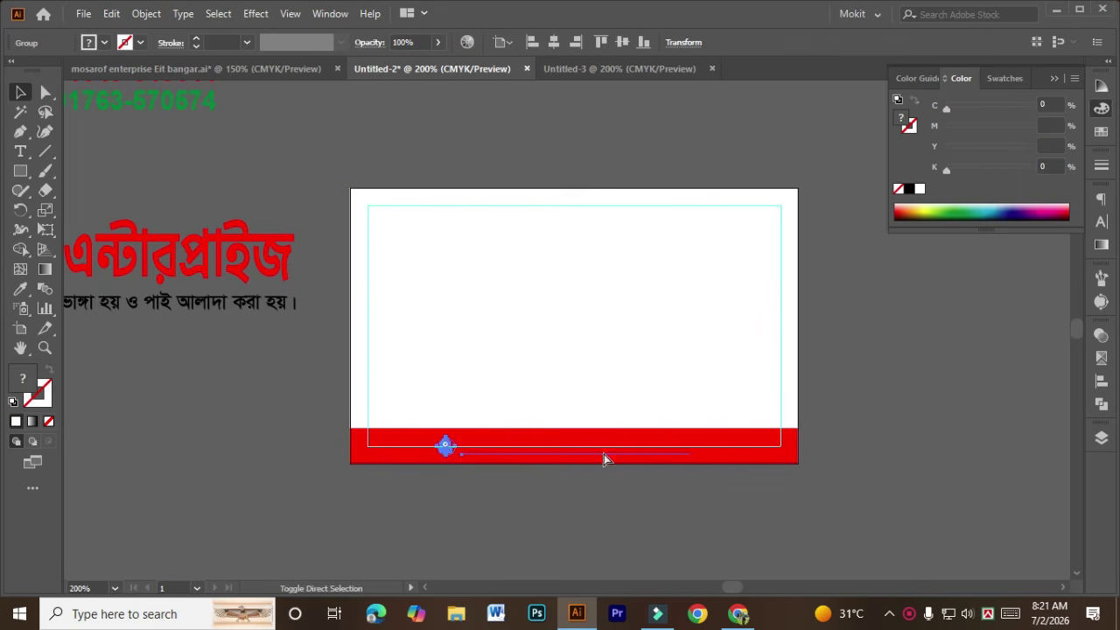
{"action": "left_click", "coordinate": [583, 525]}
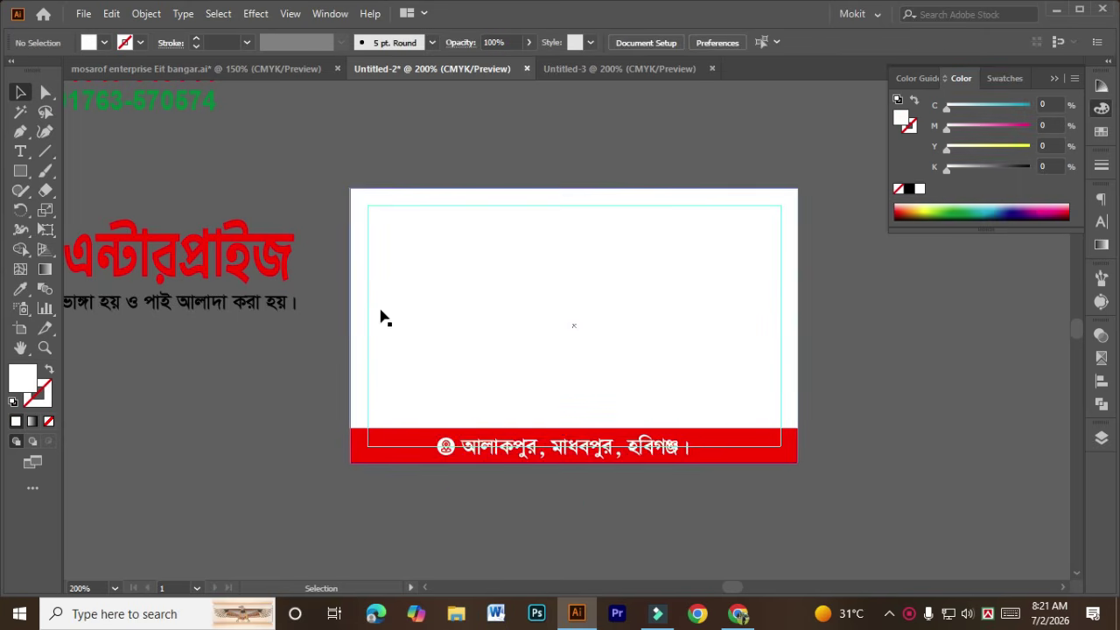
{"action": "scroll", "coordinate": [383, 310], "scroll_direction": "down", "scroll_amount": 1}
{"action": "scroll", "coordinate": [512, 443], "scroll_direction": "up", "scroll_amount": 1}
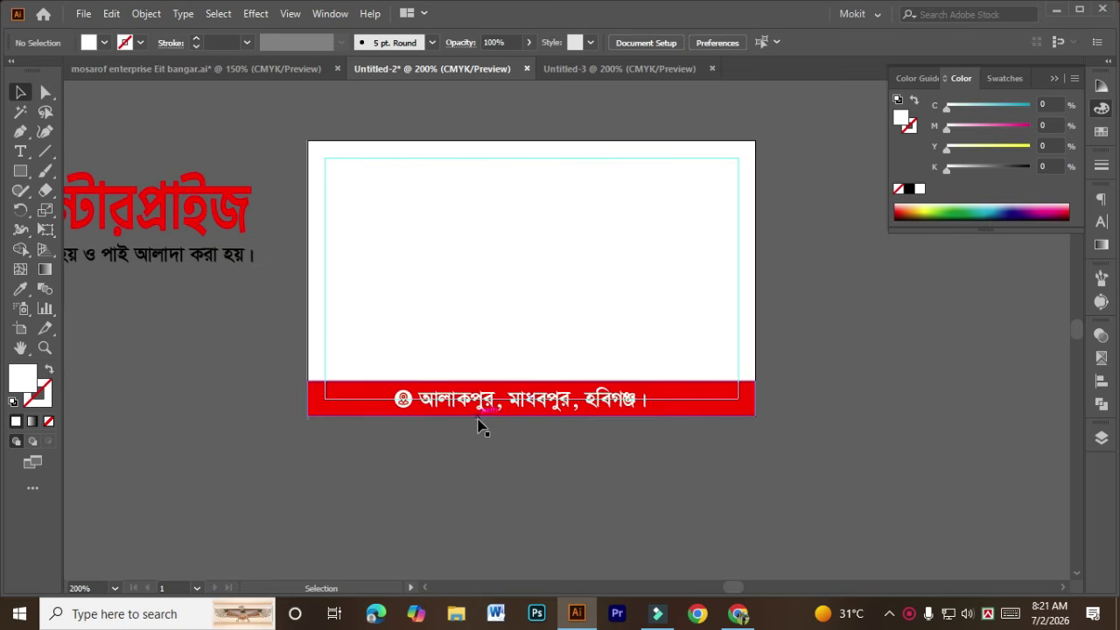
Move the address line off the red band to the empty area below the card's lower-left corner
{"action": "left_click_drag", "start_coordinate": [495, 413], "coordinate": [273, 493]}
{"action": "left_click", "coordinate": [555, 481]}
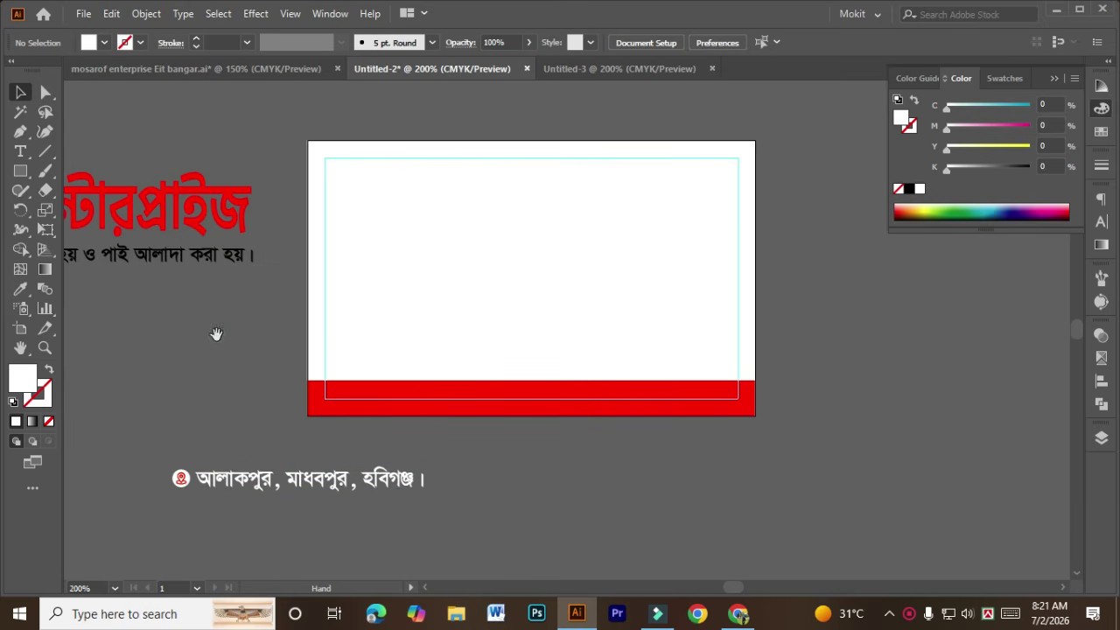
{"action": "left_click_drag", "start_coordinate": [215, 333], "coordinate": [605, 412]}
{"action": "left_click_drag", "start_coordinate": [133, 372], "coordinate": [332, 428]}
{"action": "scroll", "coordinate": [244, 275], "scroll_direction": "up", "scroll_amount": 3}
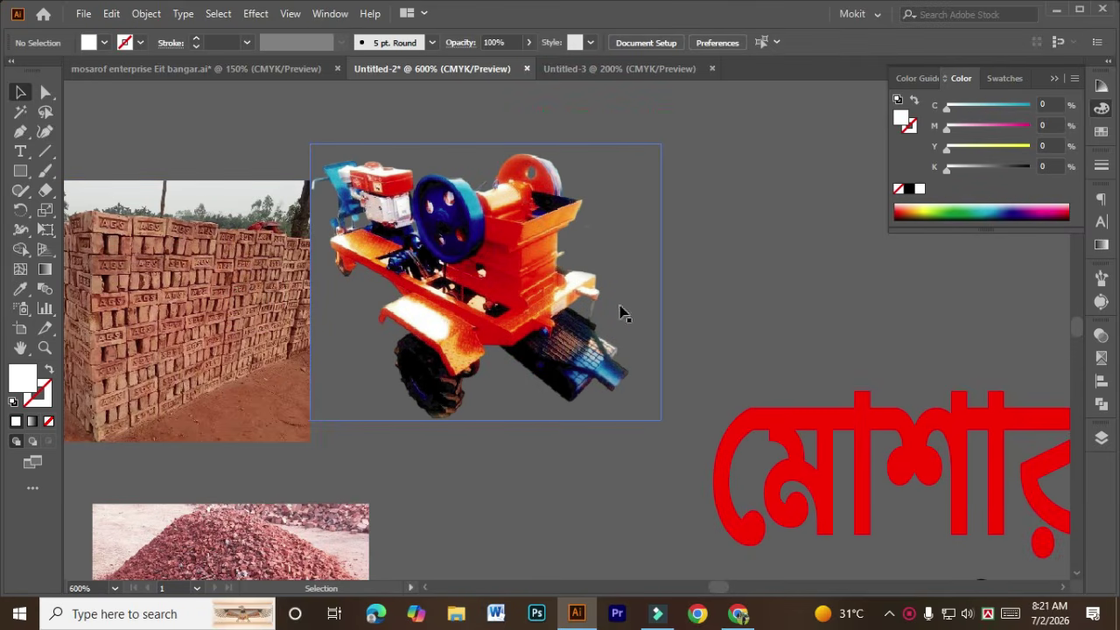
{"action": "scroll", "coordinate": [586, 354], "scroll_direction": "down", "scroll_amount": 5}
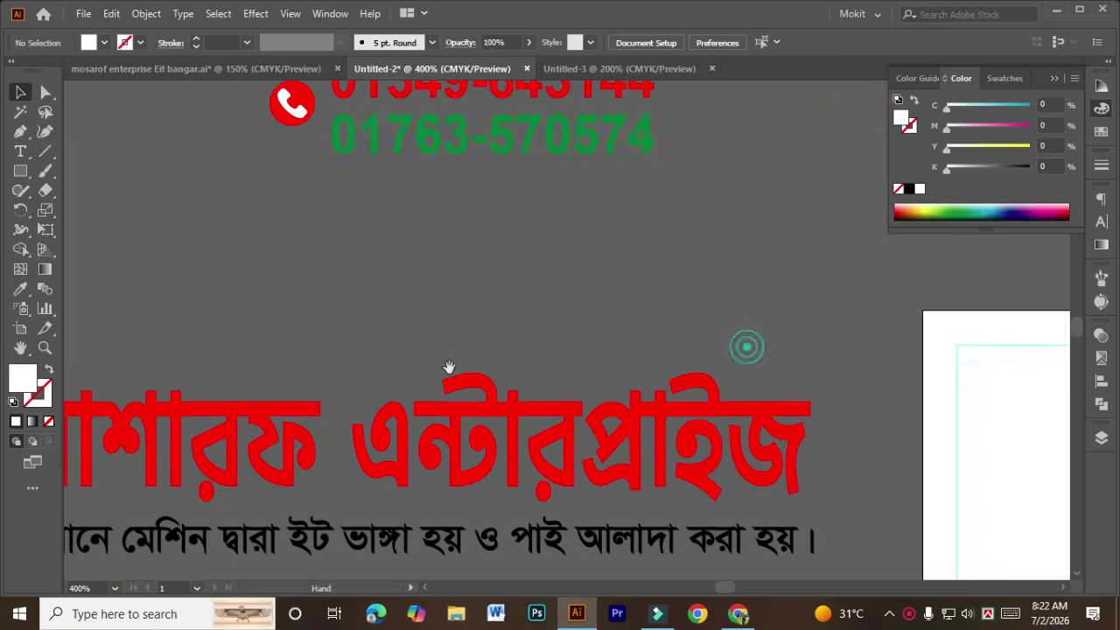
{"action": "scroll", "coordinate": [657, 393], "scroll_direction": "right", "scroll_amount": 5}
{"action": "scroll", "coordinate": [420, 412], "scroll_direction": "down", "scroll_amount": 2}
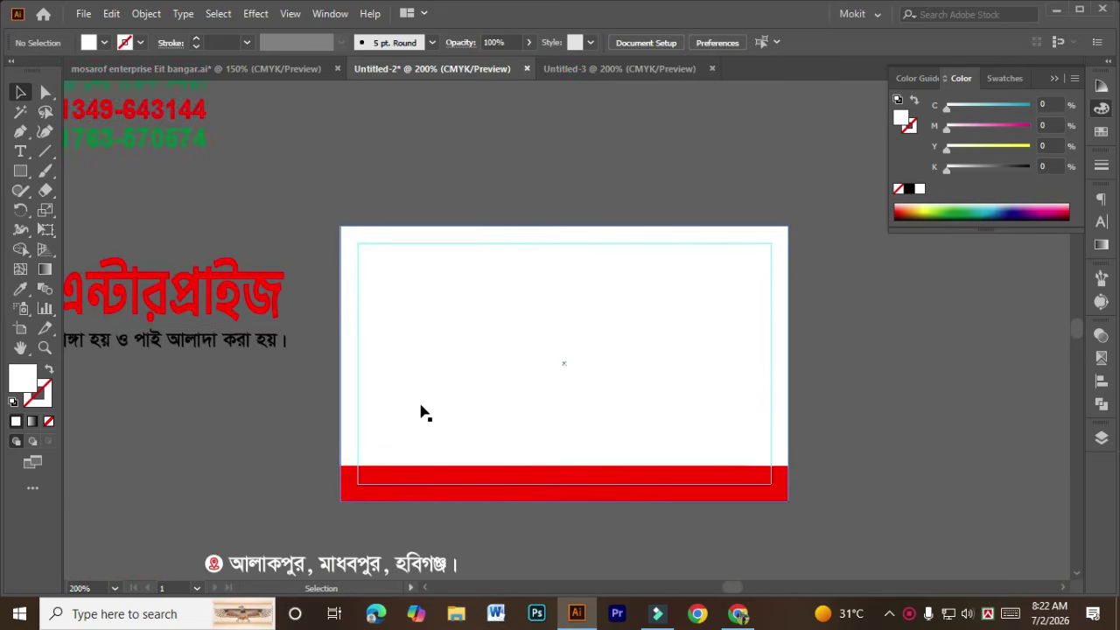
{"action": "scroll", "coordinate": [537, 532], "scroll_direction": "right", "scroll_amount": 2}
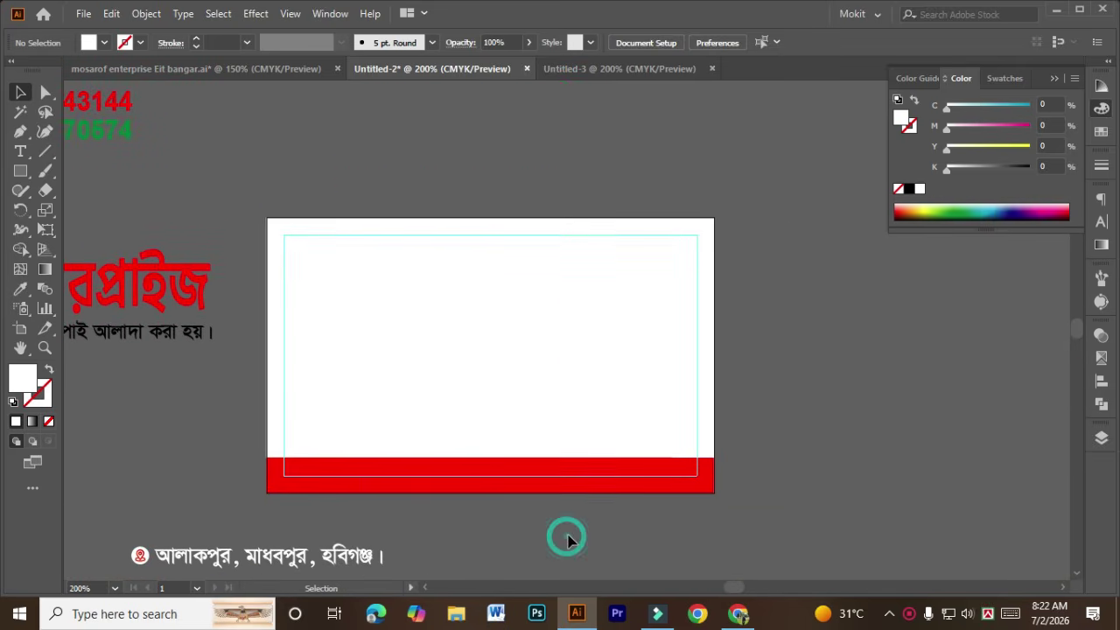
Delete the full-width red band from the card's bottom edge
{"action": "left_click", "coordinate": [540, 379]}
{"action": "left_click", "coordinate": [607, 527]}
{"action": "left_click", "coordinate": [459, 464]}
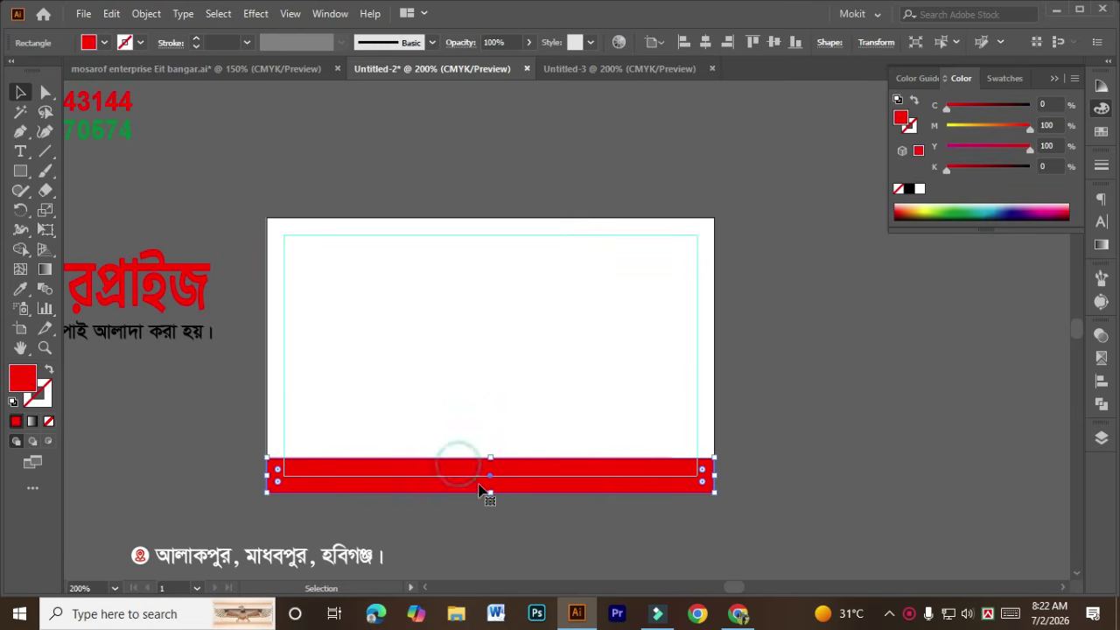
{"action": "left_click_drag", "start_coordinate": [605, 491], "coordinate": [720, 526]}
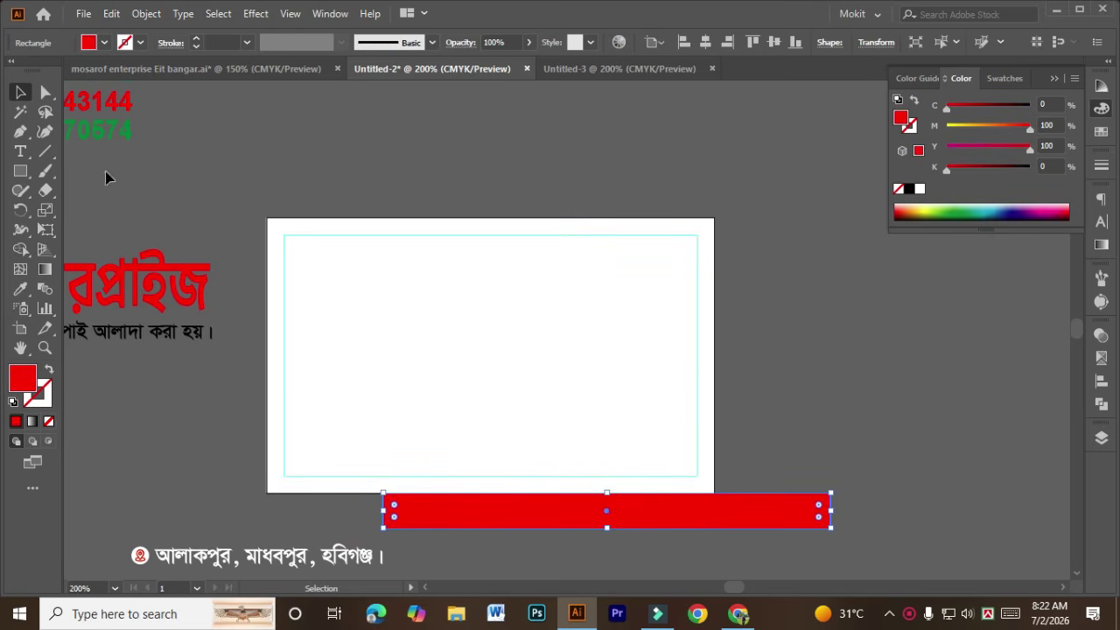
{"action": "key", "text": "Delete"}
Draw a red rectangle along the card's bottom edge, from about 0.11 in inside the left edge to the lower-right corner
{"action": "scroll", "coordinate": [163, 495], "scroll_direction": "down", "scroll_amount": 2}
{"action": "scroll", "coordinate": [433, 237], "scroll_direction": "up", "scroll_amount": 2}
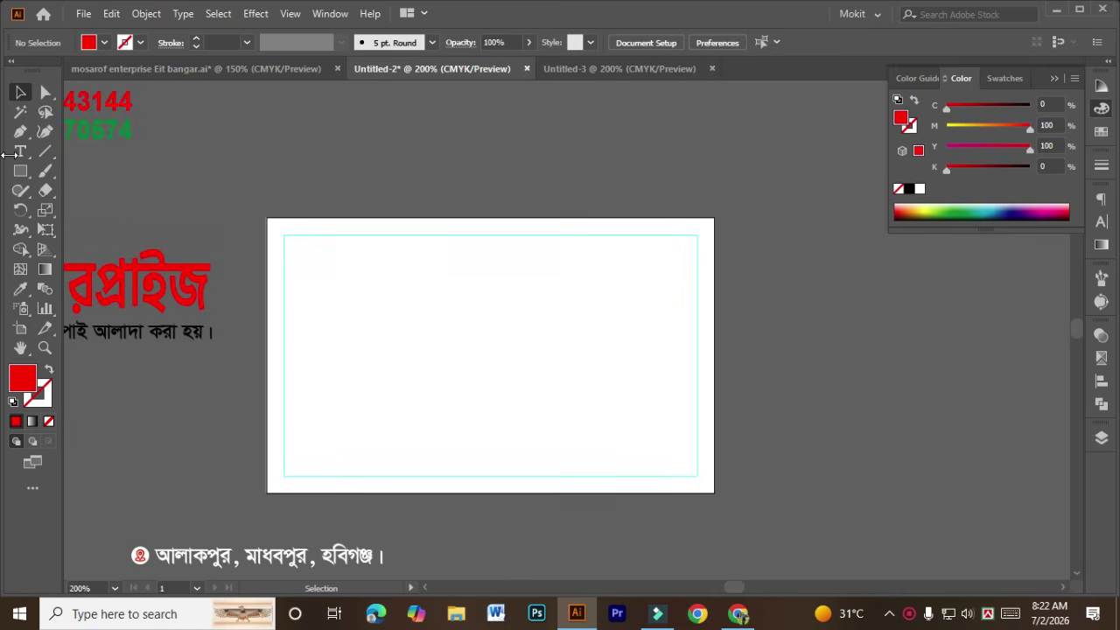
{"action": "left_click", "coordinate": [21, 171]}
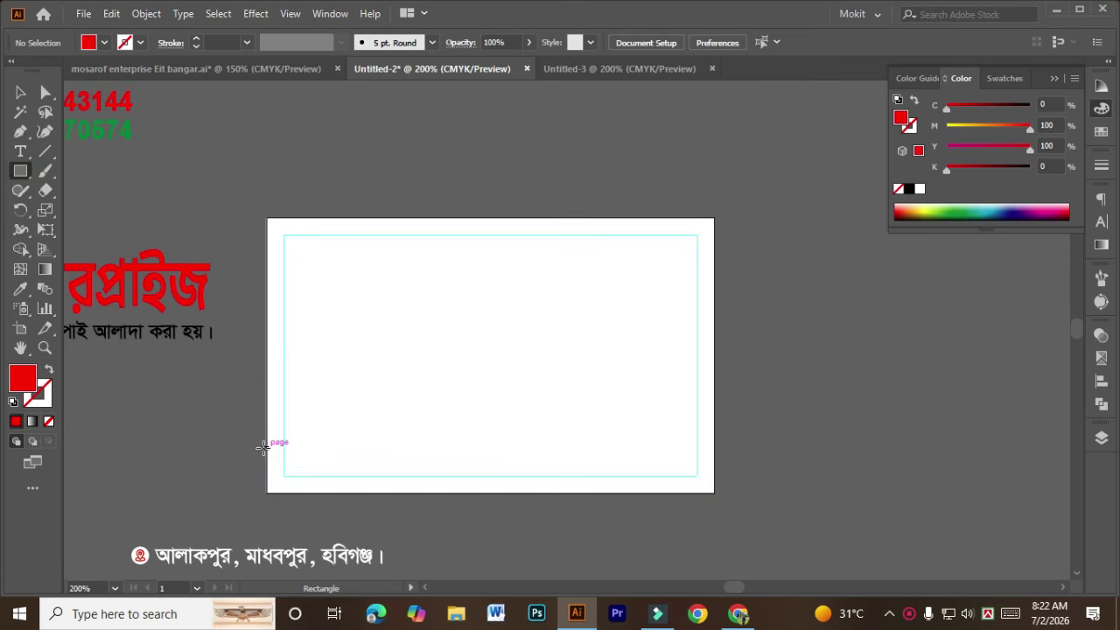
{"action": "left_click_drag", "start_coordinate": [639, 490], "coordinate": [714, 492]}
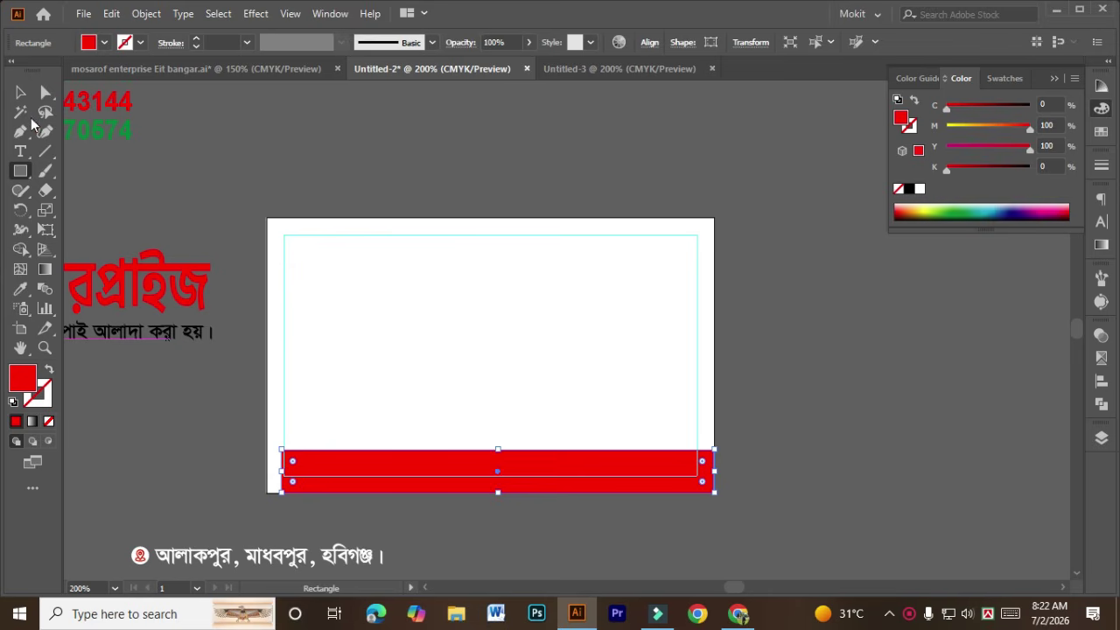
Slant the red band's left end by moving its upper-left anchor inward, and round that corner
{"action": "left_click", "coordinate": [45, 92]}
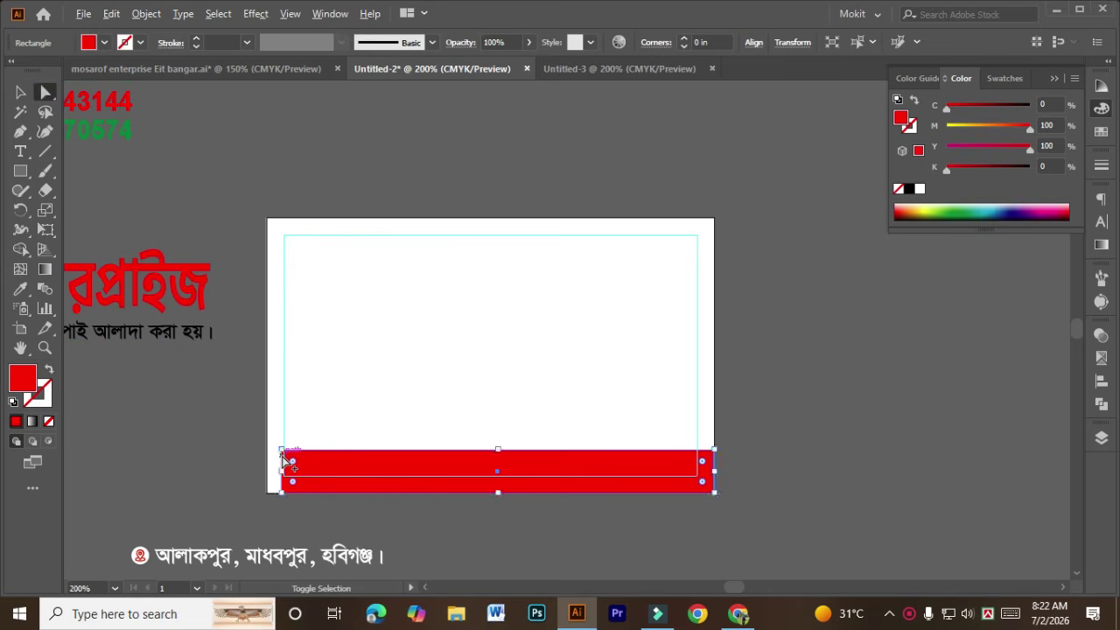
{"action": "scroll", "coordinate": [282, 450], "scroll_direction": "up", "scroll_amount": 1}
{"action": "left_click", "coordinate": [280, 448]}
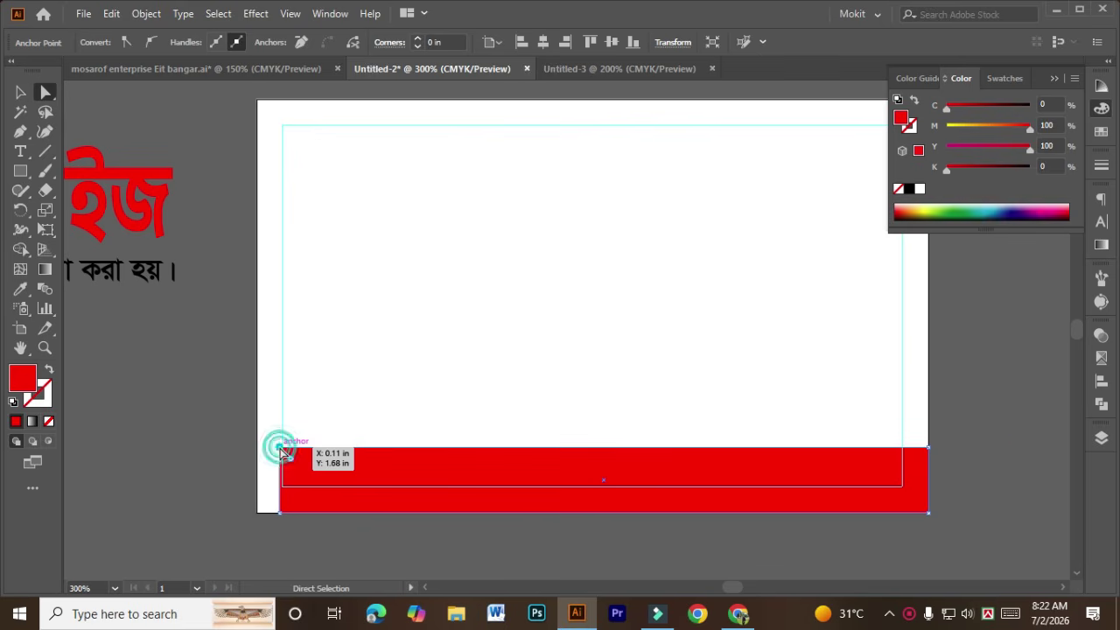
{"action": "left_click_drag", "start_coordinate": [280, 448], "coordinate": [344, 482]}
{"action": "left_click", "coordinate": [20, 92]}
{"action": "scroll", "coordinate": [315, 318], "scroll_direction": "down", "scroll_amount": 1}
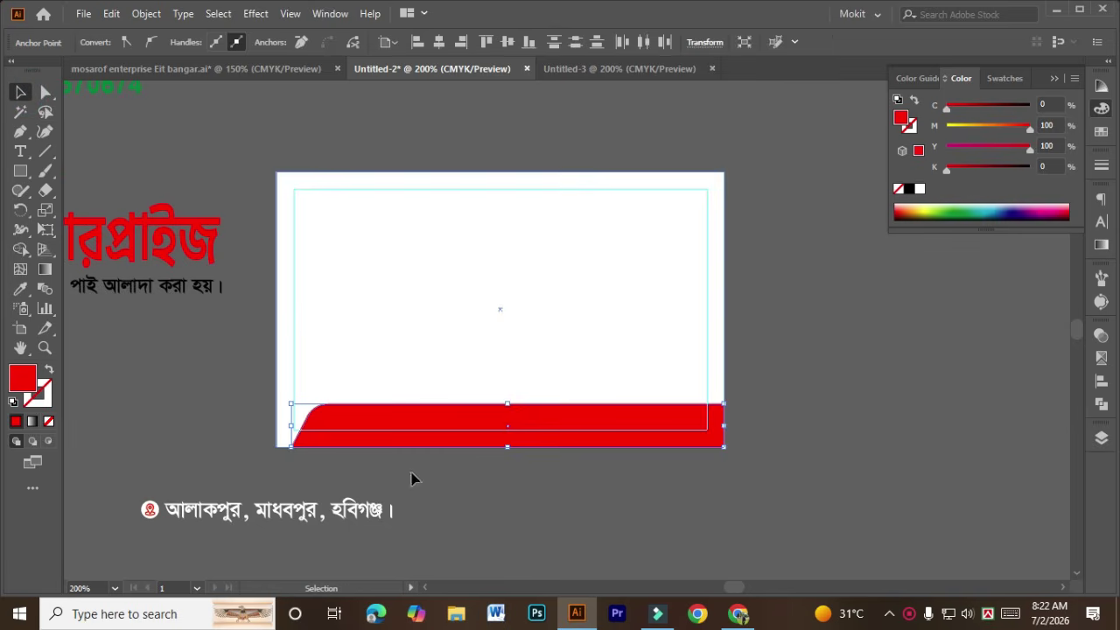
{"action": "left_click", "coordinate": [429, 521]}
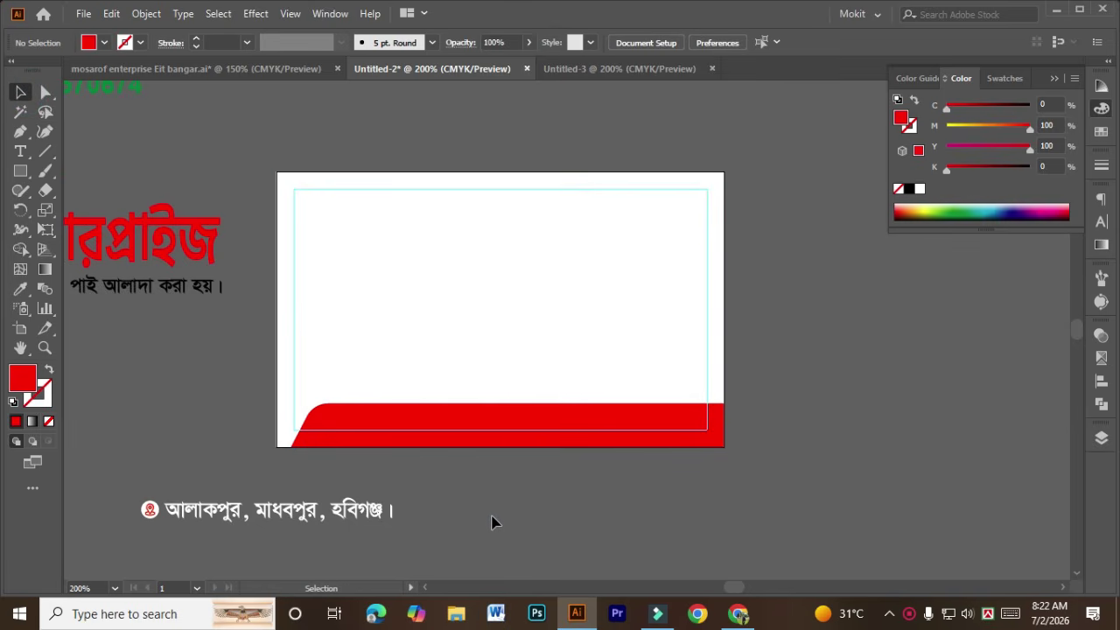
Shift the red band right past the card's edge and place a white copy behind it, offset slightly to the left
{"action": "mouse_move", "coordinate": [389, 438]}
{"action": "left_mouse_down"}
{"action": "mouse_move", "coordinate": [446, 442]}
{"action": "mouse_move", "coordinate": [389, 439]}
{"action": "left_mouse_up"}
{"action": "scroll", "coordinate": [388, 429], "scroll_direction": "up", "scroll_amount": 1}
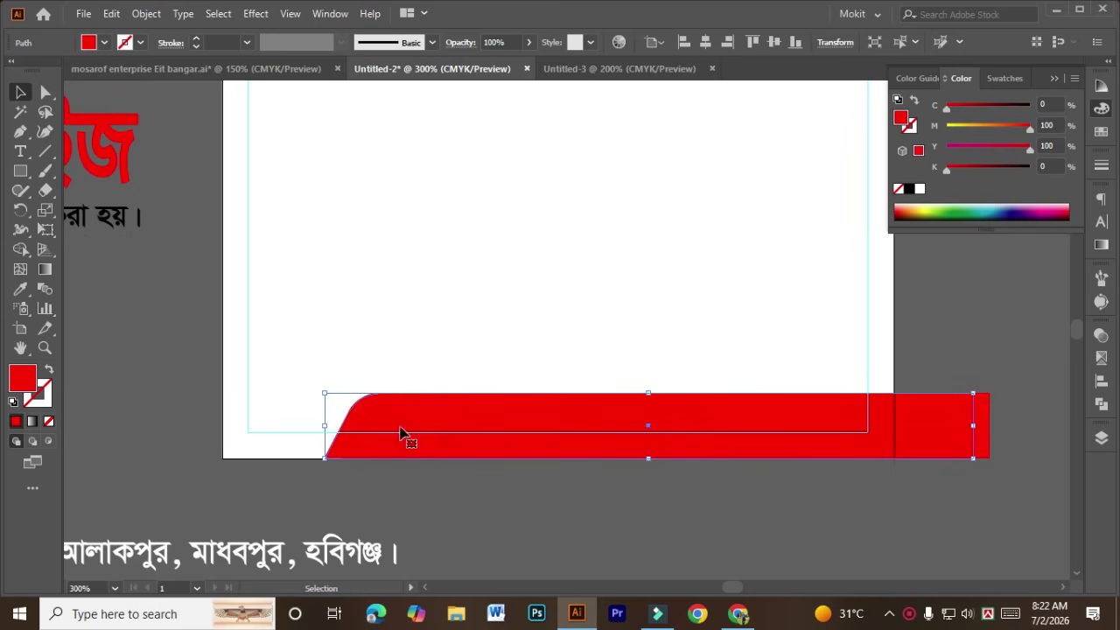
{"action": "left_click_drag", "start_coordinate": [1030, 133], "coordinate": [946, 133]}
{"action": "left_click", "coordinate": [919, 189]}
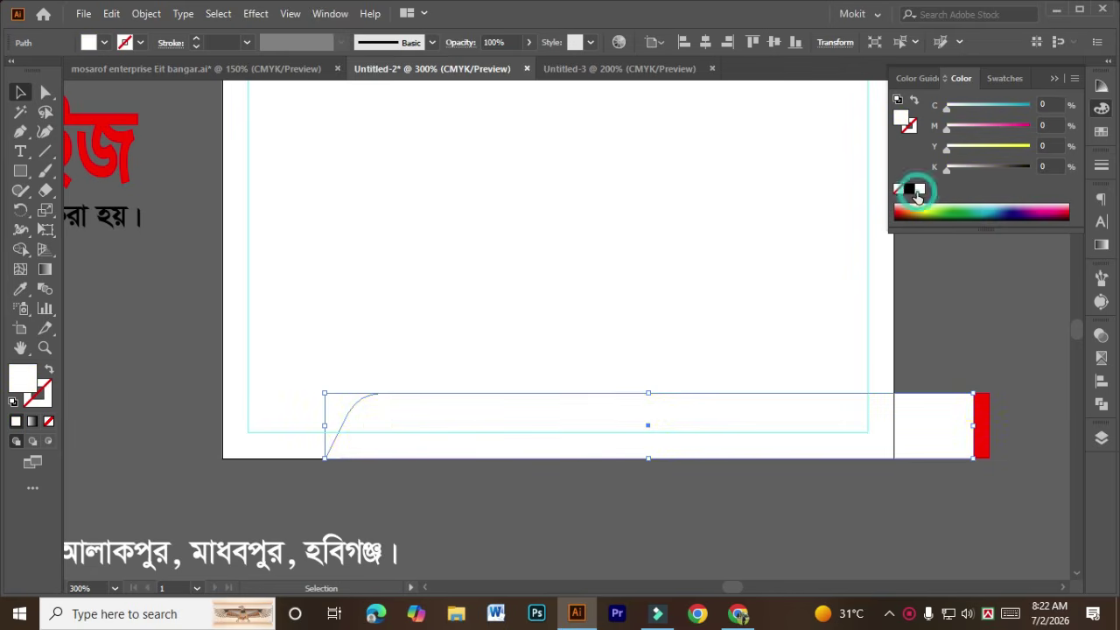
{"action": "key", "text": "ctrl+bracketleft"}
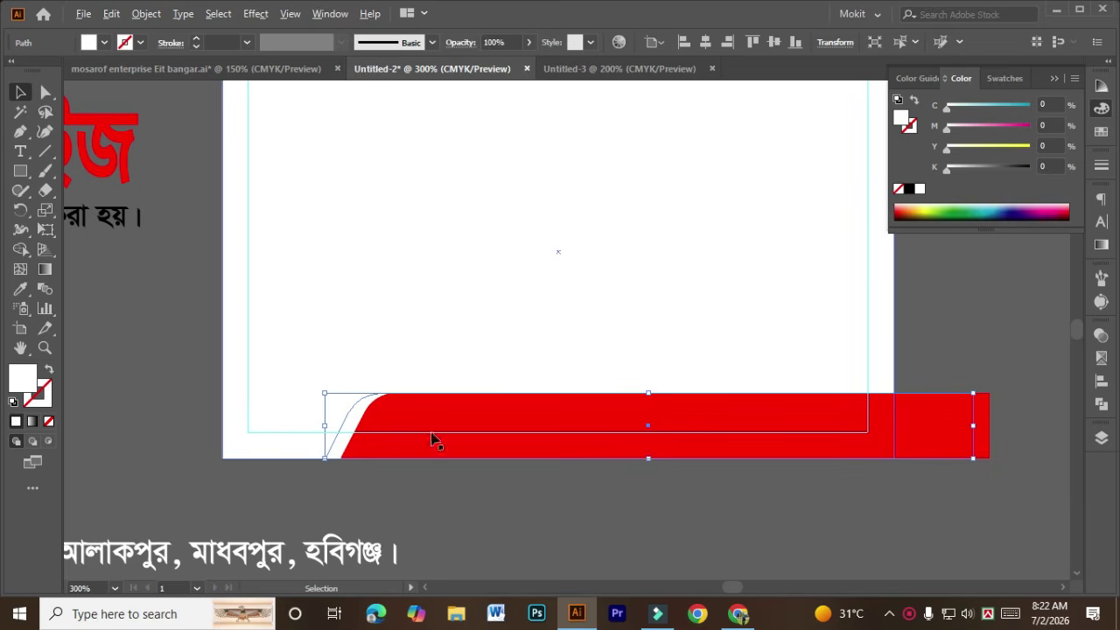
Add another copy further left, fill it golden yellow with M 25 and Y 100, and send it behind the white copy
{"action": "scroll", "coordinate": [378, 450], "scroll_direction": "up", "scroll_amount": 2}
{"action": "left_click_drag", "start_coordinate": [317, 430], "coordinate": [281, 420]}
{"action": "left_click_drag", "start_coordinate": [975, 149], "coordinate": [1041, 147]}
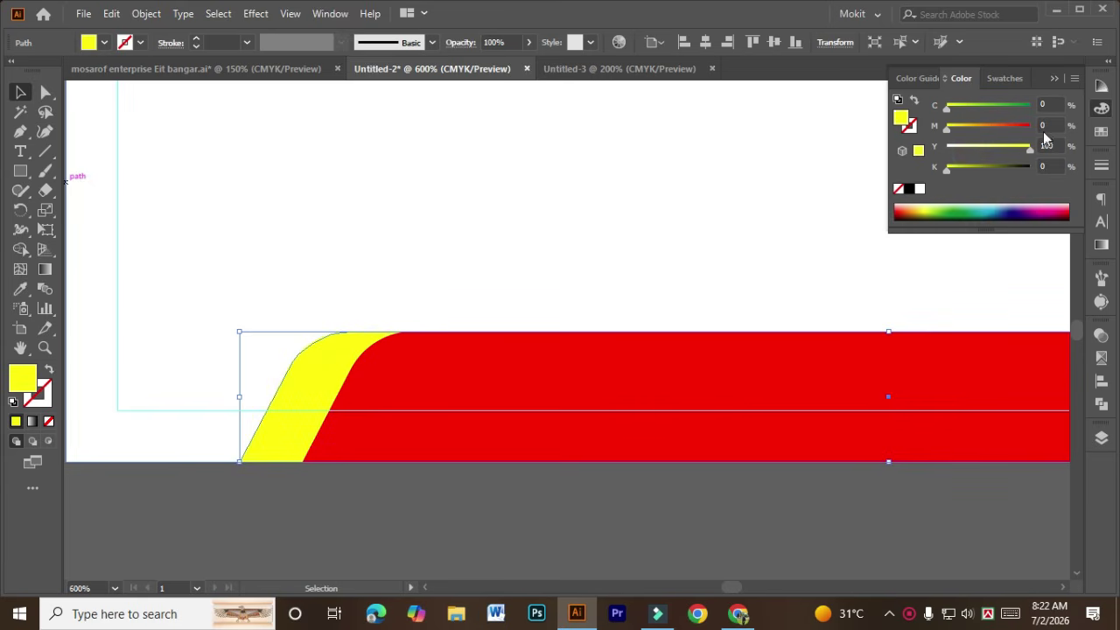
{"action": "left_click_drag", "start_coordinate": [955, 128], "coordinate": [970, 125]}
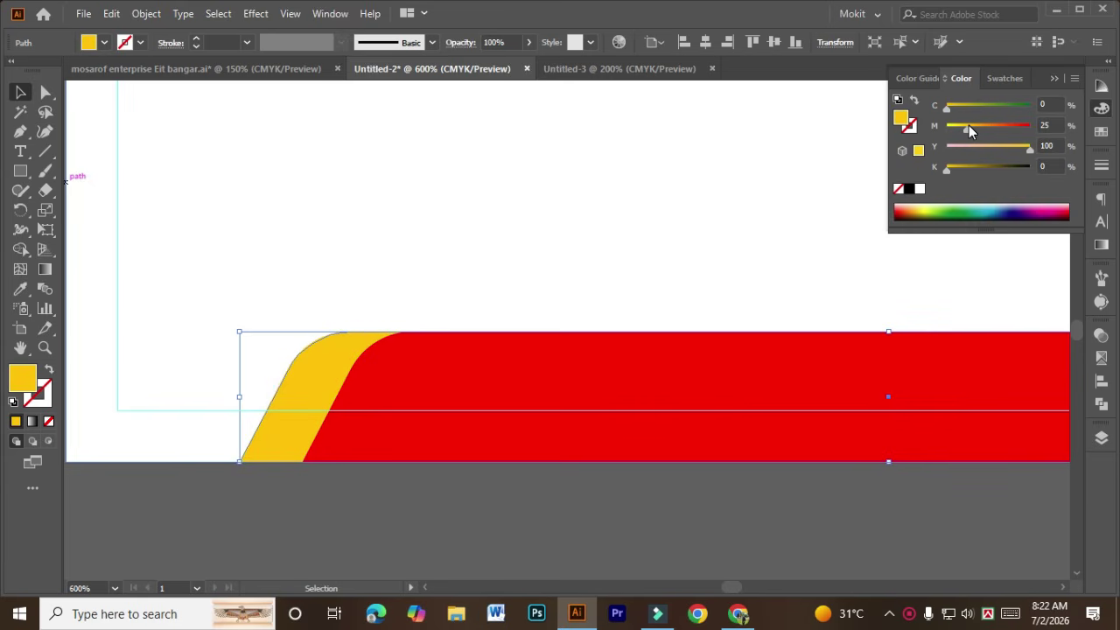
{"action": "key", "text": "ctrl+bracketleft"}
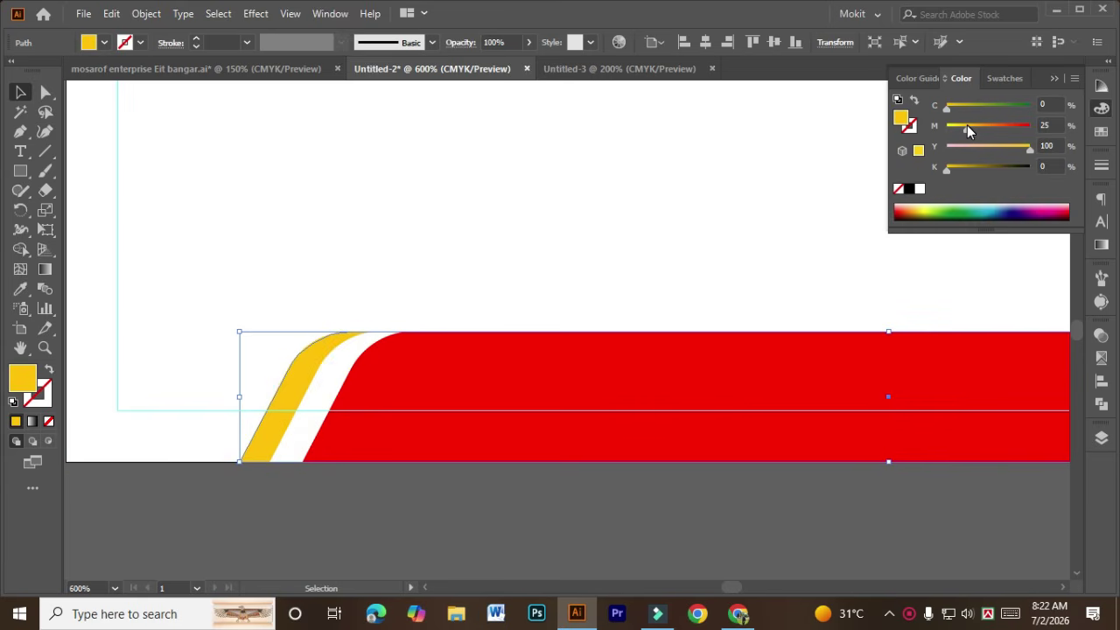
{"action": "left_click", "coordinate": [315, 407]}
{"action": "scroll", "coordinate": [317, 410], "scroll_direction": "up", "scroll_amount": 1}
{"action": "left_click", "coordinate": [313, 408]}
{"action": "scroll", "coordinate": [312, 408], "scroll_direction": "down", "scroll_amount": 3}
{"action": "left_click", "coordinate": [370, 505]}
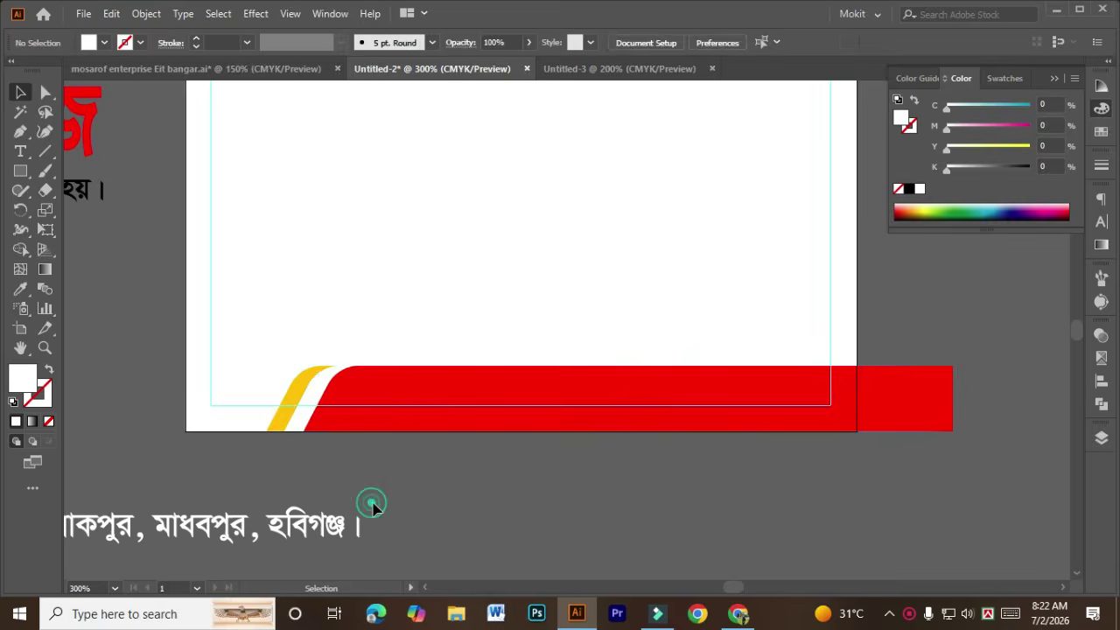
Use Shape Builder to trim the parts of the three footer bands that overhang the card's right edge
{"action": "scroll", "coordinate": [742, 501], "scroll_direction": "right", "scroll_amount": 3}
{"action": "key", "text": "a"}
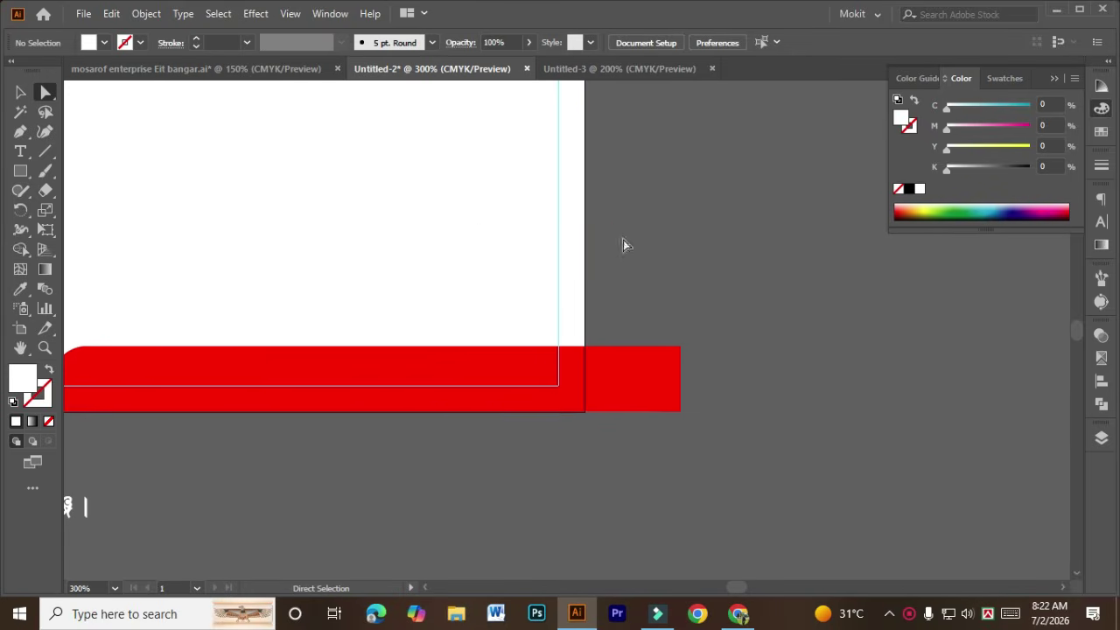
{"action": "left_click_drag", "start_coordinate": [630, 230], "coordinate": [425, 429]}
{"action": "left_click", "coordinate": [705, 532]}
{"action": "left_click", "coordinate": [692, 531]}
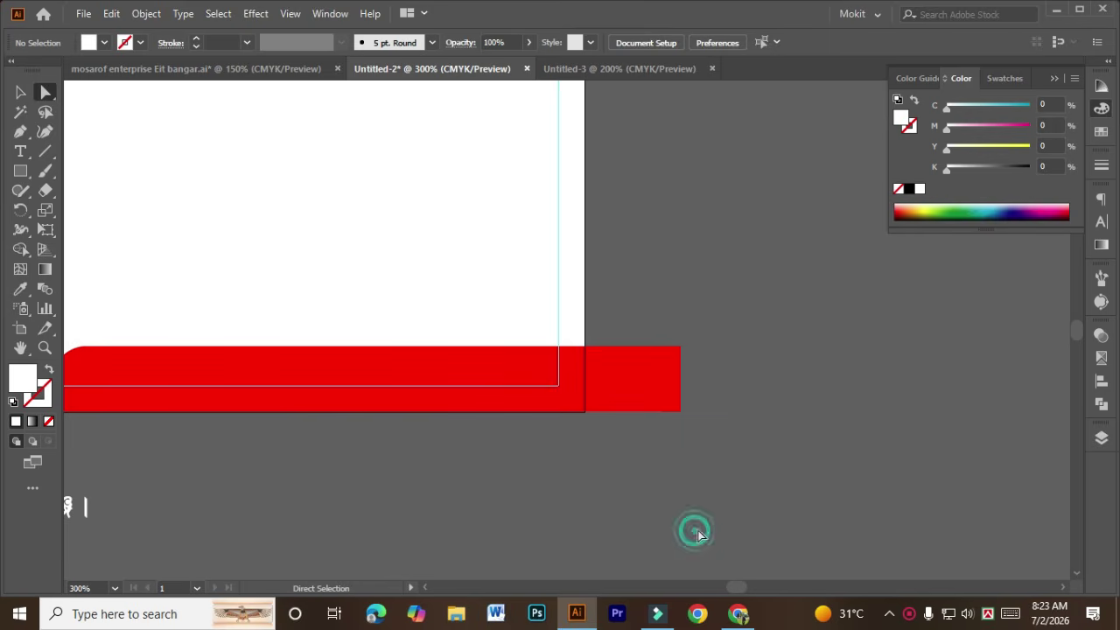
{"action": "left_click", "coordinate": [20, 91]}
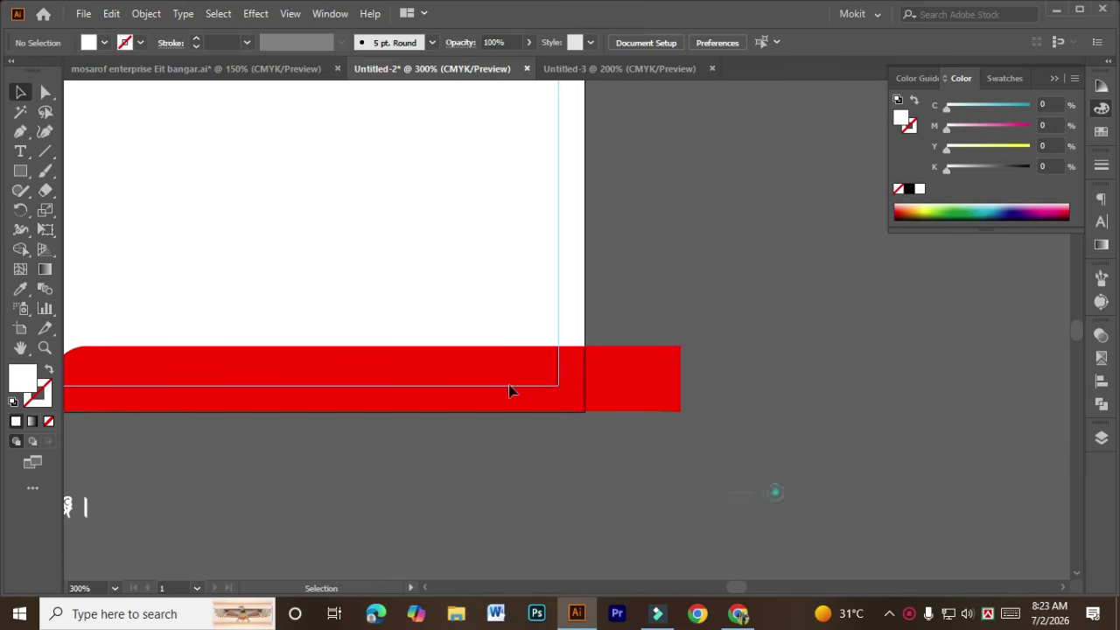
{"action": "left_click_drag", "start_coordinate": [775, 490], "coordinate": [213, 253]}
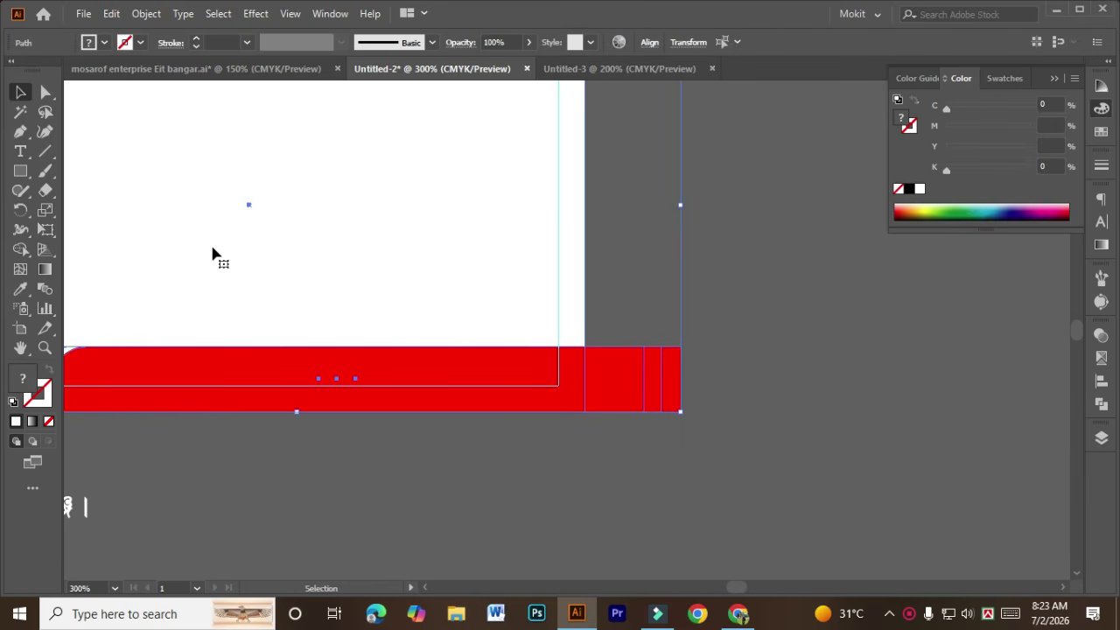
{"action": "left_click", "coordinate": [21, 252]}
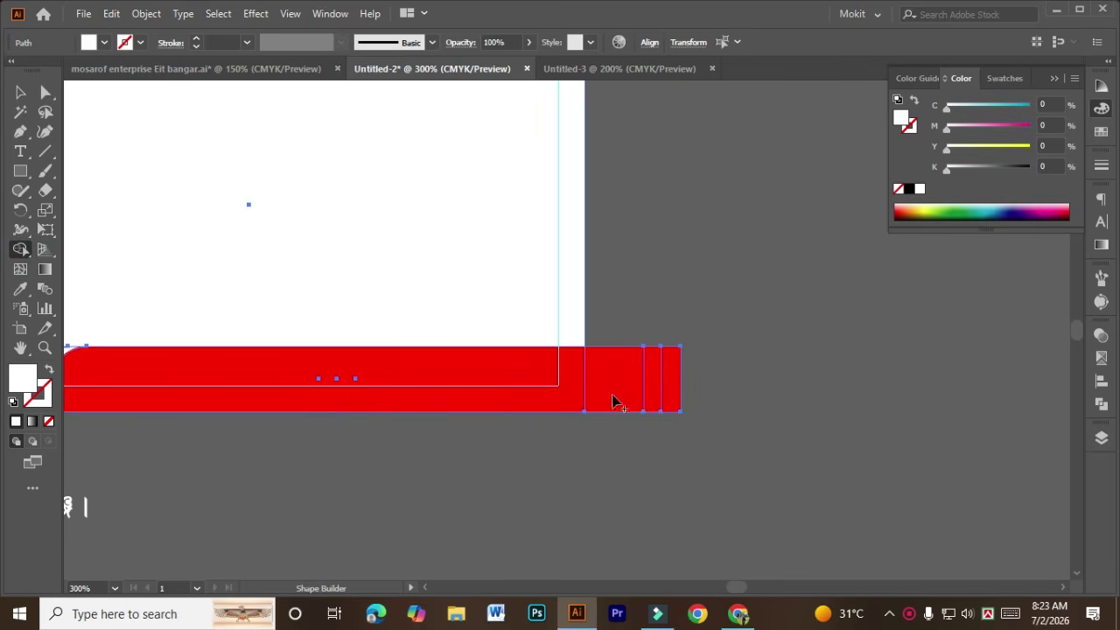
{"action": "left_click_drag", "start_coordinate": [620, 396], "coordinate": [719, 396]}
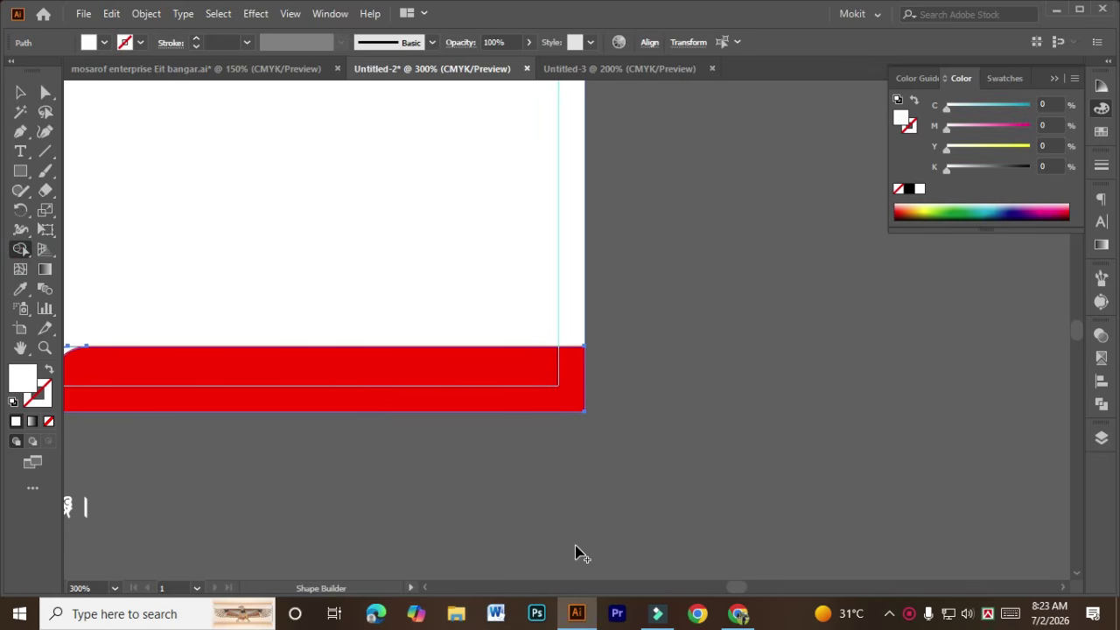
{"action": "key", "text": "v"}
{"action": "key", "text": "ctrl+a"}
{"action": "scroll", "coordinate": [464, 499], "scroll_direction": "left", "scroll_amount": 5}
{"action": "scroll", "coordinate": [464, 500], "scroll_direction": "up", "scroll_amount": 1}
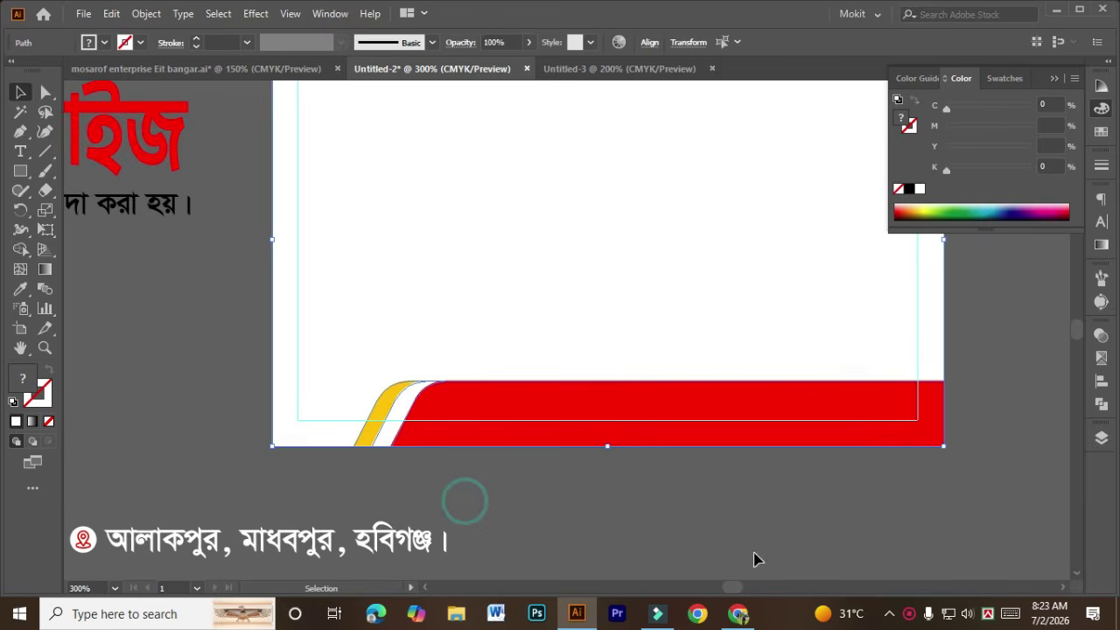
{"action": "left_click", "coordinate": [548, 505]}
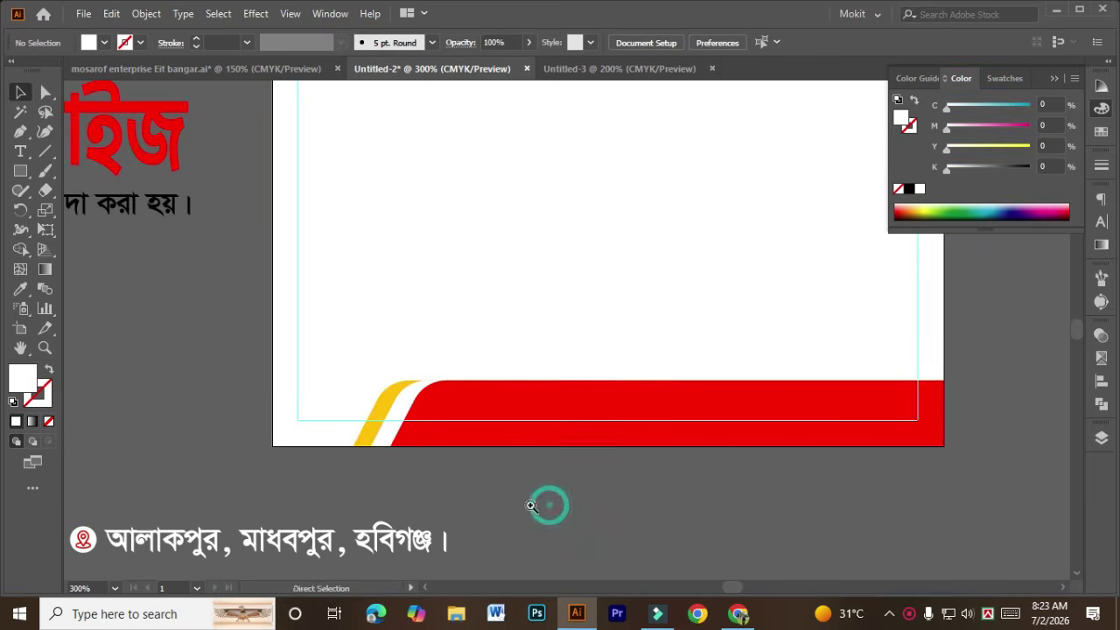
Shift the red, white and yellow footer bands together to the left, so the yellow end starts near the card's lower-left corner
{"action": "scroll", "coordinate": [525, 495], "scroll_direction": "right", "scroll_amount": 3}
{"action": "left_click", "coordinate": [363, 205]}
{"action": "left_click_drag", "start_coordinate": [131, 255], "coordinate": [318, 305]}
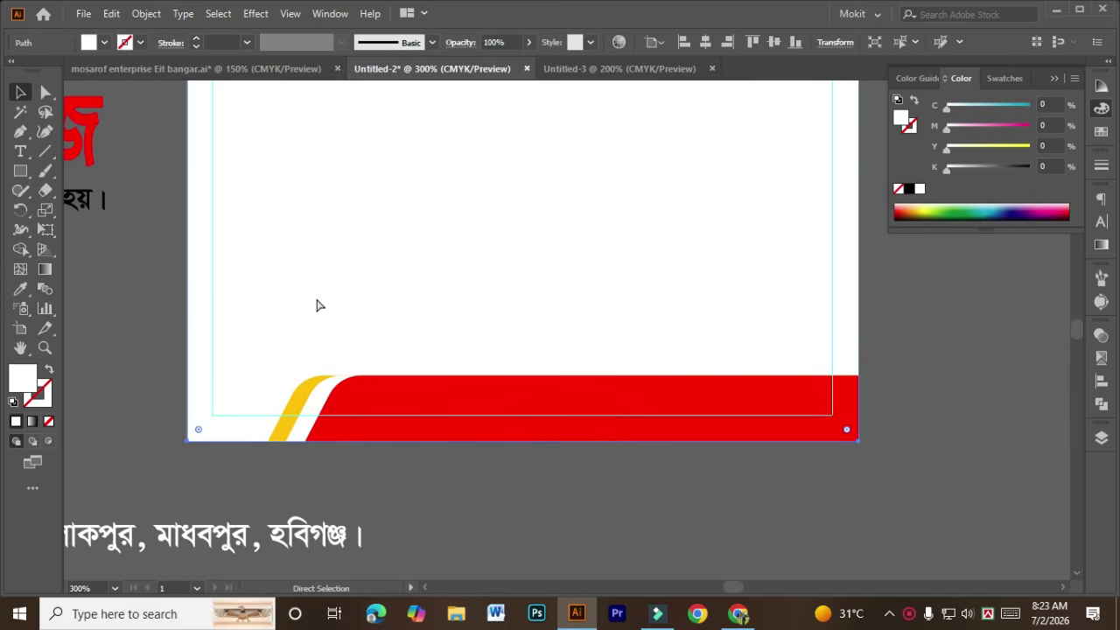
{"action": "left_click_drag", "start_coordinate": [457, 349], "coordinate": [437, 334]}
{"action": "left_click_drag", "start_coordinate": [201, 318], "coordinate": [440, 435]}
{"action": "left_click_drag", "start_coordinate": [355, 405], "coordinate": [285, 404]}
Stretch the right ends of all three footer bands back out to the card's right edge
{"action": "key", "text": "a"}
{"action": "left_click", "coordinate": [704, 505]}
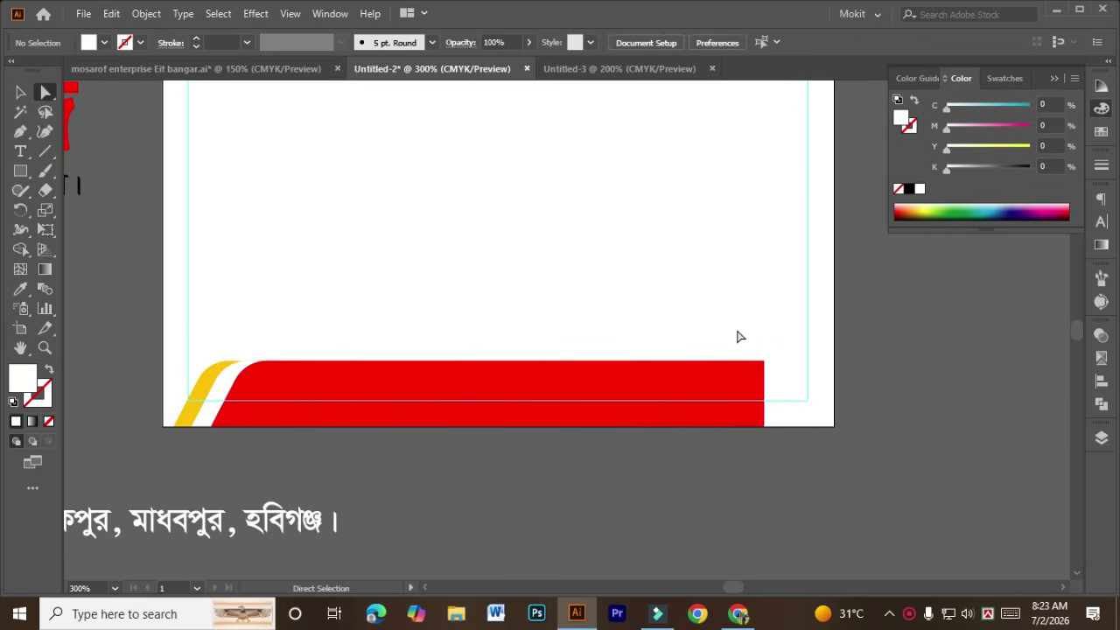
{"action": "left_click_drag", "start_coordinate": [725, 317], "coordinate": [782, 447]}
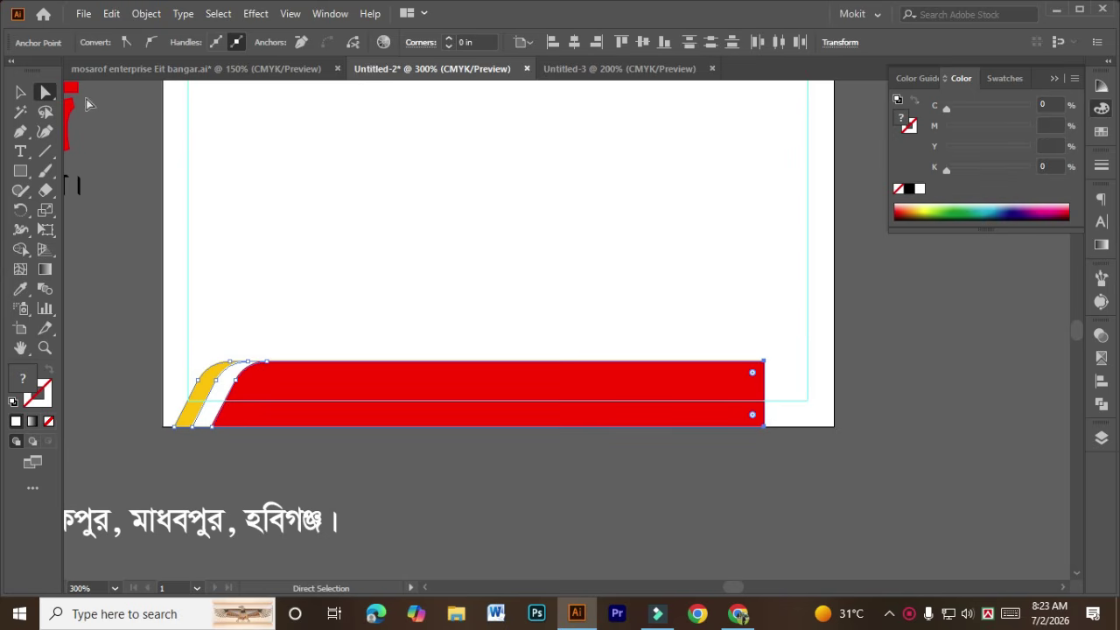
{"action": "left_click_drag", "start_coordinate": [764, 426], "coordinate": [827, 474]}
{"action": "key", "text": "v"}
{"action": "left_click", "coordinate": [823, 484]}
Move the white address line with its location icon onto the middle of the red footer band
{"action": "scroll", "coordinate": [637, 527], "scroll_direction": "down", "scroll_amount": 3}
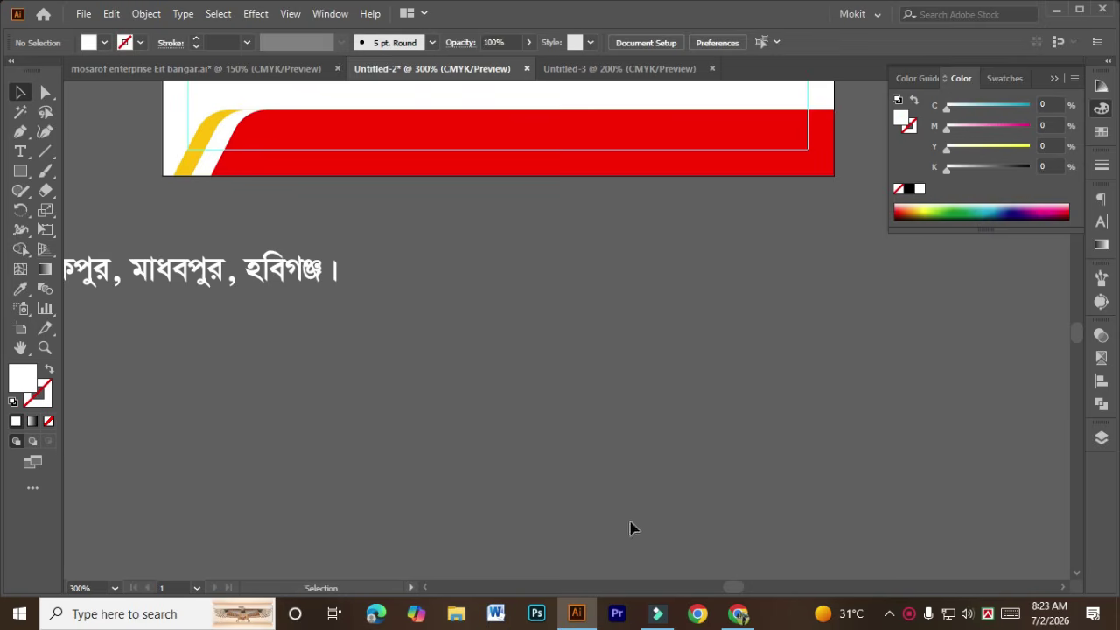
{"action": "left_click_drag", "start_coordinate": [602, 464], "coordinate": [622, 563]}
{"action": "scroll", "coordinate": [582, 517], "scroll_direction": "down", "scroll_amount": 2}
{"action": "scroll", "coordinate": [410, 470], "scroll_direction": "left", "scroll_amount": 1}
{"action": "scroll", "coordinate": [410, 446], "scroll_direction": "up", "scroll_amount": 4}
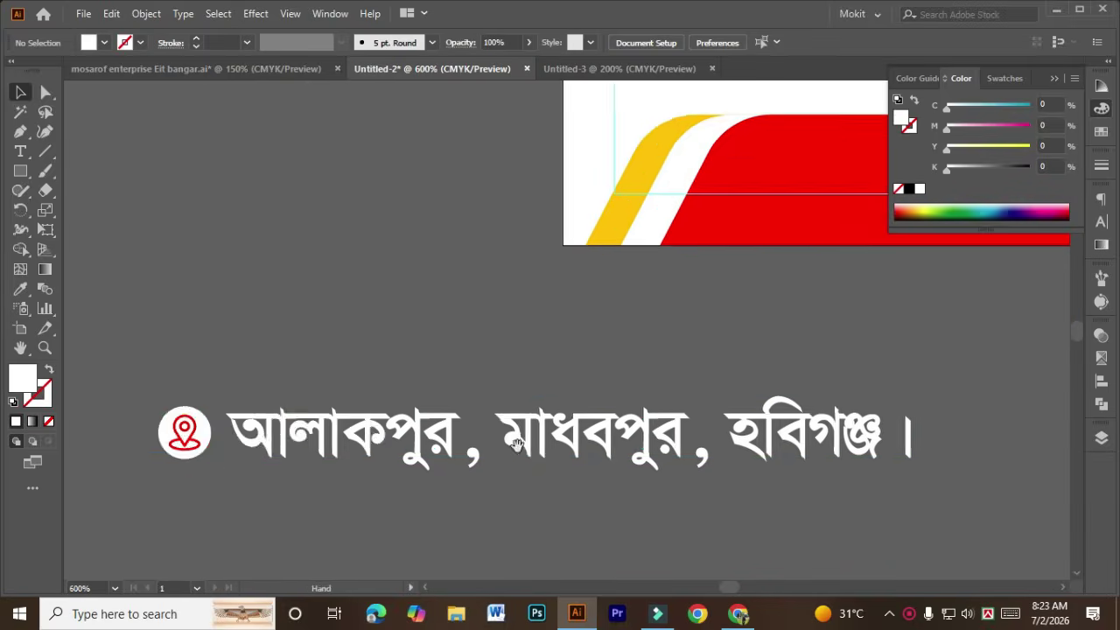
{"action": "left_click_drag", "start_coordinate": [515, 445], "coordinate": [377, 454]}
{"action": "left_click", "coordinate": [271, 445]}
{"action": "scroll", "coordinate": [288, 449], "scroll_direction": "down", "scroll_amount": 1}
{"action": "left_click_drag", "start_coordinate": [266, 415], "coordinate": [214, 470]}
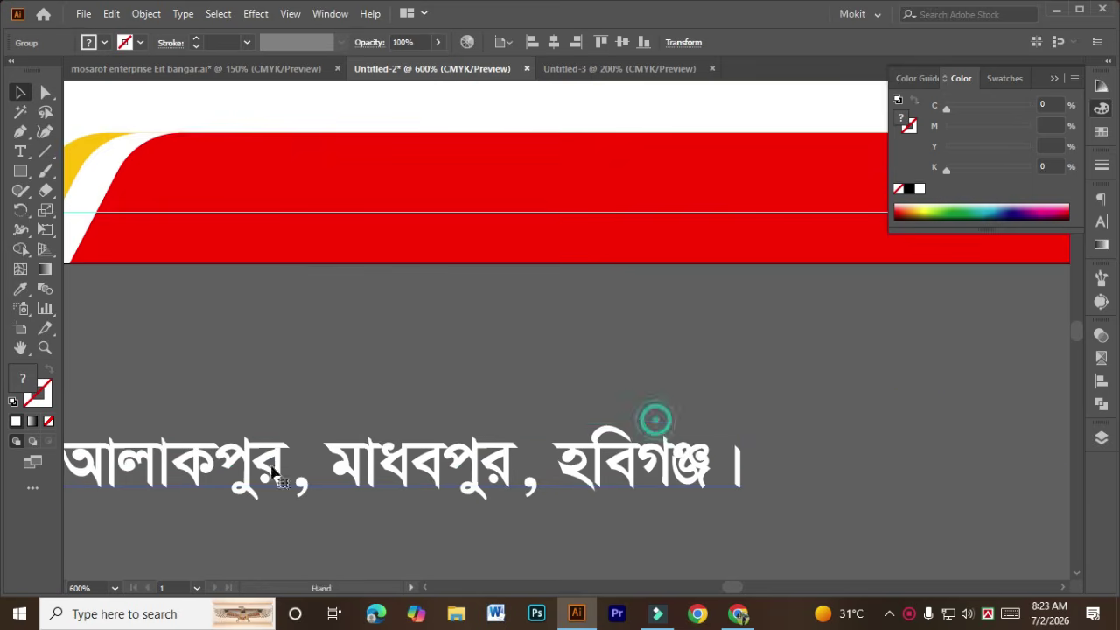
{"action": "scroll", "coordinate": [288, 468], "scroll_direction": "down", "scroll_amount": 2}
{"action": "left_click_drag", "start_coordinate": [297, 474], "coordinate": [463, 342]}
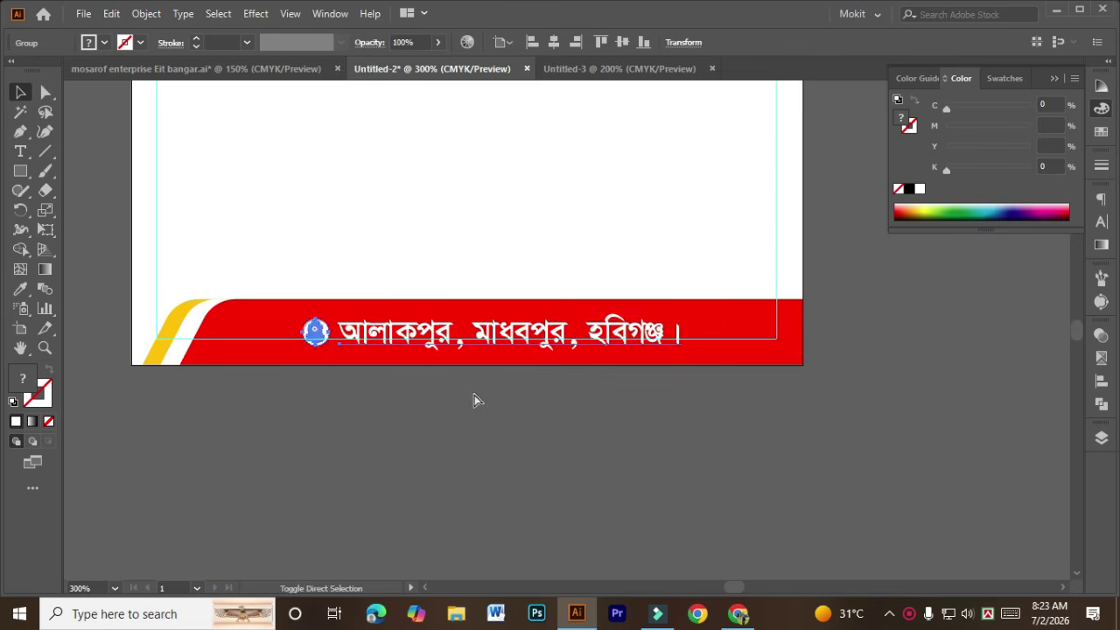
{"action": "left_click", "coordinate": [472, 395]}
Check the font and size of the address text on the red band
{"action": "scroll", "coordinate": [515, 345], "scroll_direction": "up", "scroll_amount": 1}
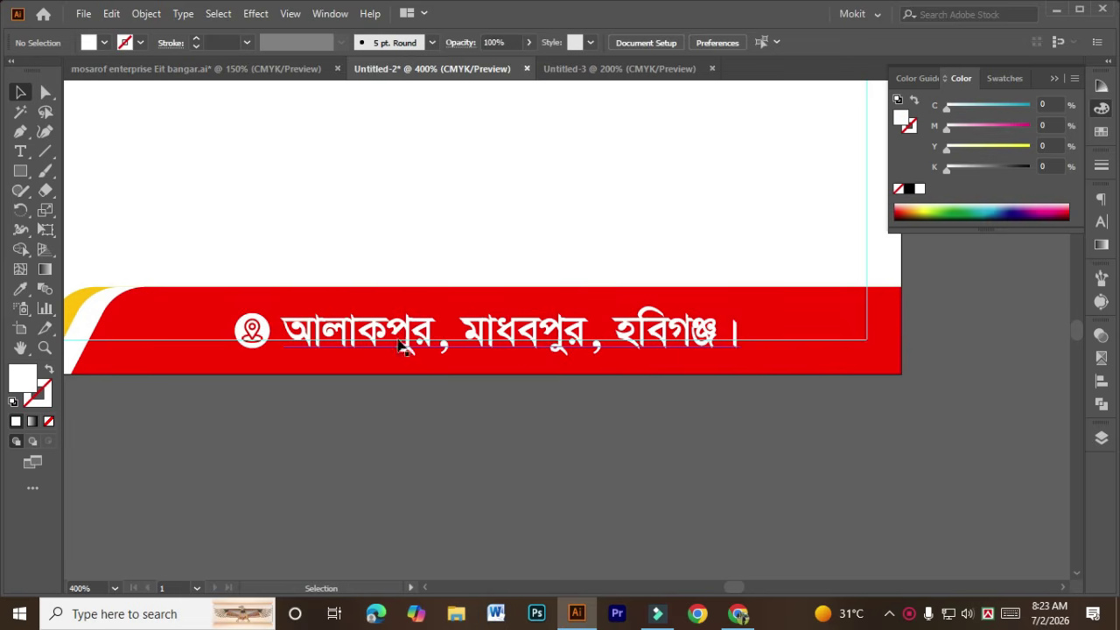
{"action": "left_click", "coordinate": [22, 153]}
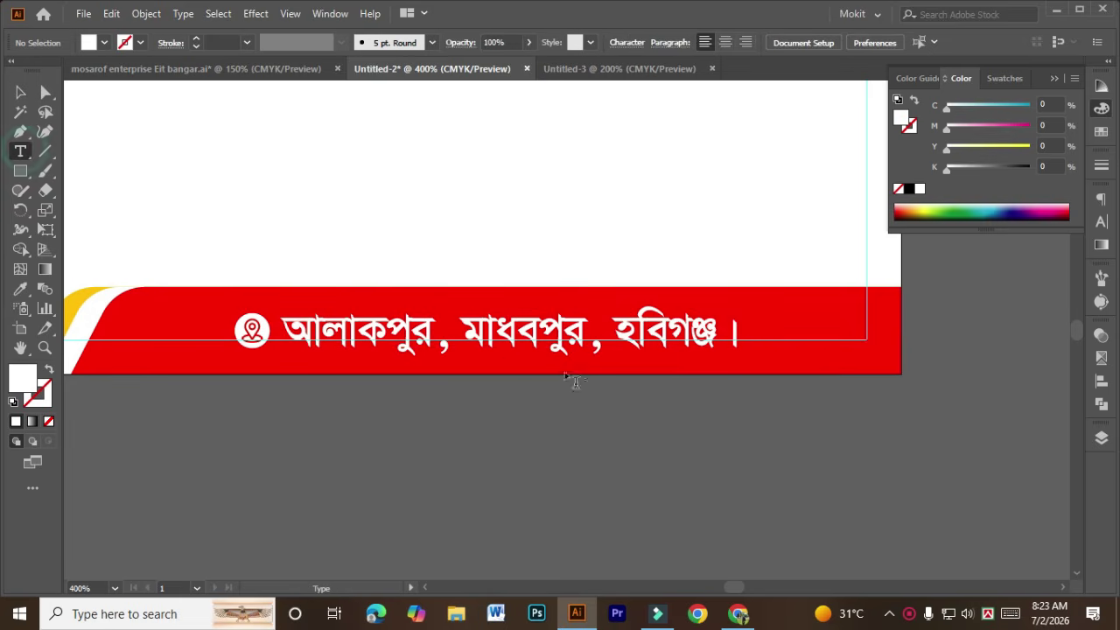
{"action": "left_click", "coordinate": [531, 343]}
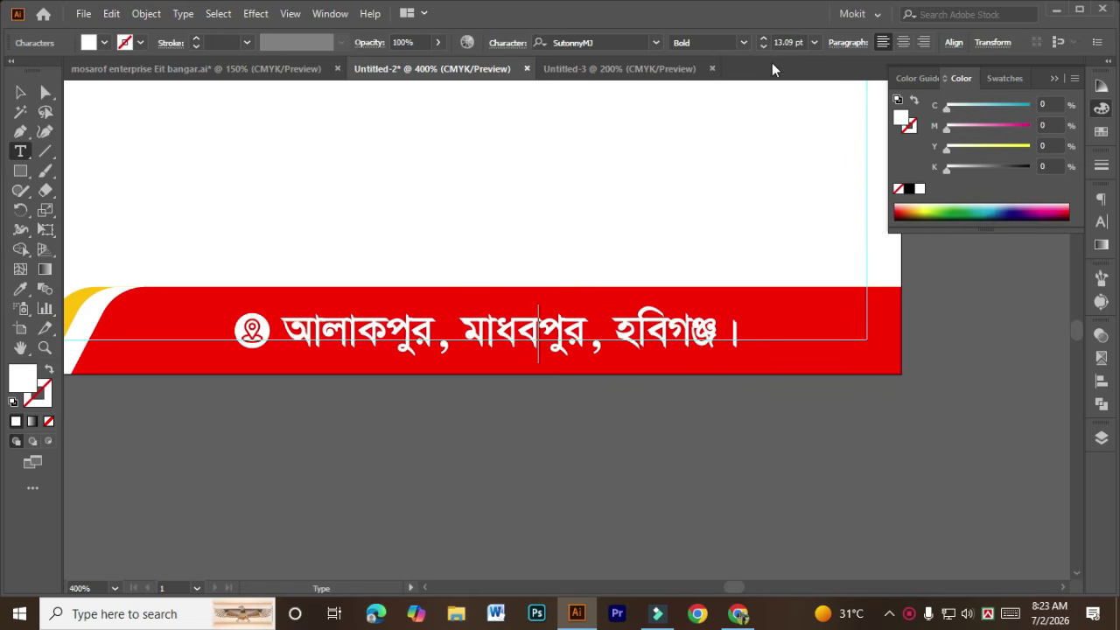
{"action": "left_click", "coordinate": [20, 92]}
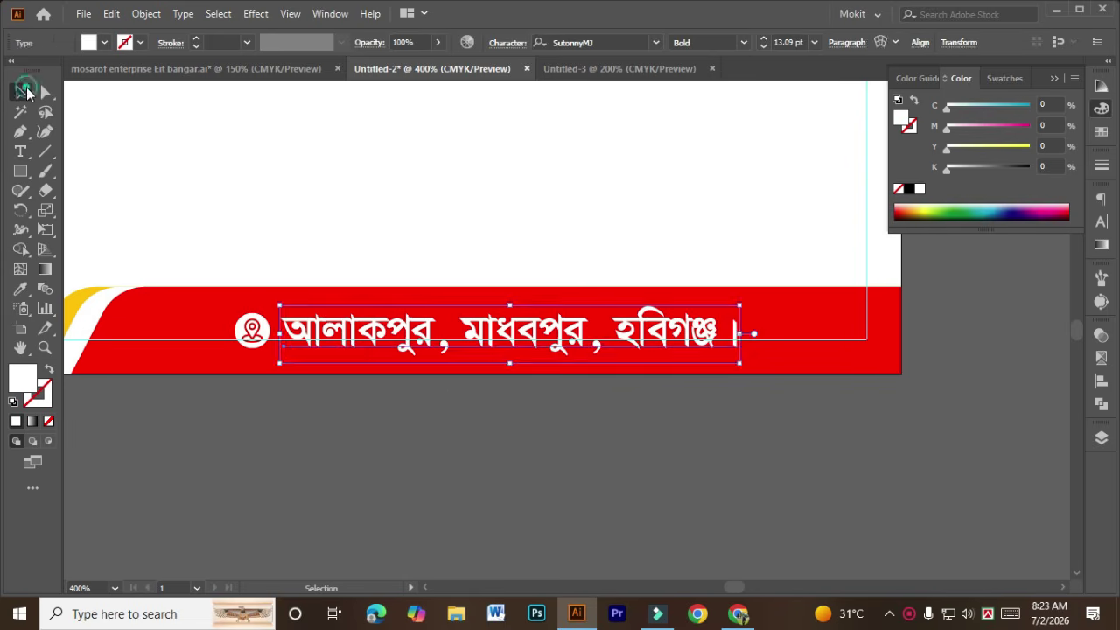
{"action": "left_click", "coordinate": [458, 446]}
Nudge the address line and its icon slightly upward within the red footer band
{"action": "scroll", "coordinate": [434, 459], "scroll_direction": "down", "scroll_amount": 2}
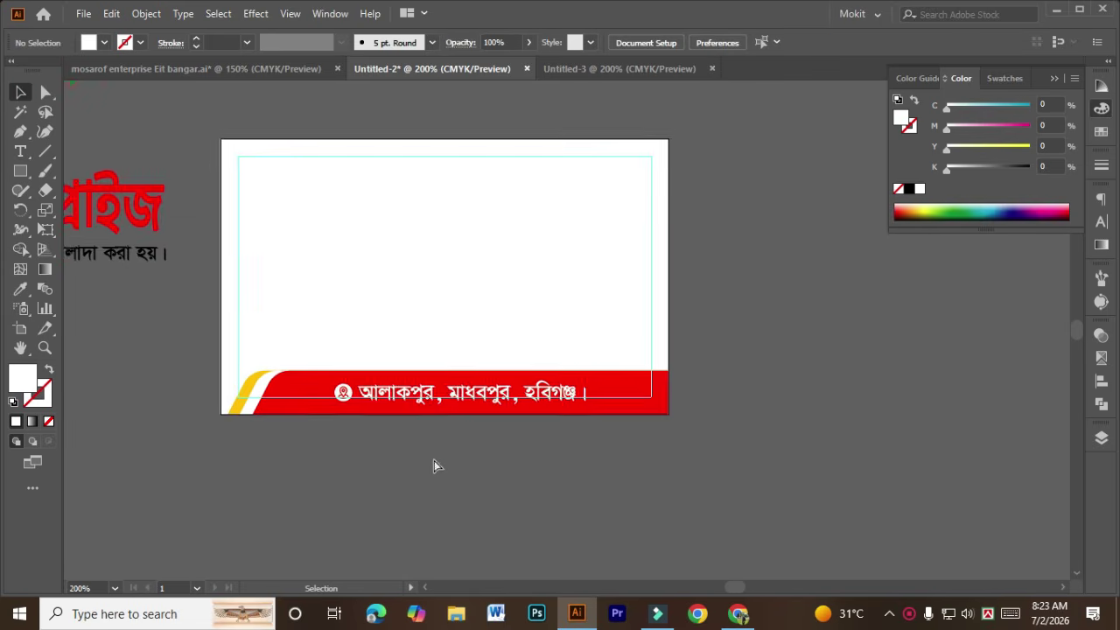
{"action": "left_click_drag", "start_coordinate": [434, 437], "coordinate": [425, 461]}
{"action": "scroll", "coordinate": [425, 460], "scroll_direction": "up", "scroll_amount": 1}
{"action": "left_click", "coordinate": [434, 410]}
{"action": "left_click_drag", "start_coordinate": [434, 413], "coordinate": [453, 436]}
{"action": "left_click", "coordinate": [462, 495]}
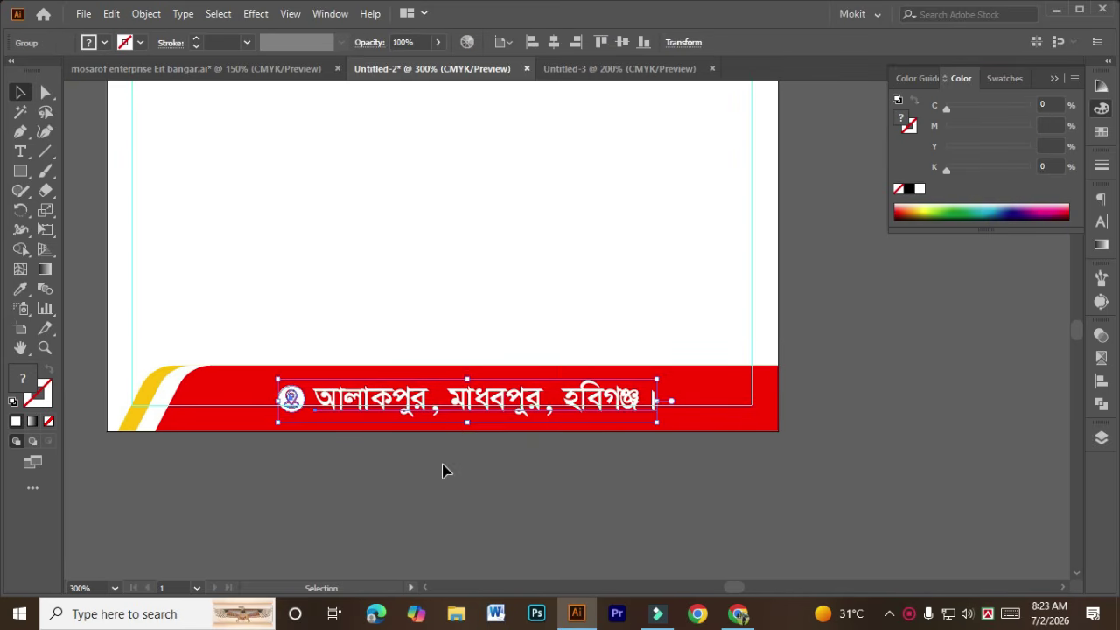
{"action": "key", "text": "ctrl+z"}
{"action": "left_click", "coordinate": [478, 506]}
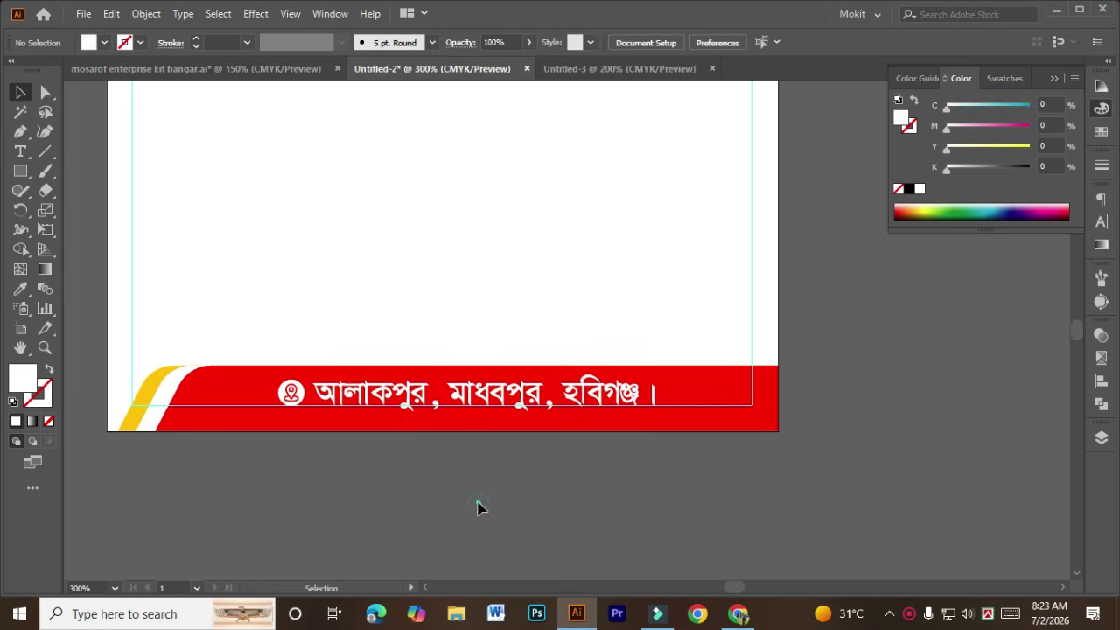
Move the proprietor's name, phone numbers and phone icon onto the card's upper-right area, flush with the right margin guide
{"action": "key", "text": "ctrl+minus"}
{"action": "scroll", "coordinate": [464, 526], "scroll_direction": "up", "scroll_amount": 2}
{"action": "scroll", "coordinate": [455, 538], "scroll_direction": "left", "scroll_amount": 3}
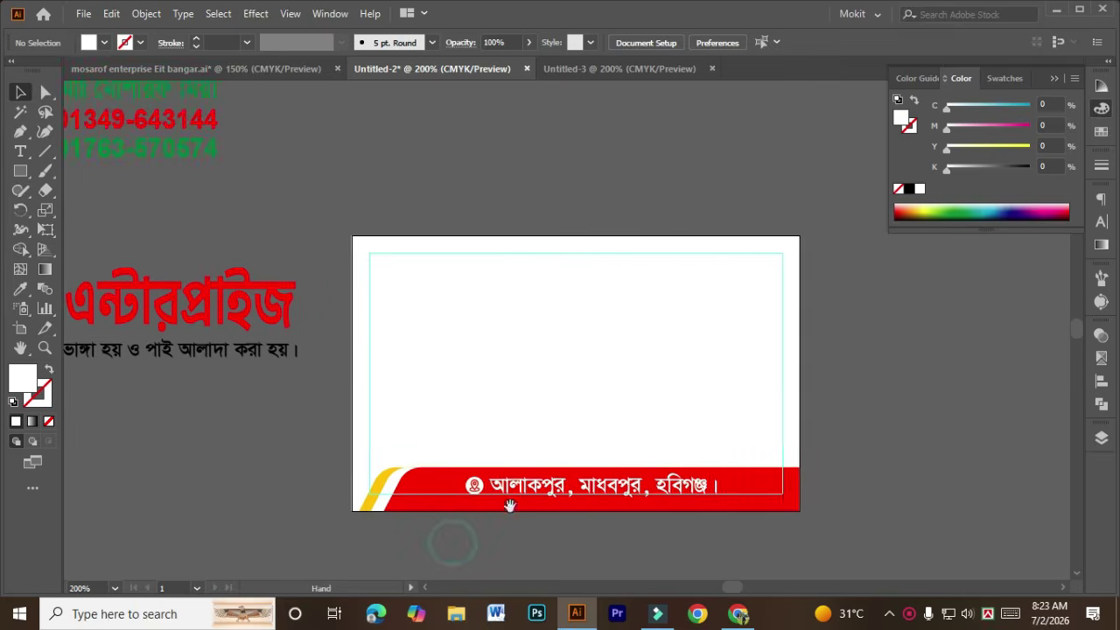
{"action": "scroll", "coordinate": [195, 233], "scroll_direction": "up", "scroll_amount": 5}
{"action": "left_click_drag", "start_coordinate": [85, 238], "coordinate": [476, 342]}
{"action": "left_click_drag", "start_coordinate": [464, 345], "coordinate": [584, 350]}
{"action": "key", "text": "ctrl+plus"}
{"action": "scroll", "coordinate": [613, 262], "scroll_direction": "down", "scroll_amount": 2}
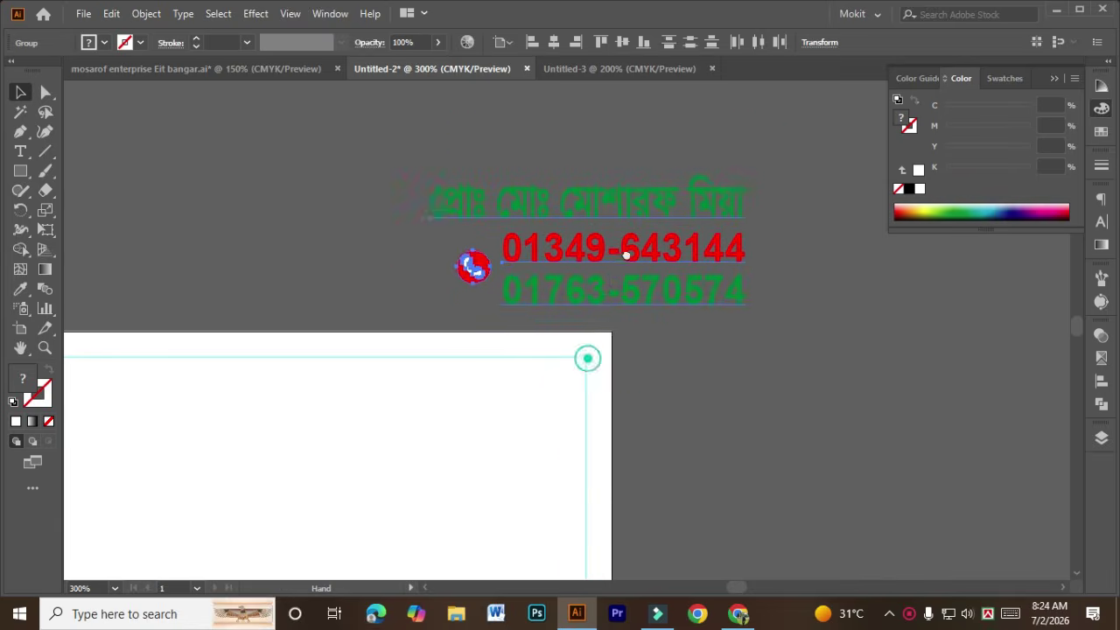
{"action": "scroll", "coordinate": [613, 263], "scroll_direction": "left", "scroll_amount": 1}
{"action": "left_click_drag", "start_coordinate": [676, 210], "coordinate": [519, 392]}
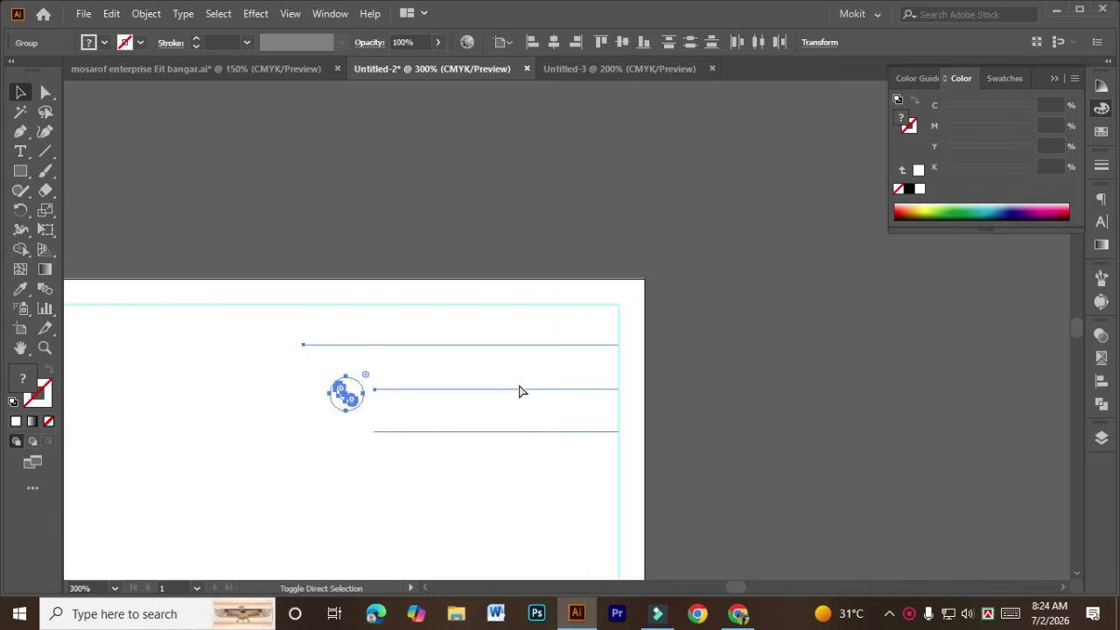
{"action": "left_click", "coordinate": [740, 429]}
Group the contact lines with their phone icon and test a slightly lower position for the block
{"action": "scroll", "coordinate": [670, 435], "scroll_direction": "down", "scroll_amount": 3}
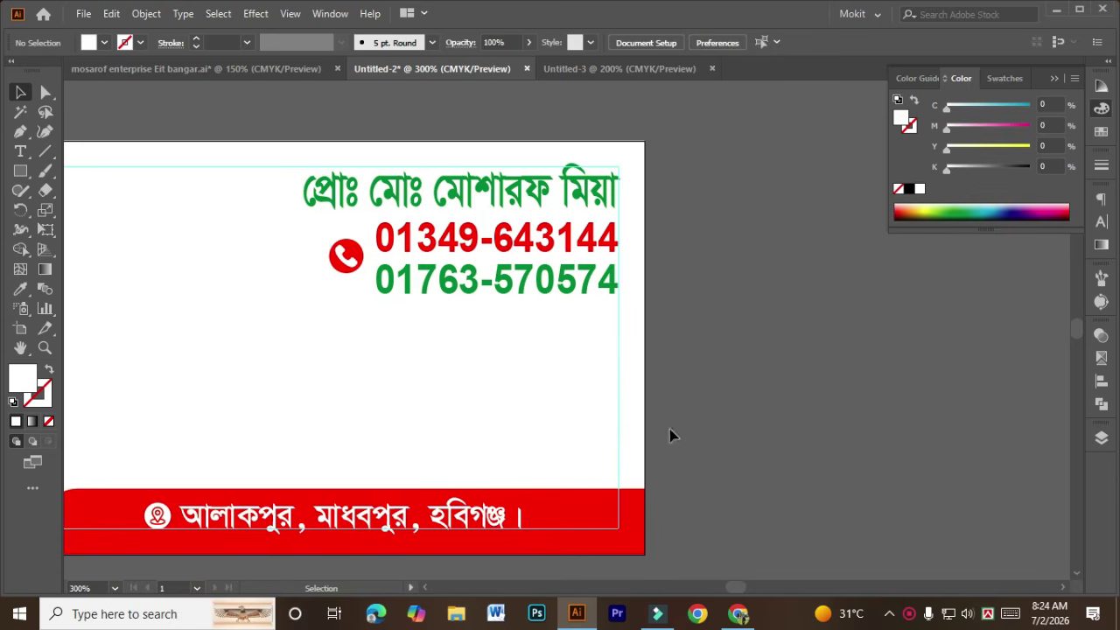
{"action": "left_click", "coordinate": [730, 377]}
{"action": "left_click_drag", "start_coordinate": [517, 350], "coordinate": [310, 191]}
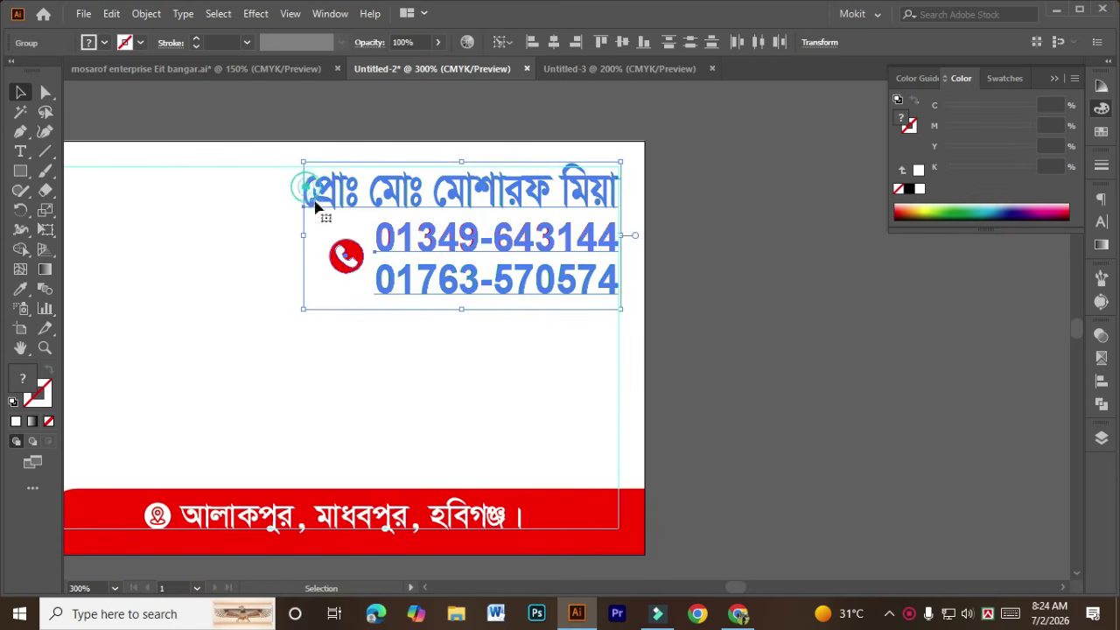
{"action": "left_click", "coordinate": [550, 366]}
{"action": "left_click_drag", "start_coordinate": [613, 358], "coordinate": [220, 201]}
{"action": "left_click", "coordinate": [498, 402]}
{"action": "left_click", "coordinate": [500, 295]}
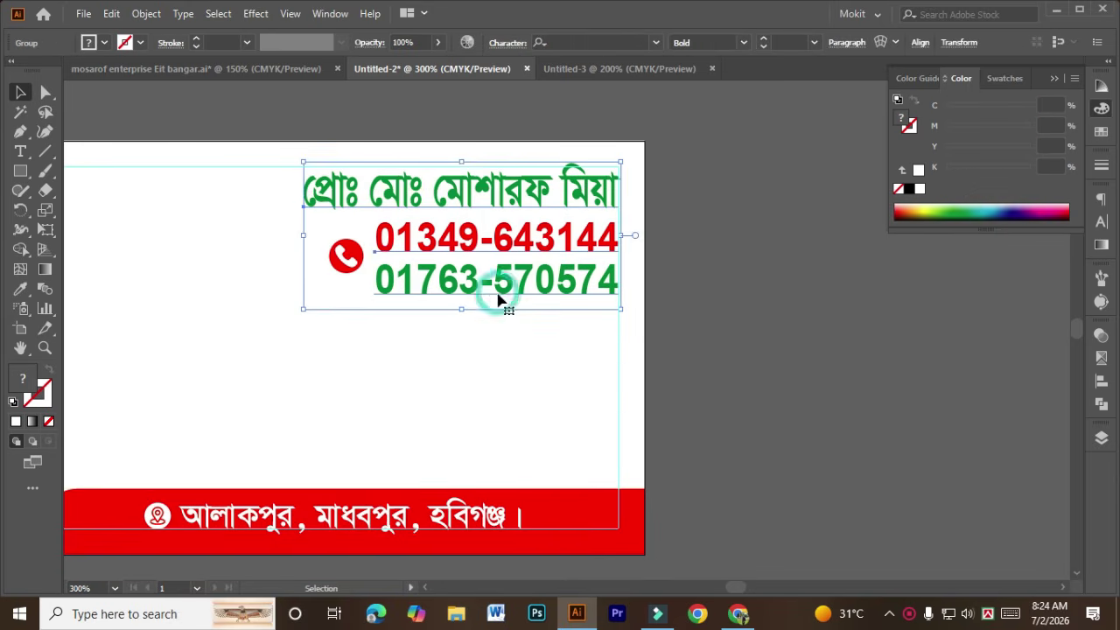
{"action": "left_click", "coordinate": [500, 364]}
{"action": "left_click", "coordinate": [333, 245]}
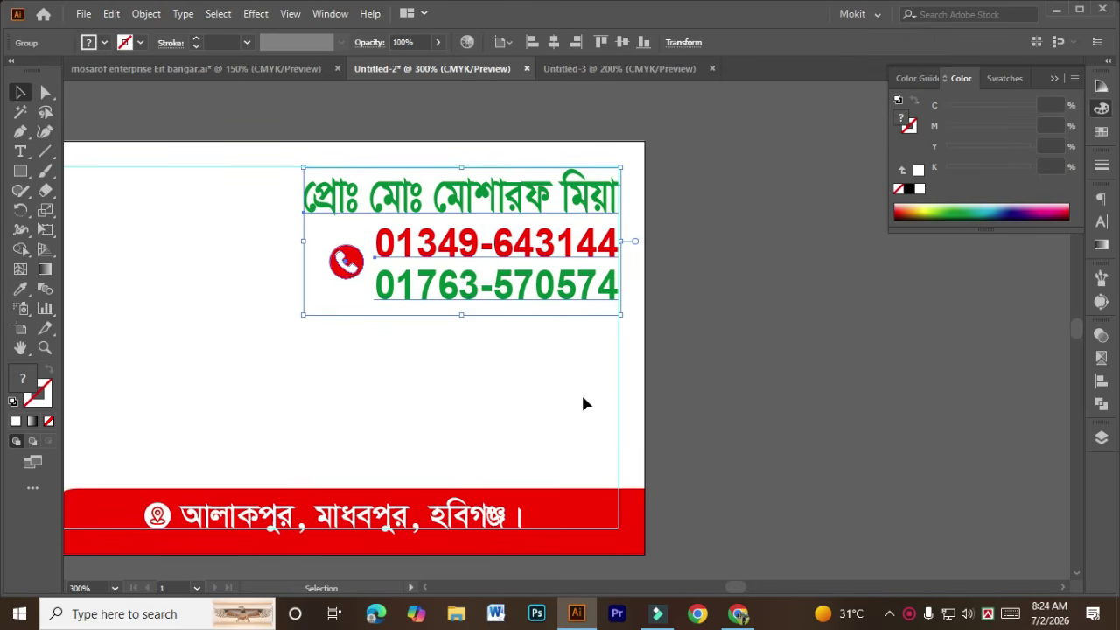
{"action": "left_click", "coordinate": [724, 399]}
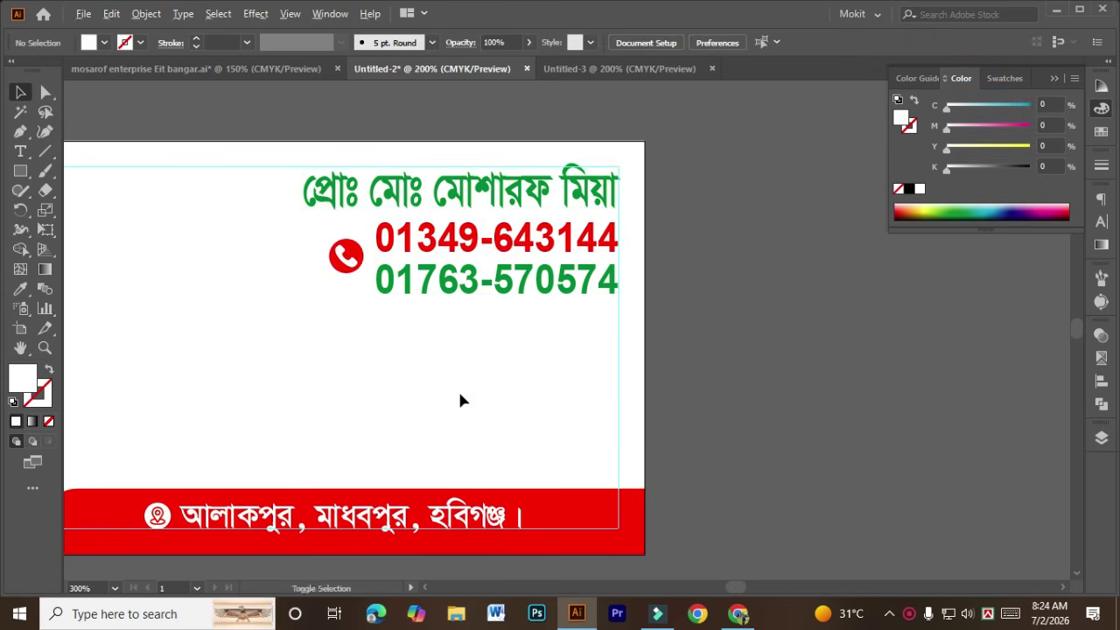
Move the large red enterprise name onto the card, between the contact block and the footer band
{"action": "scroll", "coordinate": [458, 389], "scroll_direction": "down", "scroll_amount": 1}
{"action": "scroll", "coordinate": [387, 350], "scroll_direction": "left", "scroll_amount": 5}
{"action": "left_click", "coordinate": [232, 306]}
{"action": "left_click_drag", "start_coordinate": [162, 298], "coordinate": [651, 386]}
{"action": "key", "text": "space"}
{"action": "left_click_drag", "start_coordinate": [824, 396], "coordinate": [750, 396]}
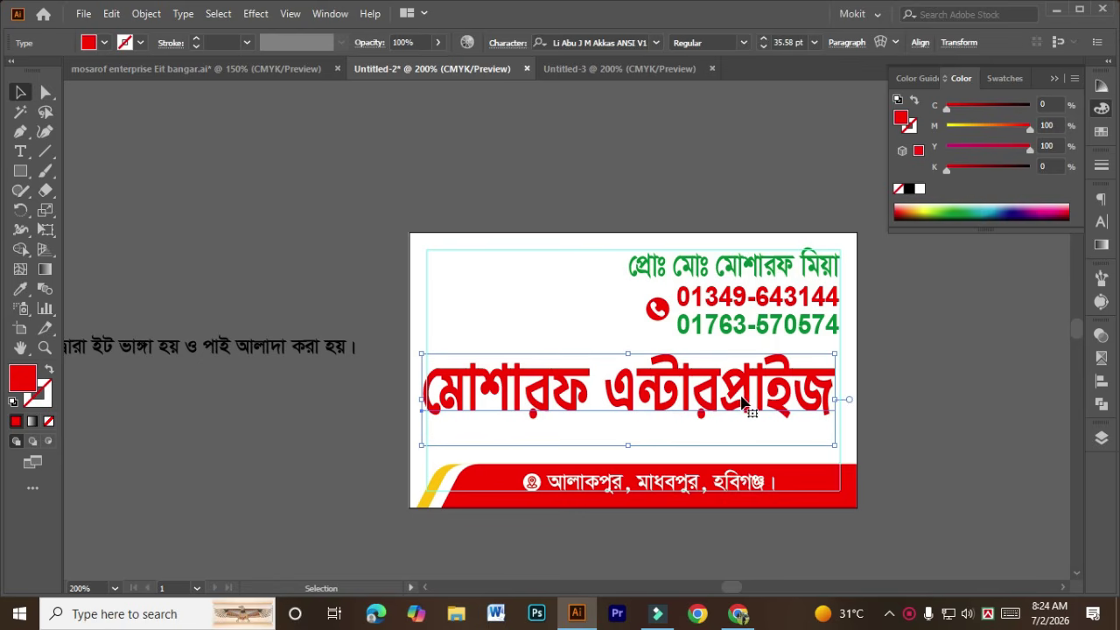
Check the enterprise name's font, then switch to Chrome and look through the Abu J M Akkas font page on lipighor.com
{"action": "left_click", "coordinate": [593, 42]}
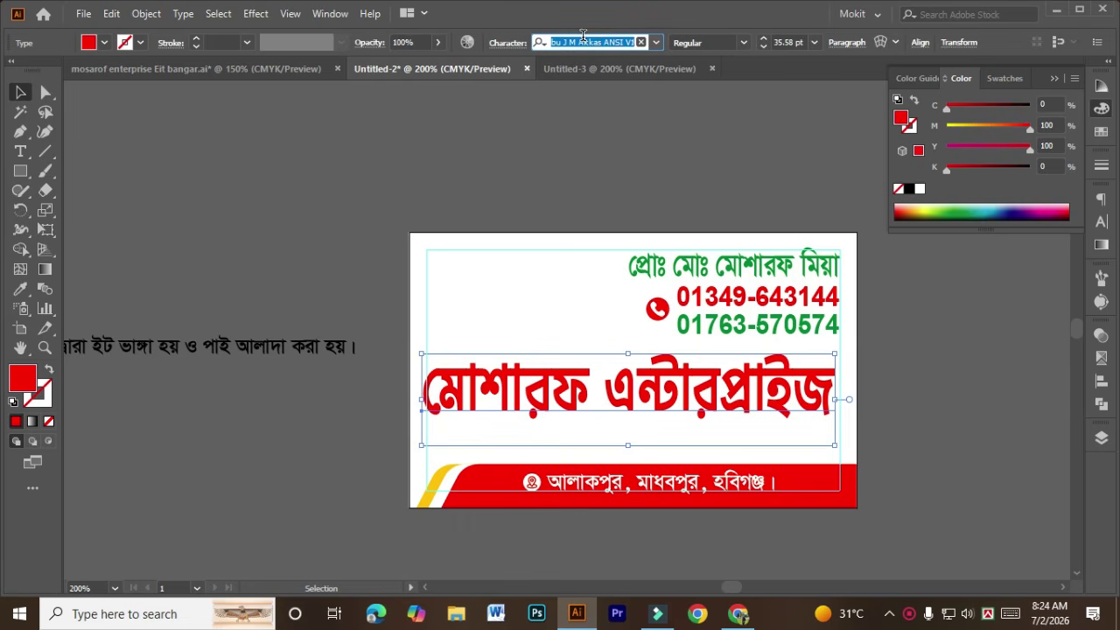
{"action": "left_click", "coordinate": [748, 612]}
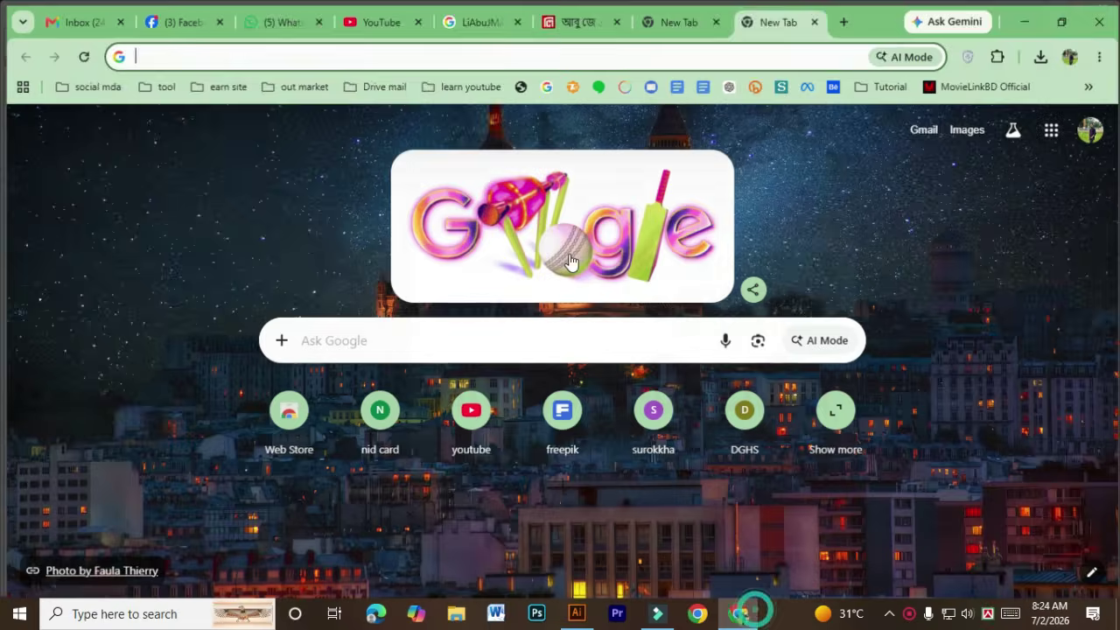
{"action": "left_click", "coordinate": [565, 20]}
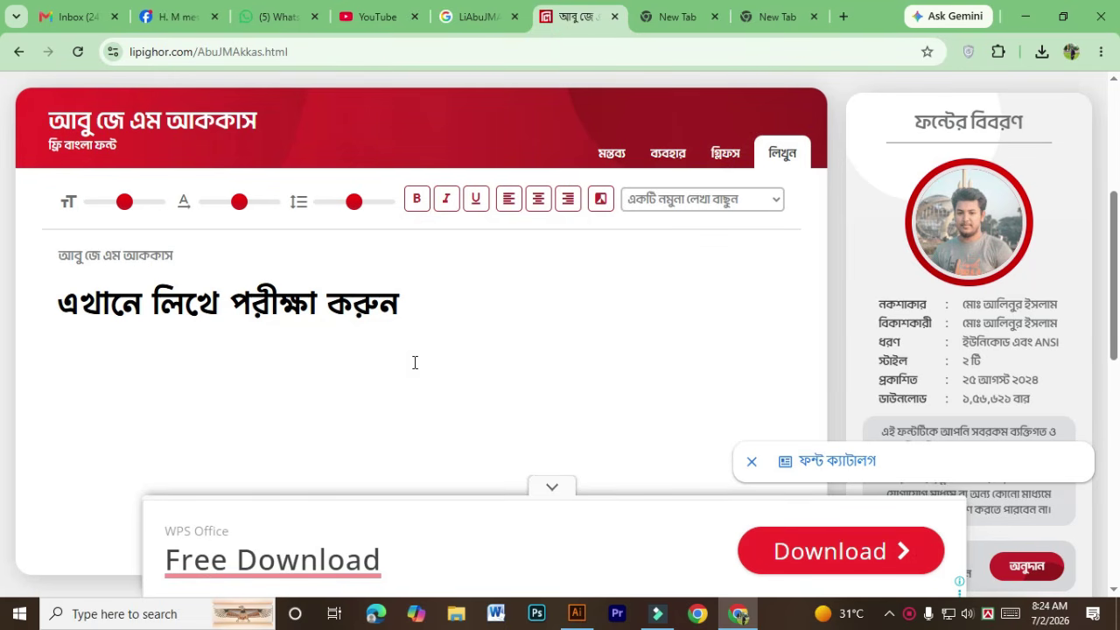
{"action": "scroll", "coordinate": [415, 363], "scroll_direction": "down", "scroll_amount": 10}
{"action": "scroll", "coordinate": [362, 408], "scroll_direction": "up", "scroll_amount": 9}
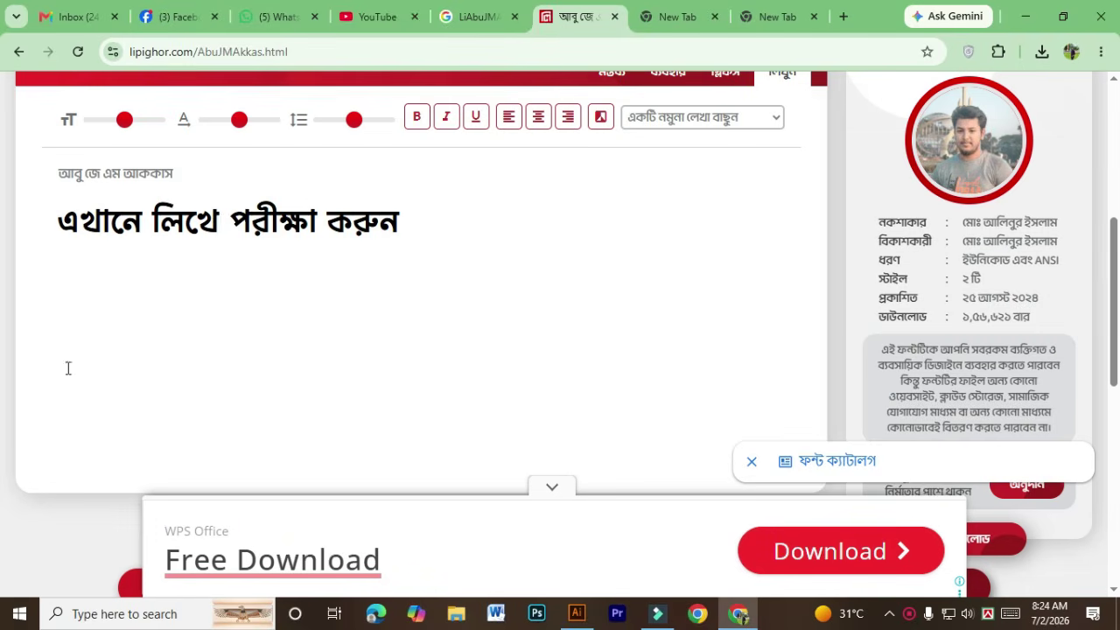
Return to Illustrator and check the font of the large enterprise name
{"action": "left_click", "coordinate": [1025, 16]}
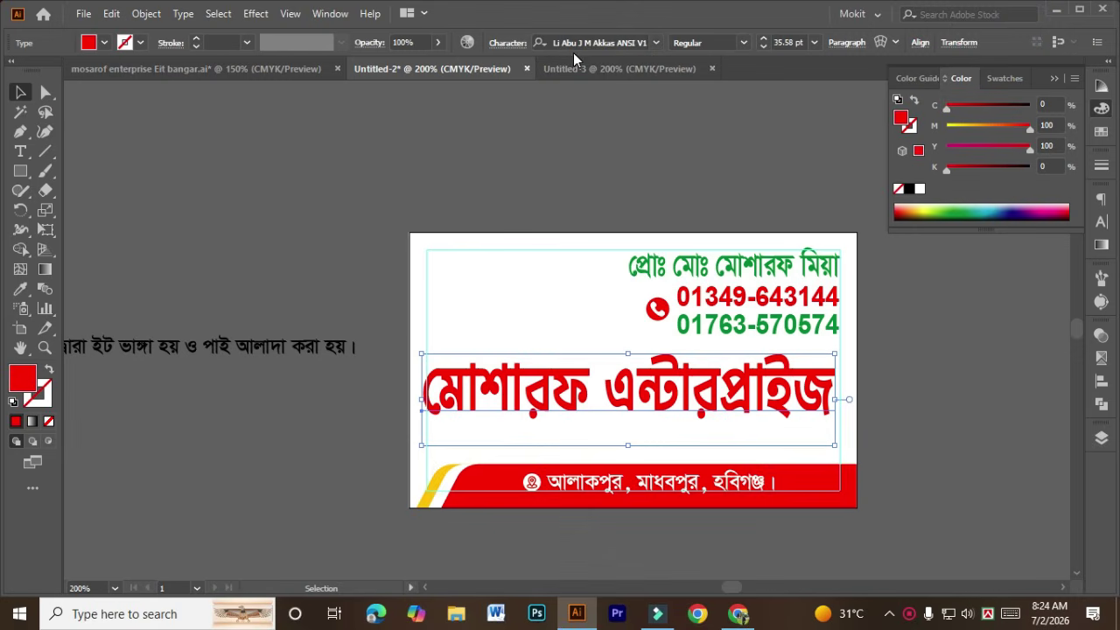
{"action": "left_click", "coordinate": [585, 42]}
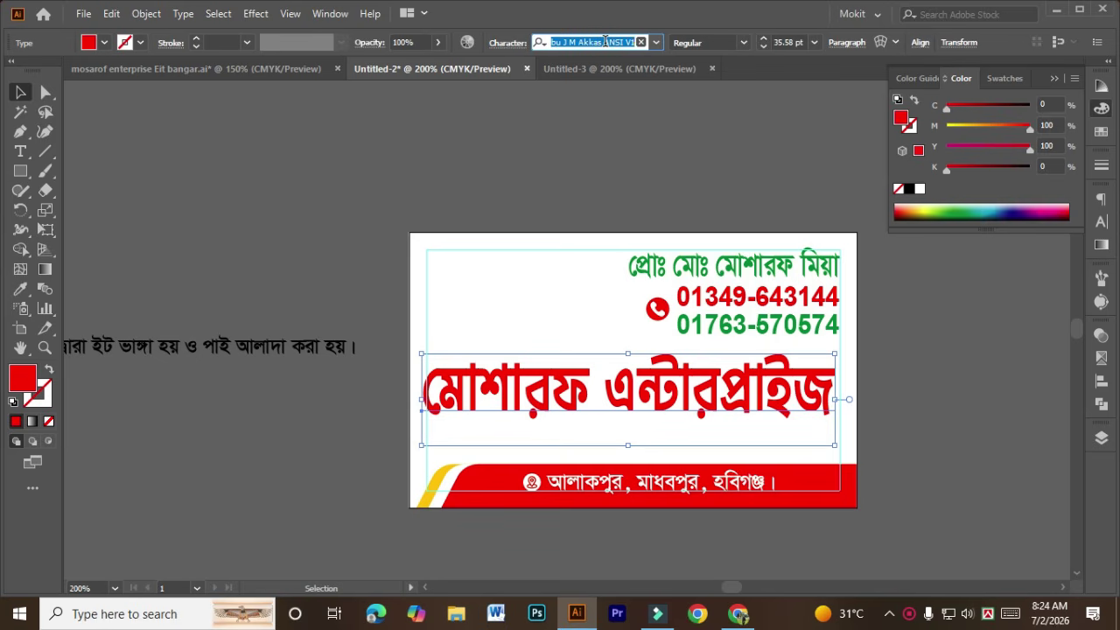
{"action": "left_click", "coordinate": [607, 200]}
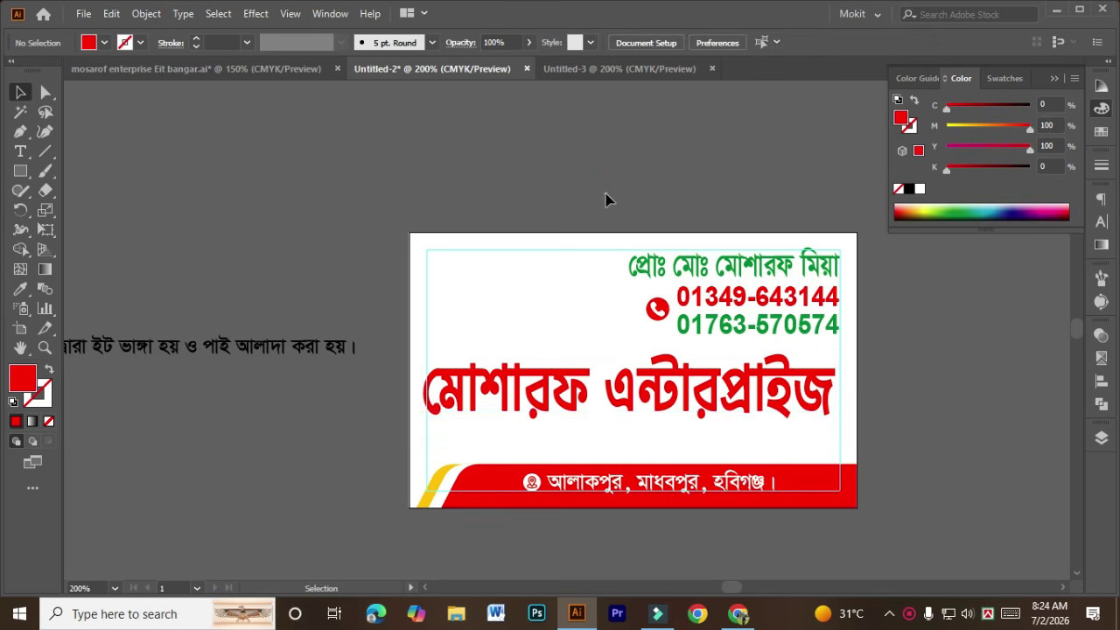
Nudge the enterprise name slightly up and widen or narrow its ends to fit between the left and right margin guides
{"action": "left_click", "coordinate": [649, 393]}
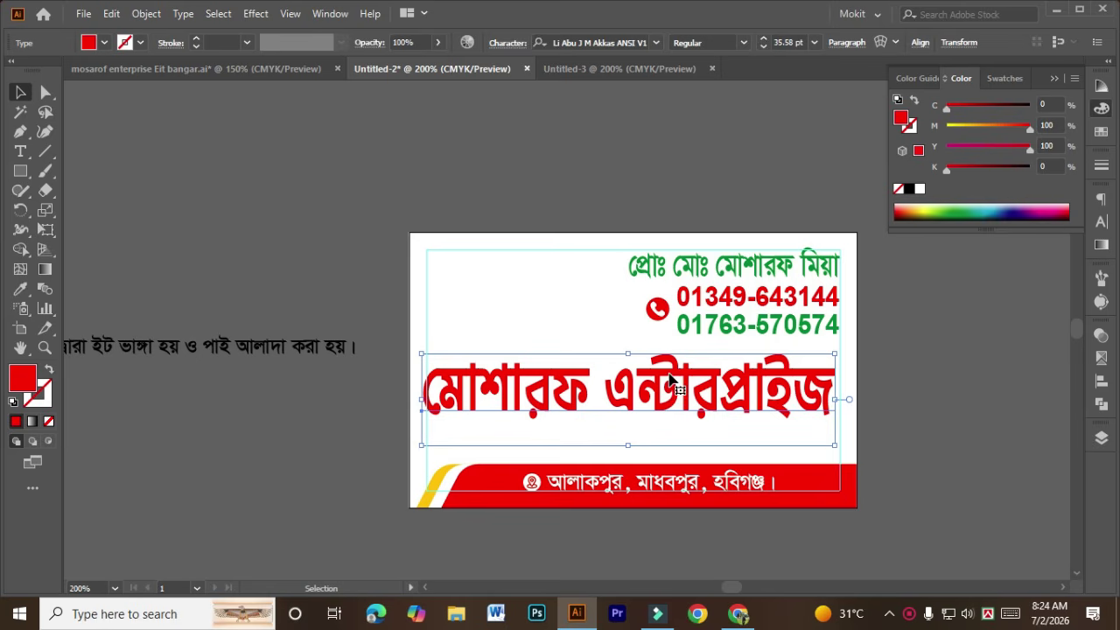
{"action": "key", "text": "Up"}
{"action": "key", "text": "Up"}
{"action": "key", "text": "Up"}
{"action": "key", "text": "Up"}
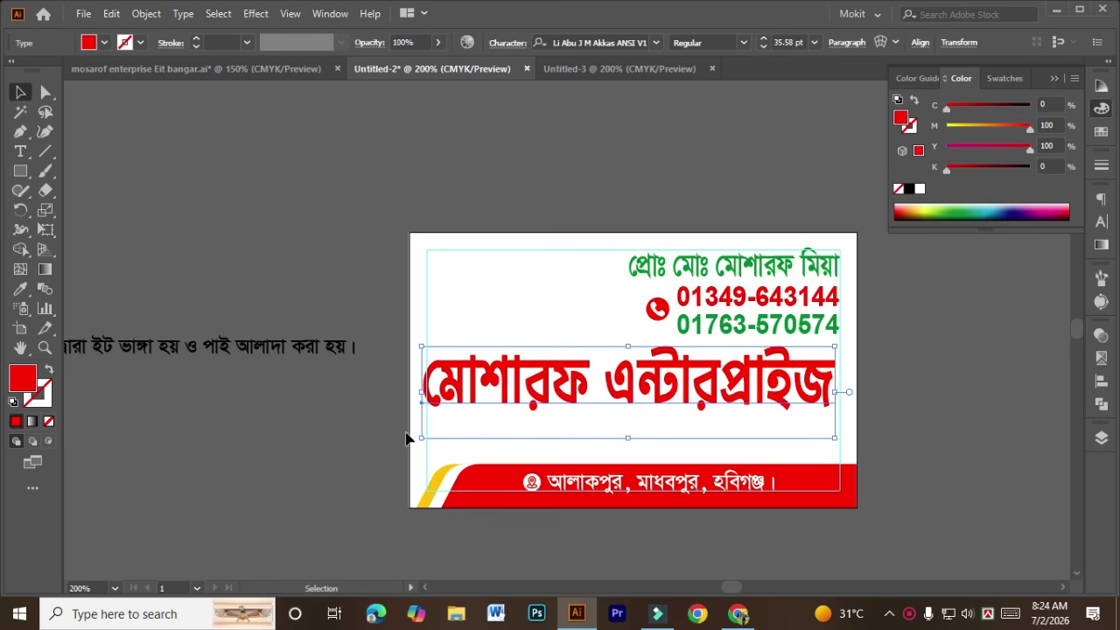
{"action": "left_click_drag", "start_coordinate": [418, 397], "coordinate": [421, 396]}
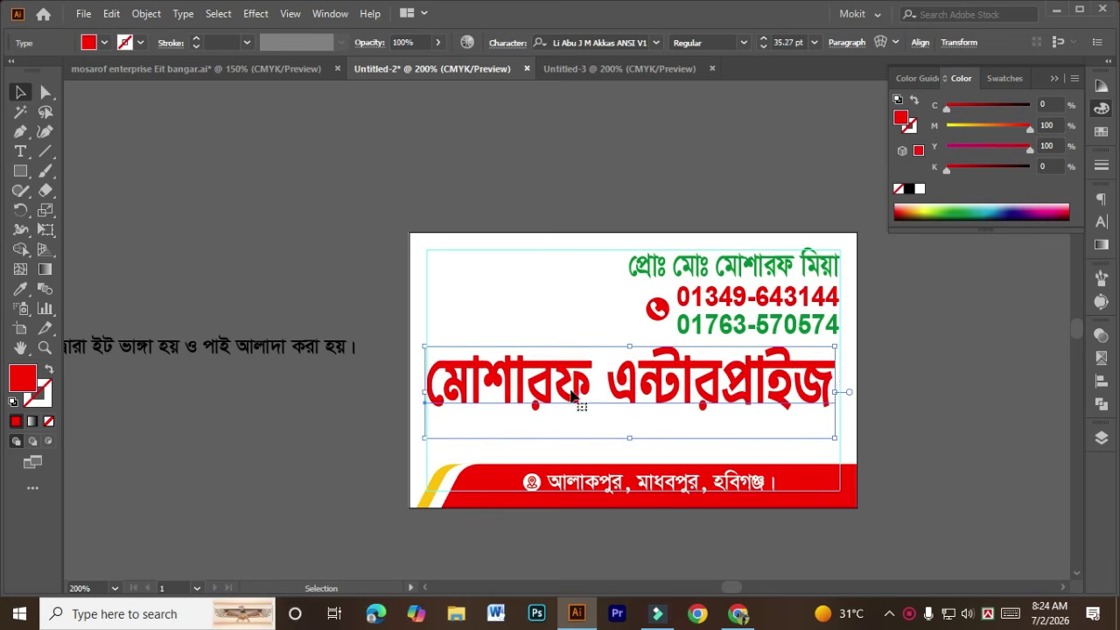
{"action": "left_click_drag", "start_coordinate": [839, 393], "coordinate": [841, 392]}
{"action": "left_click", "coordinate": [957, 423]}
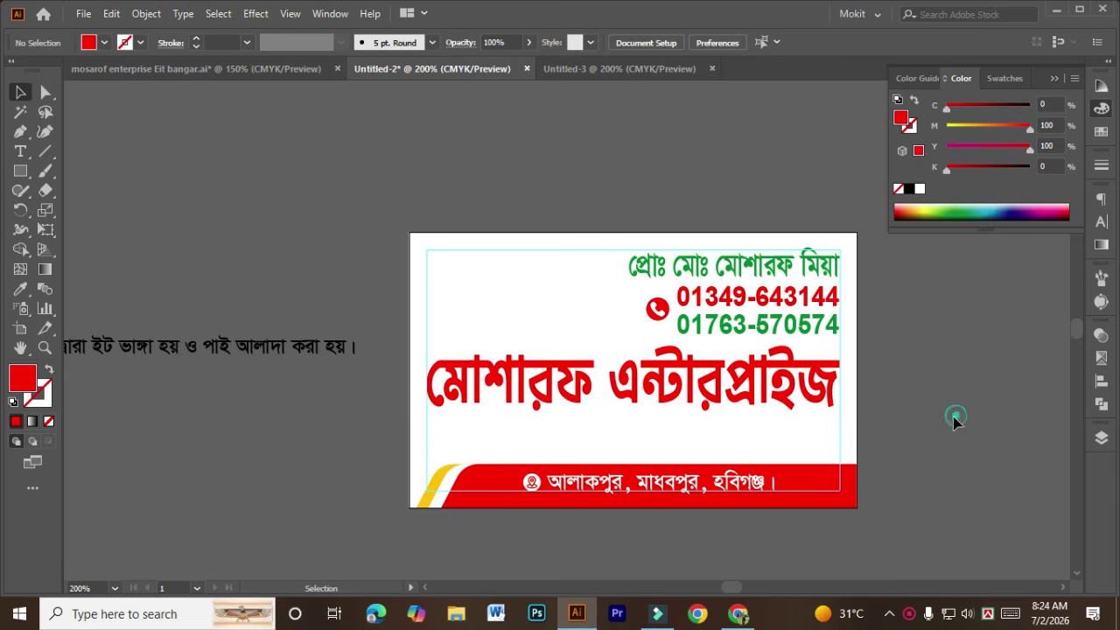
Try successive Li Alinur fonts on the enterprise name through Li Alinur Rangpur ANSI V1, and scale it down towards the right margin guide
{"action": "left_click", "coordinate": [674, 407]}
{"action": "left_click", "coordinate": [621, 42]}
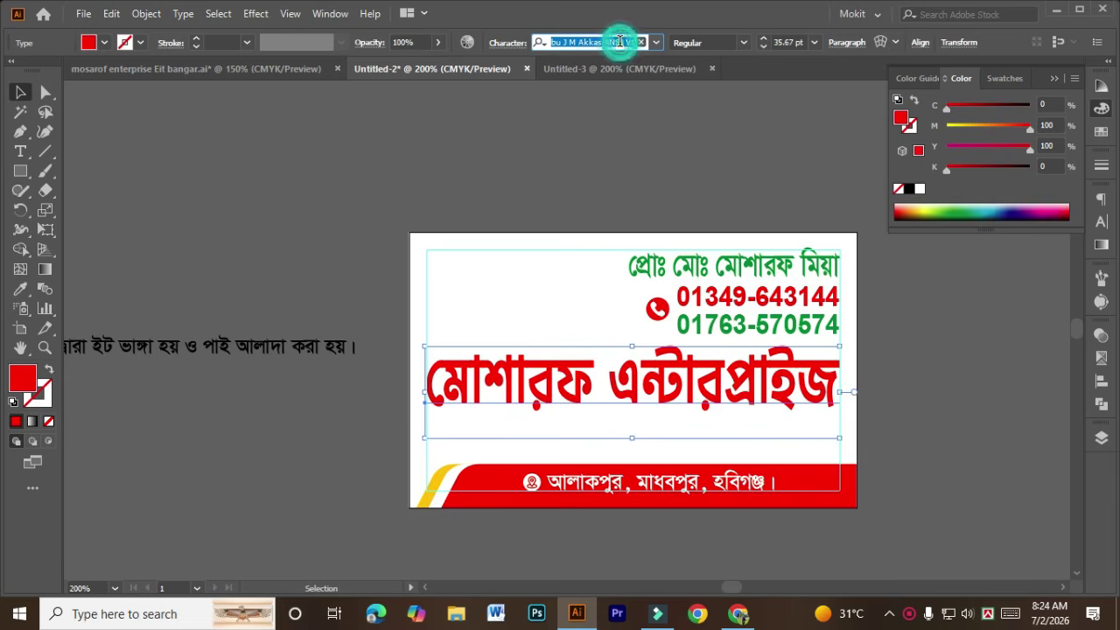
{"action": "key", "text": "Down"}
{"action": "key", "text": "Down"}
{"action": "key", "text": "Down"}
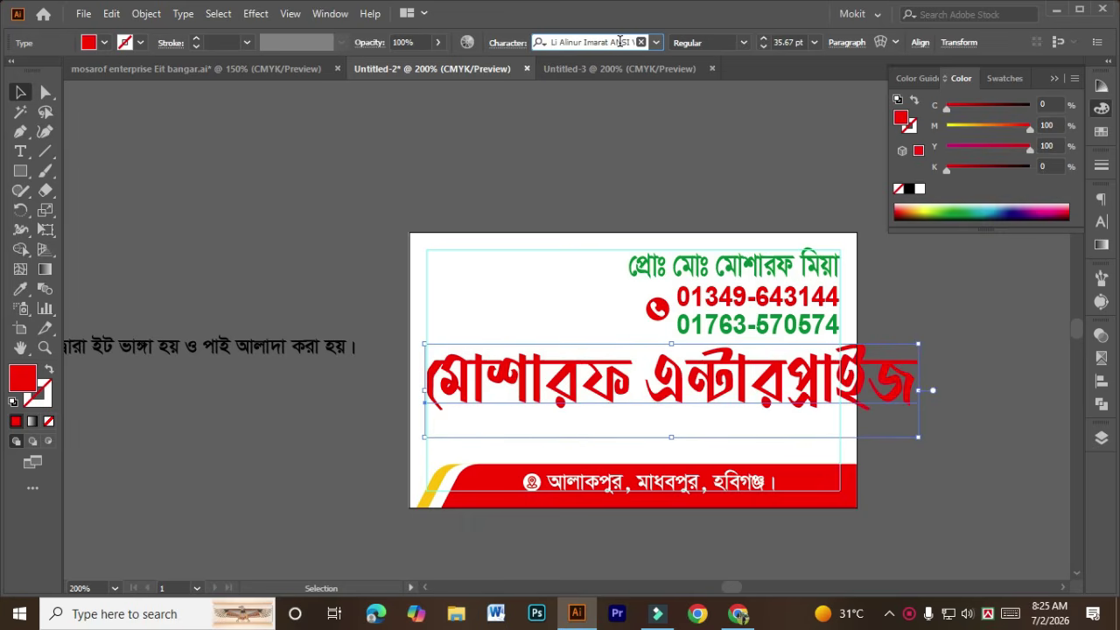
{"action": "key", "text": "Down"}
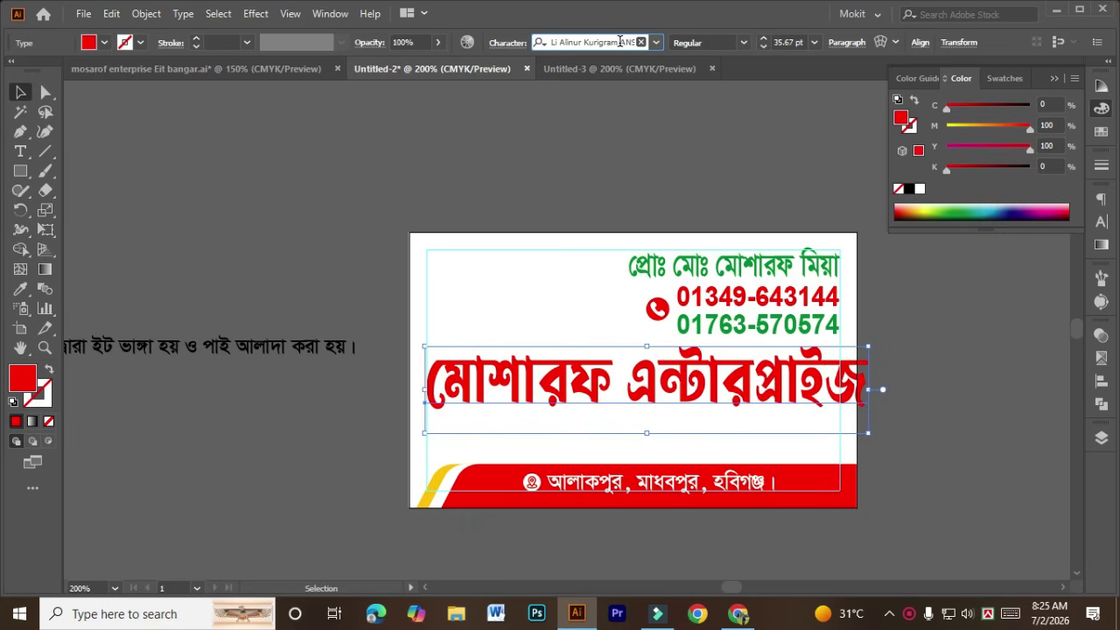
{"action": "key", "text": "Down"}
{"action": "key", "text": "Down"}
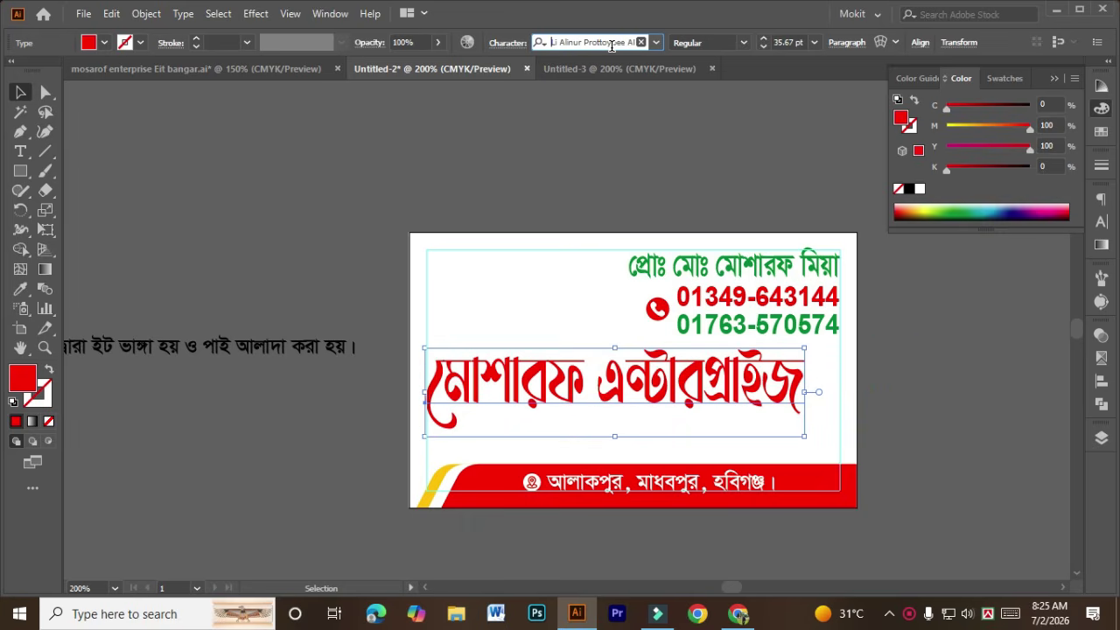
{"action": "key", "text": "Down"}
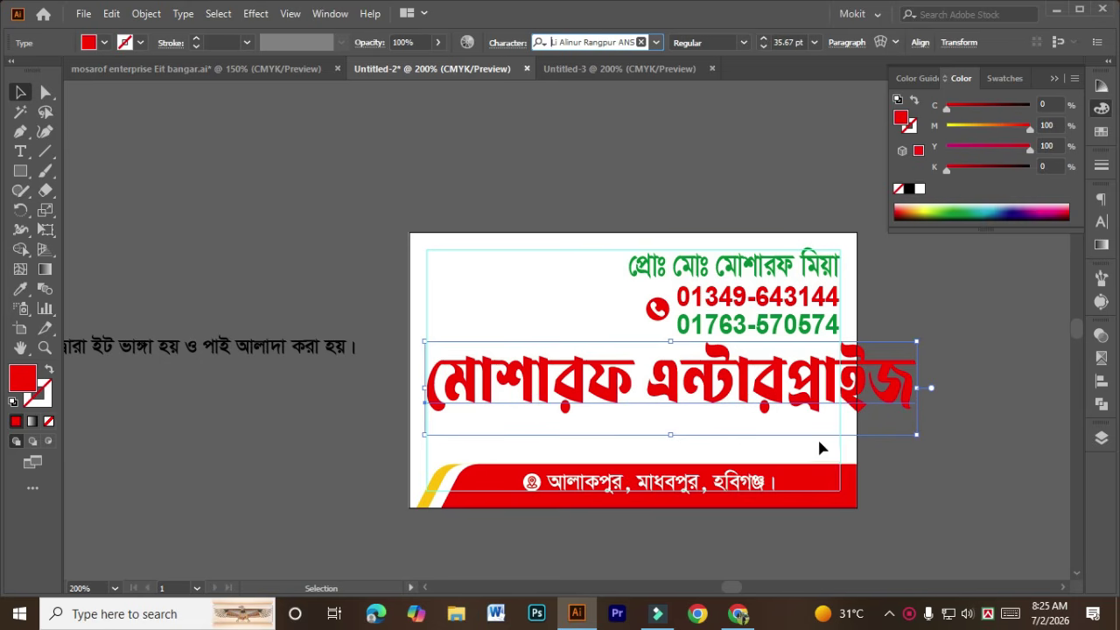
{"action": "left_click_drag", "start_coordinate": [918, 392], "coordinate": [843, 389]}
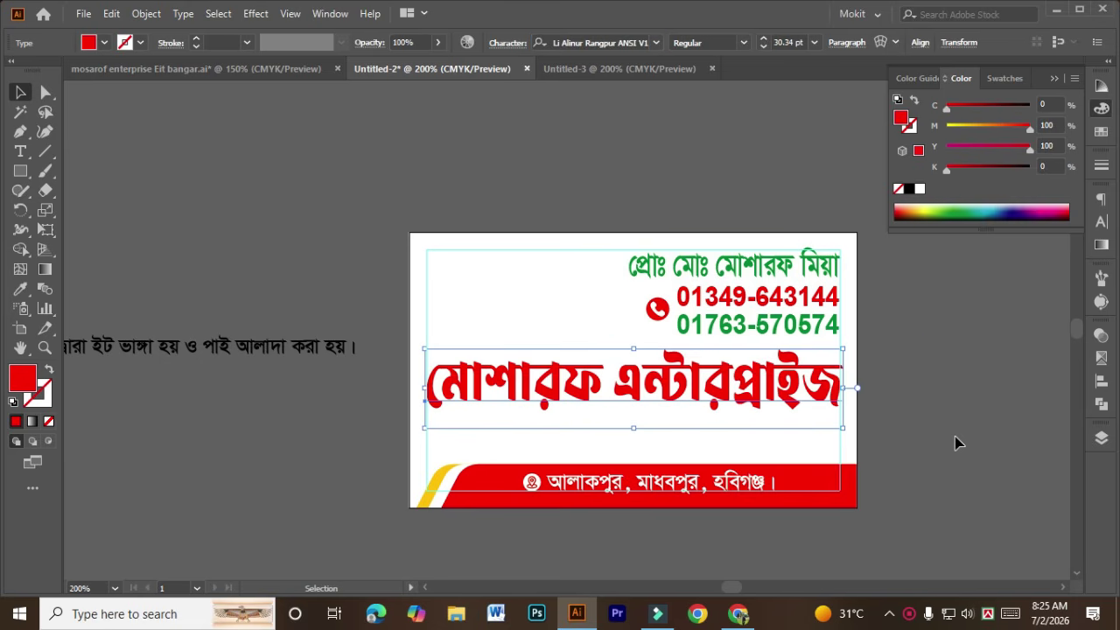
Undo the resizing and font trials on the enterprise name back to Li Abu J M Akkas ANSI V1
{"action": "key", "text": "ctrl+z"}
{"action": "key", "text": "ctrl+z"}
{"action": "key", "text": "ctrl+z"}
{"action": "key", "text": "ctrl+z"}
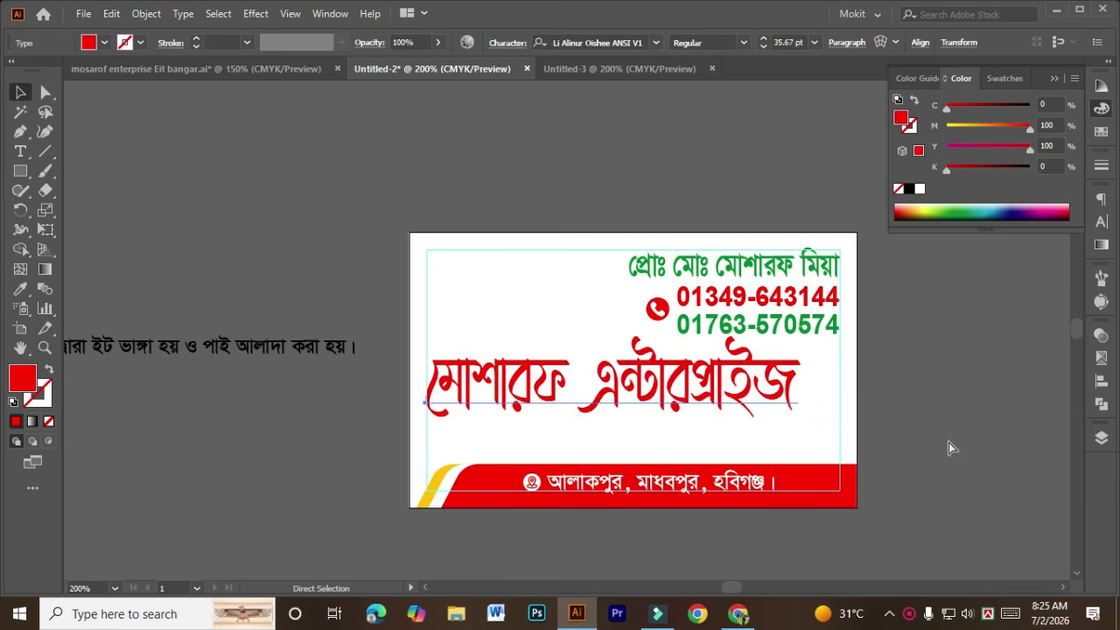
{"action": "key", "text": "ctrl+z"}
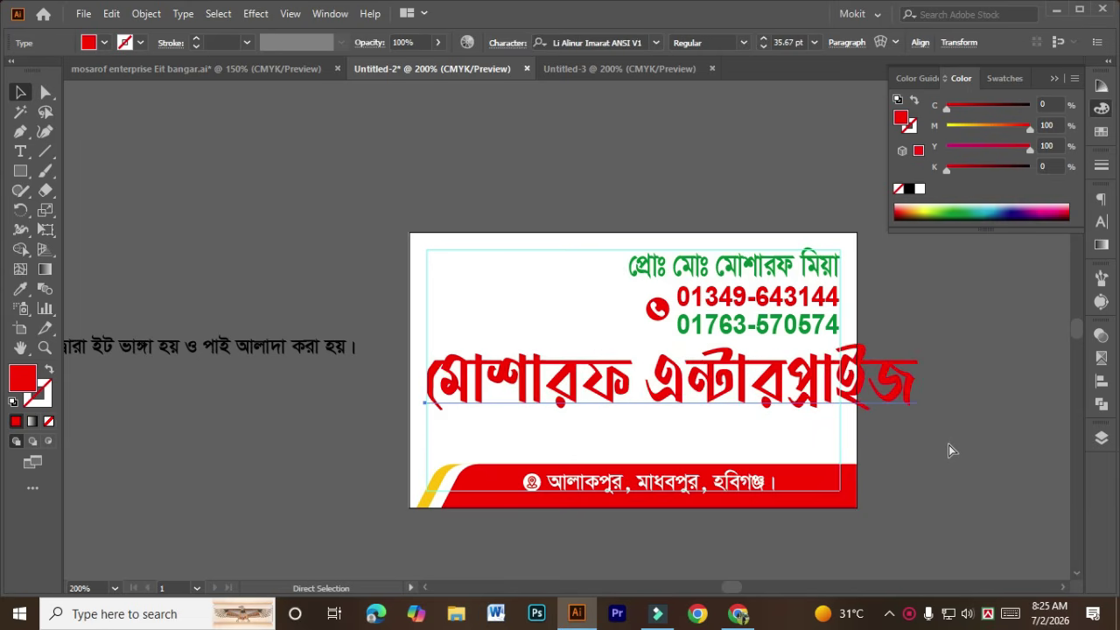
{"action": "key", "text": "ctrl+z"}
{"action": "key", "text": "ctrl+z"}
{"action": "key", "text": "ctrl+z"}
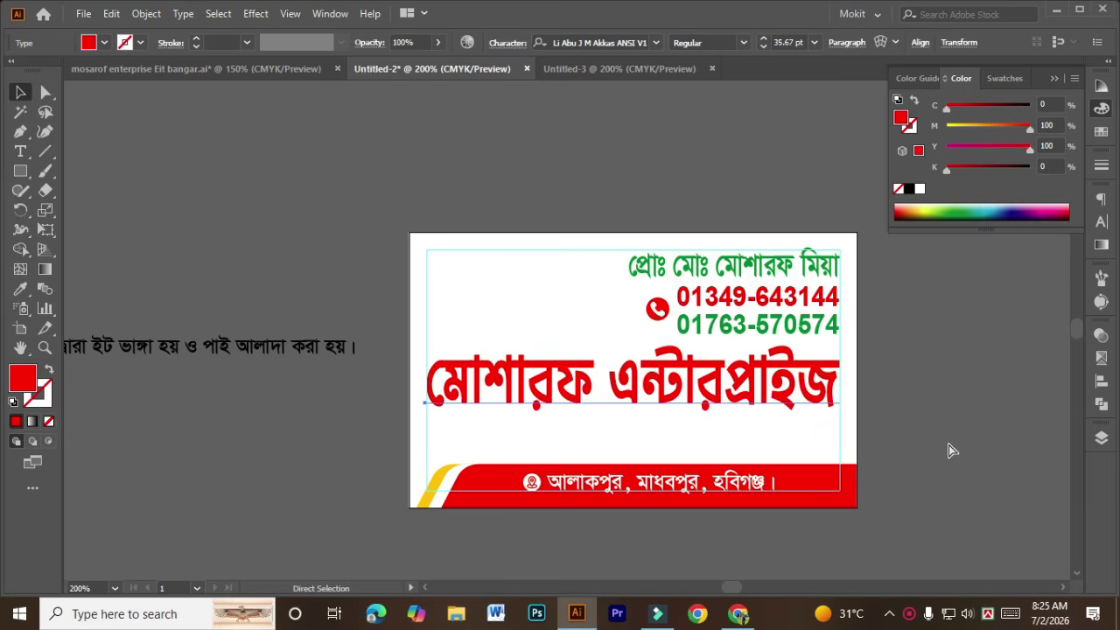
Stretch the enterprise name slightly taller downwards, to a font size of about 38.75 pt
{"action": "key", "text": "v"}
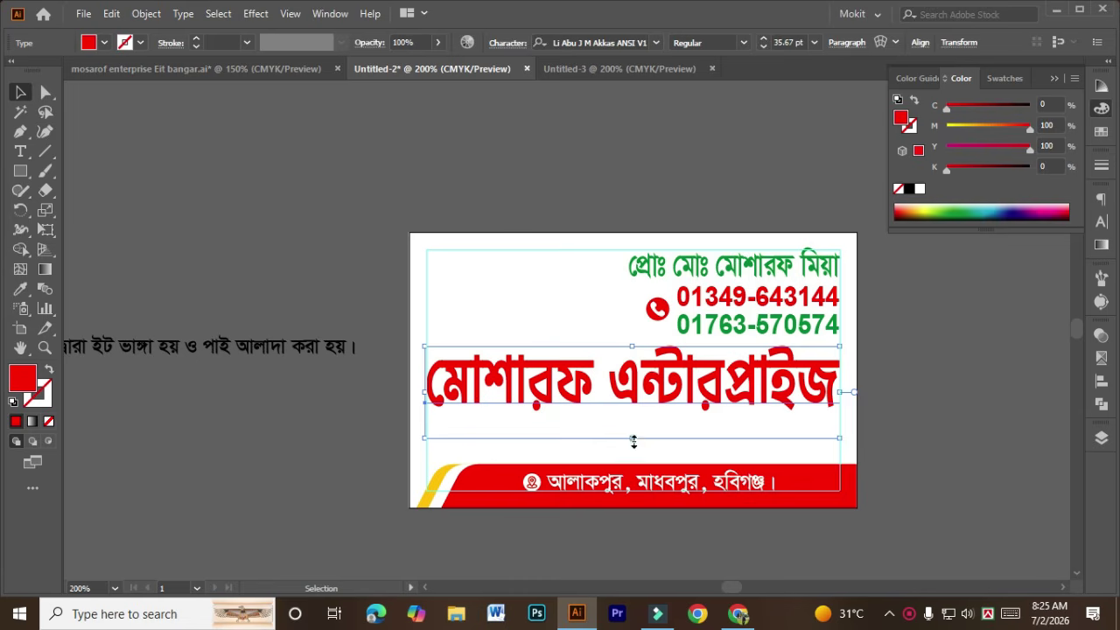
{"action": "left_click_drag", "start_coordinate": [634, 440], "coordinate": [632, 450]}
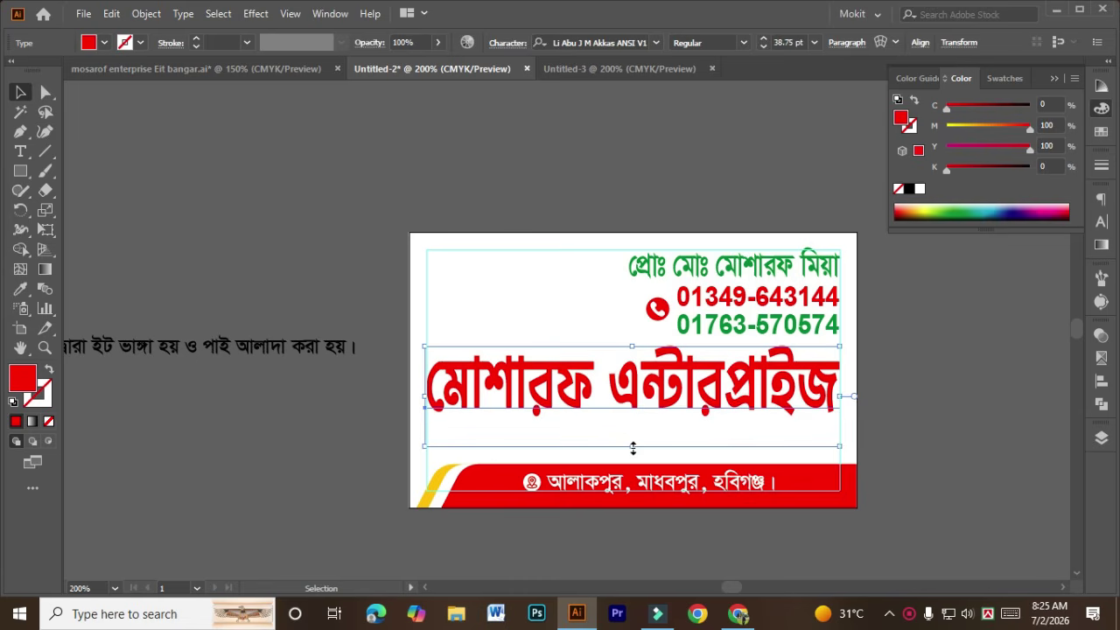
{"action": "left_click", "coordinate": [985, 450]}
Move the black brick-crushing service line onto the card, between the enterprise name and the red footer band
{"action": "left_click_drag", "start_coordinate": [337, 352], "coordinate": [649, 557]}
{"action": "scroll", "coordinate": [650, 558], "scroll_direction": "up", "scroll_amount": 1}
{"action": "scroll", "coordinate": [653, 537], "scroll_direction": "down", "scroll_amount": 1}
{"action": "scroll", "coordinate": [653, 538], "scroll_direction": "right", "scroll_amount": 3}
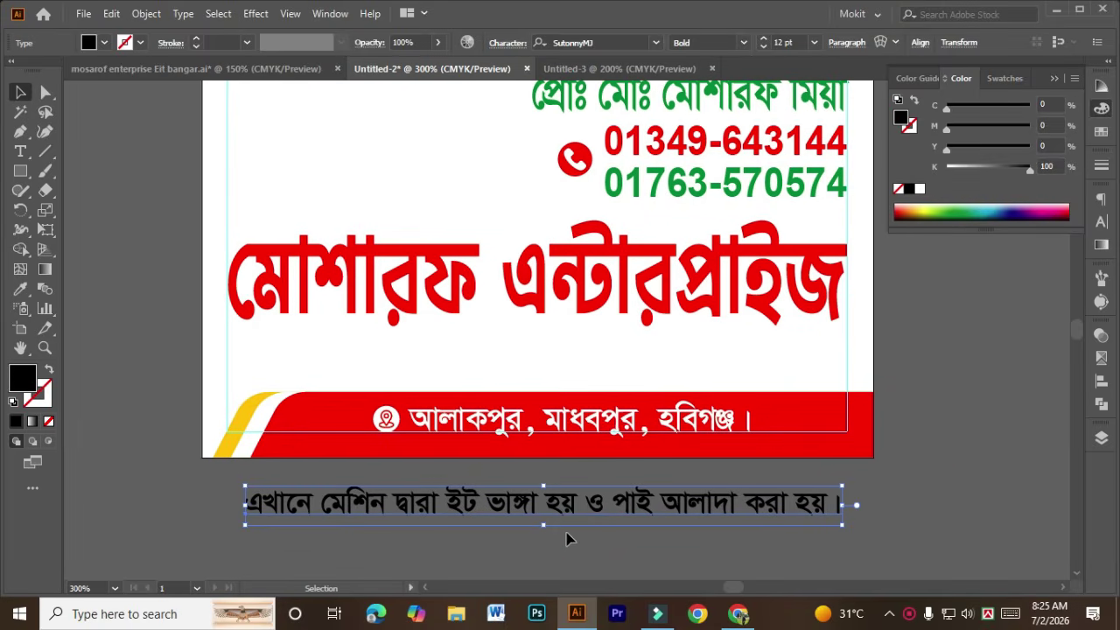
{"action": "left_click", "coordinate": [567, 535]}
{"action": "left_click_drag", "start_coordinate": [574, 505], "coordinate": [577, 359]}
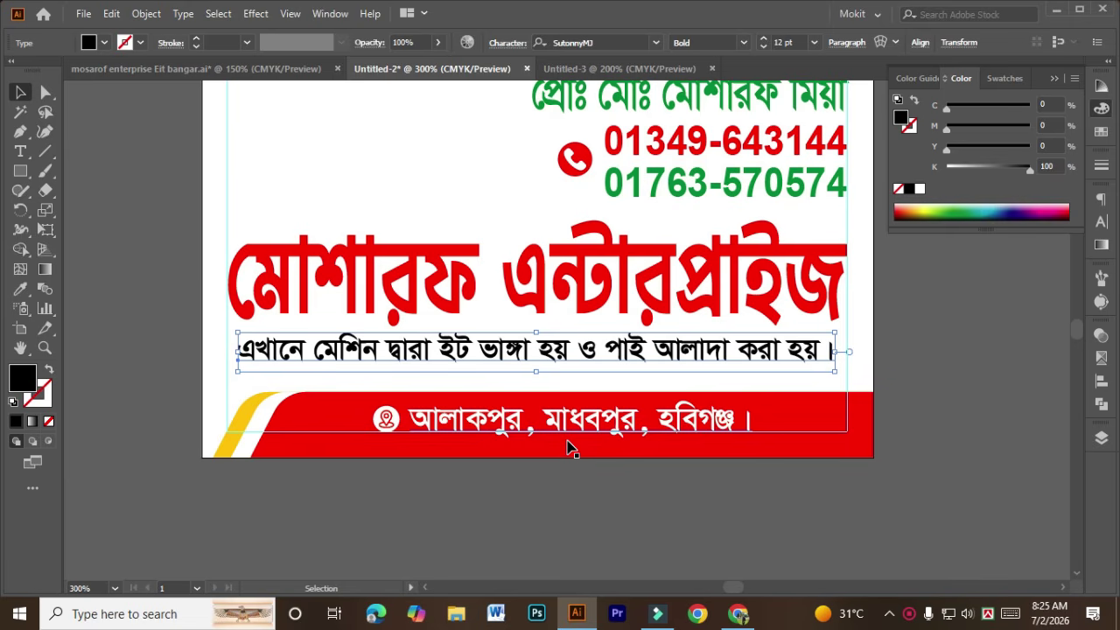
{"action": "left_click", "coordinate": [573, 515]}
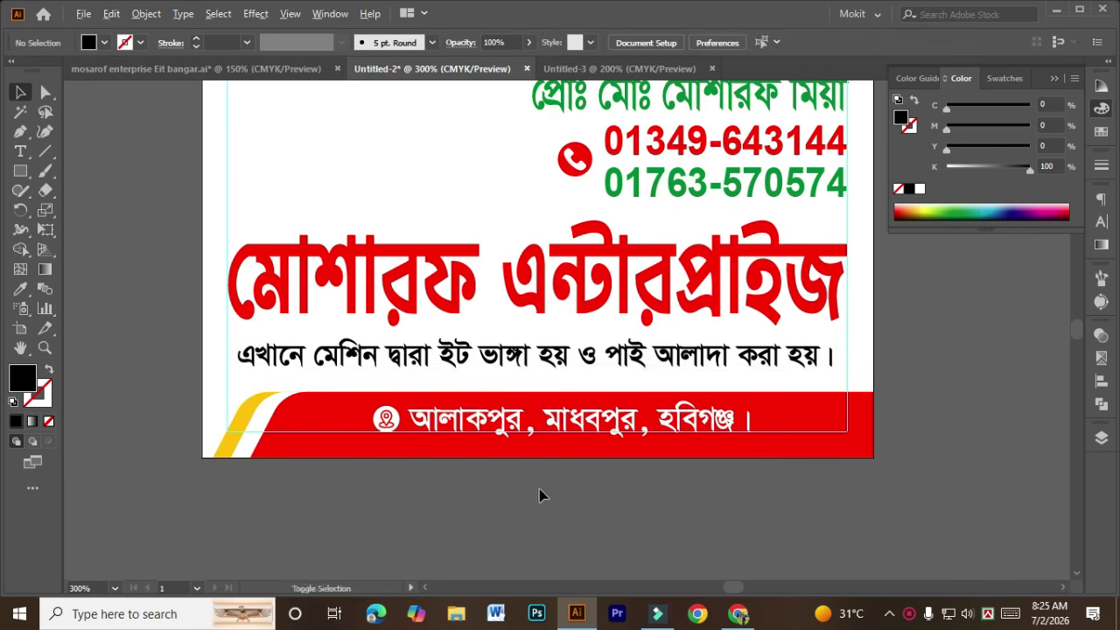
{"action": "scroll", "coordinate": [539, 495], "scroll_direction": "down", "scroll_amount": 1}
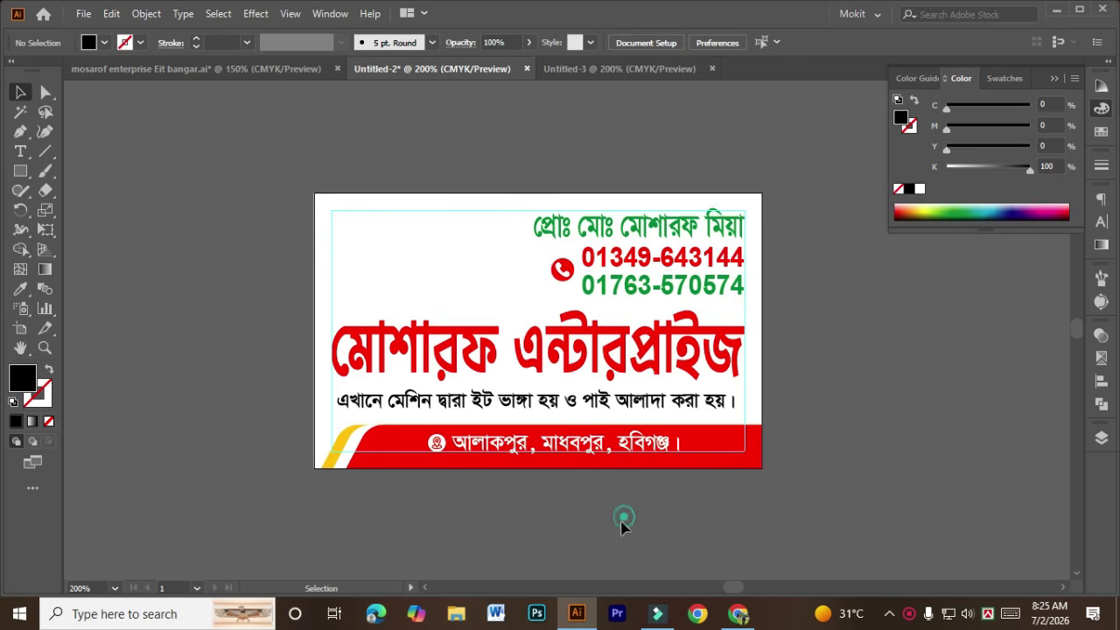
Select the footer's red, white and yellow shapes and group them
{"action": "left_click", "coordinate": [364, 462]}
{"action": "scroll", "coordinate": [346, 469], "scroll_direction": "up", "scroll_amount": 2}
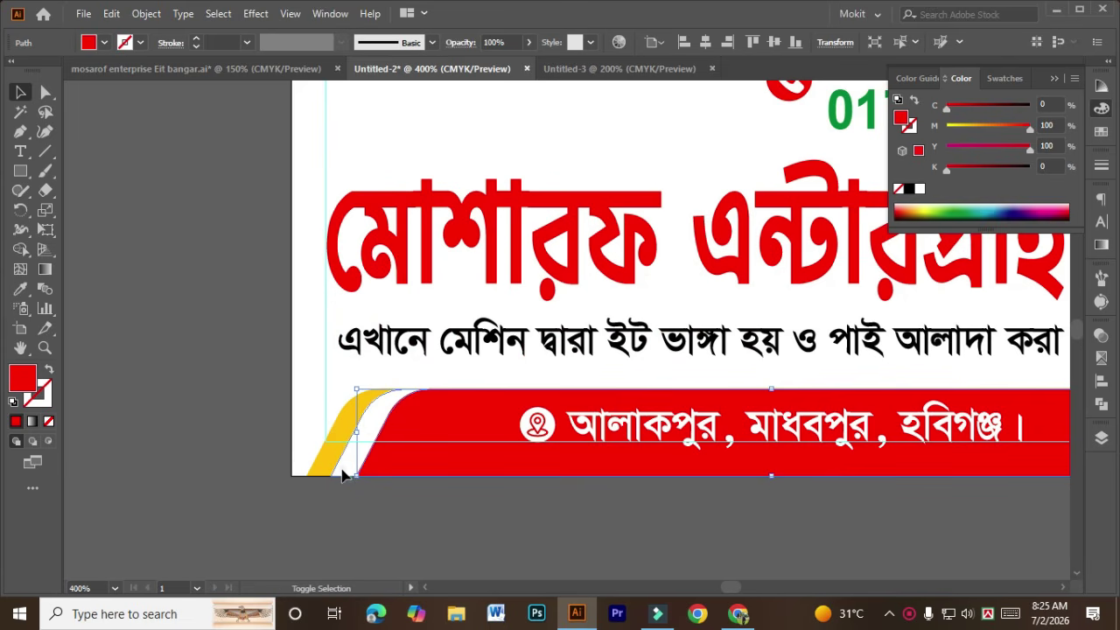
{"action": "left_click", "coordinate": [343, 475], "text": "shift"}
{"action": "left_click", "coordinate": [319, 477], "text": "shift"}
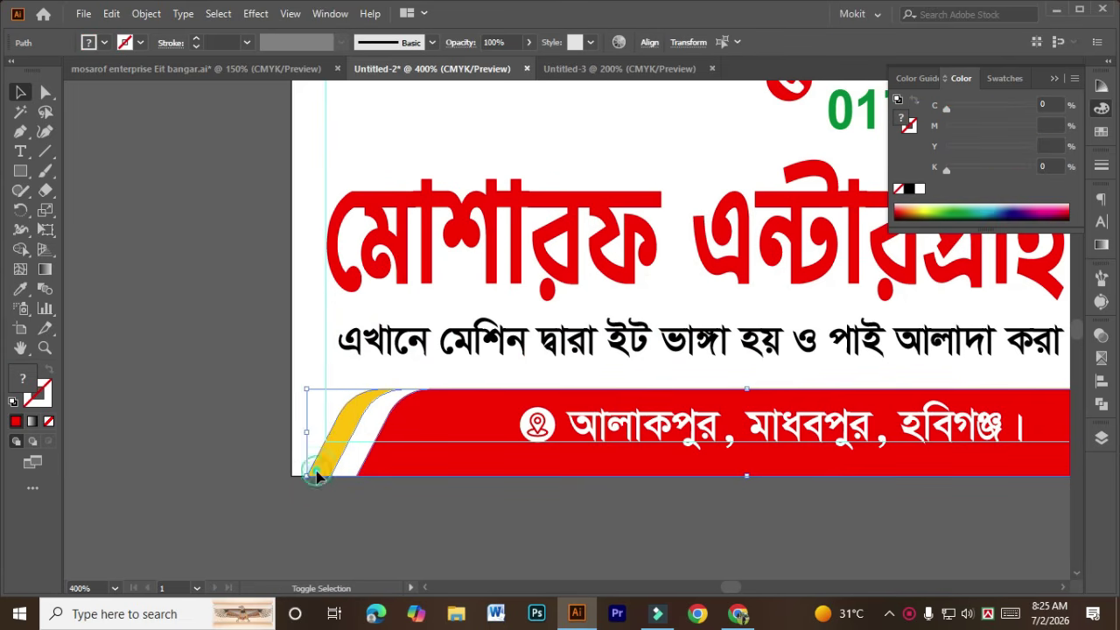
{"action": "key", "text": "a"}
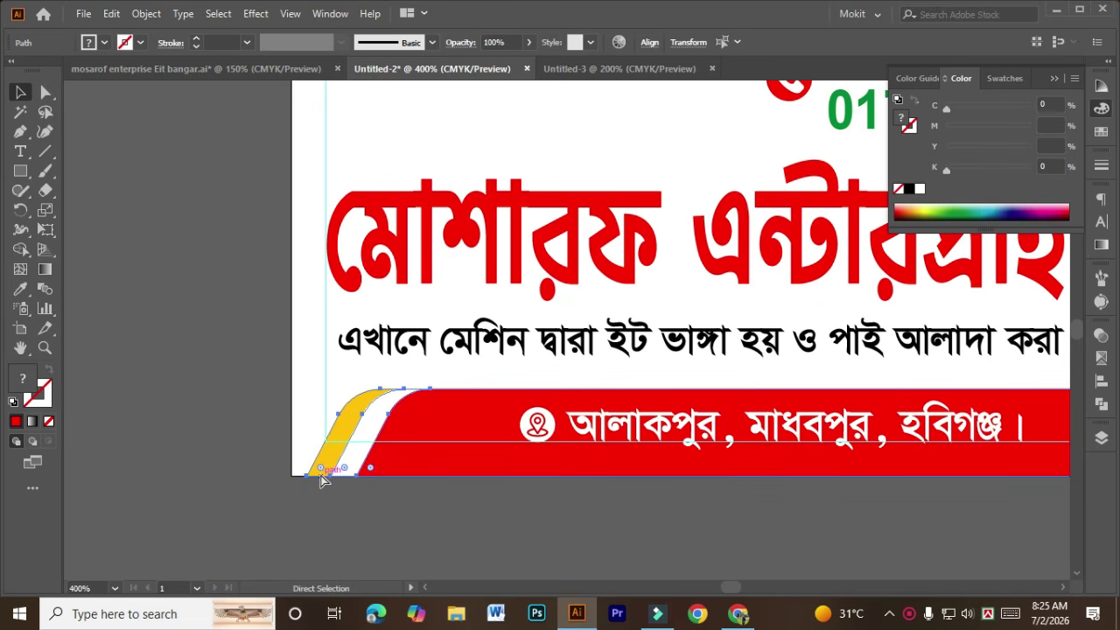
{"action": "left_click", "coordinate": [350, 492]}
{"action": "key", "text": "v"}
{"action": "scroll", "coordinate": [377, 510], "scroll_direction": "down", "scroll_amount": 1}
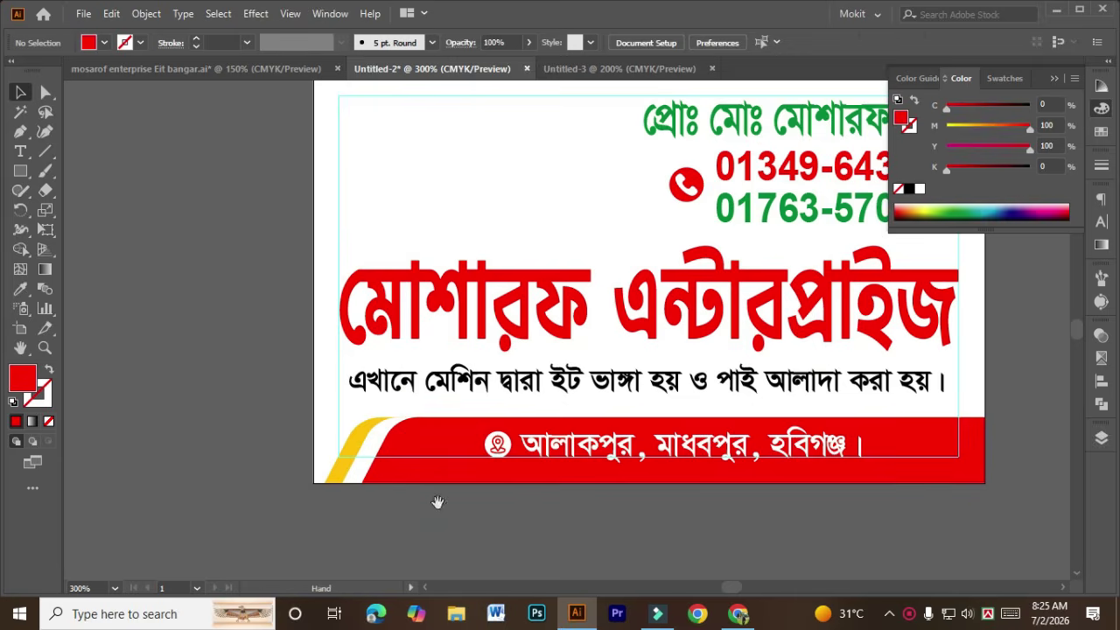
Duplicate the footer group towards the top of the card, rotate the copy 180° and place it over the upper-left corner
{"action": "scroll", "coordinate": [382, 470], "scroll_direction": "up", "scroll_amount": 2}
{"action": "left_click_drag", "start_coordinate": [370, 533], "coordinate": [307, 313]}
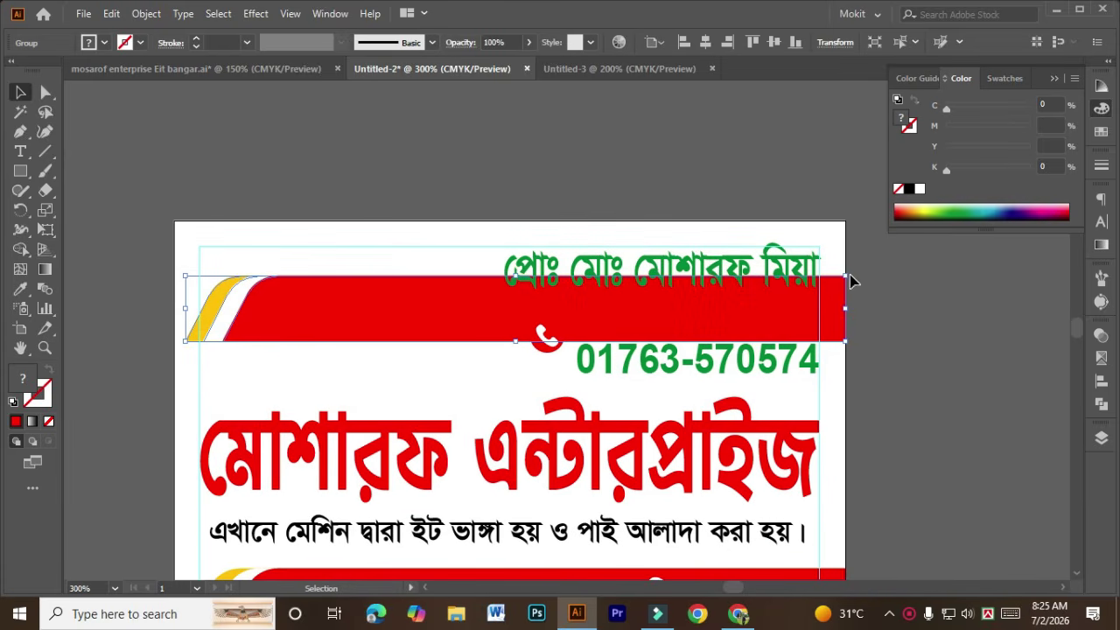
{"action": "left_click_drag", "start_coordinate": [855, 270], "coordinate": [455, 265]}
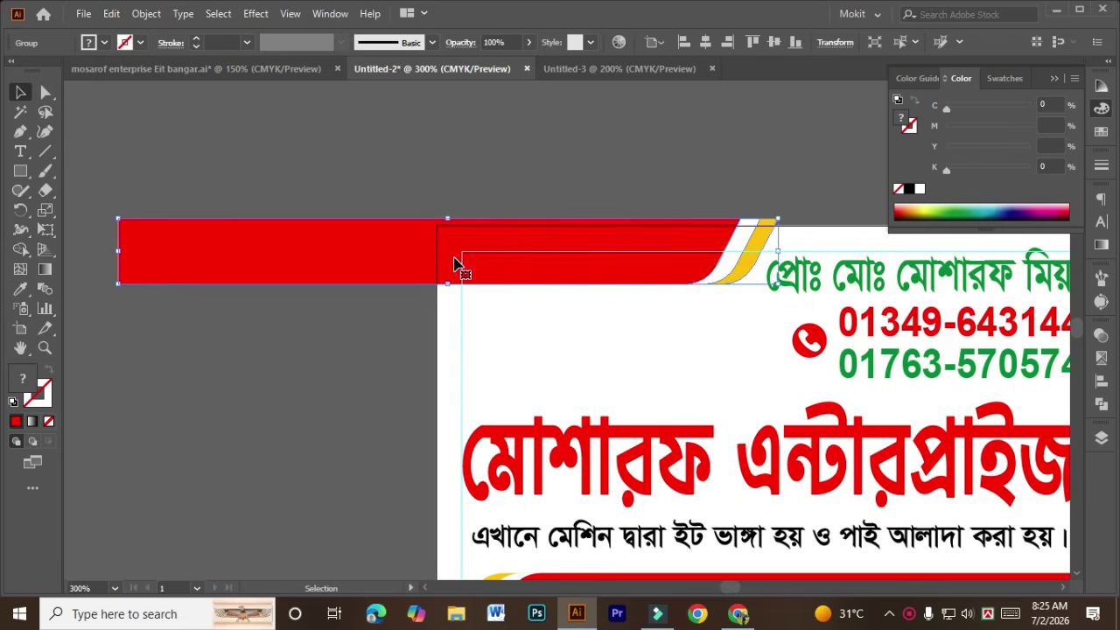
Nudge the rotated band up and slightly right so it overhangs the card's top edge and ends near the proprietor's name
{"action": "left_click", "coordinate": [511, 259]}
{"action": "key", "text": "Up"}
{"action": "key", "text": "Up"}
{"action": "key", "text": "Up"}
{"action": "key", "text": "Up"}
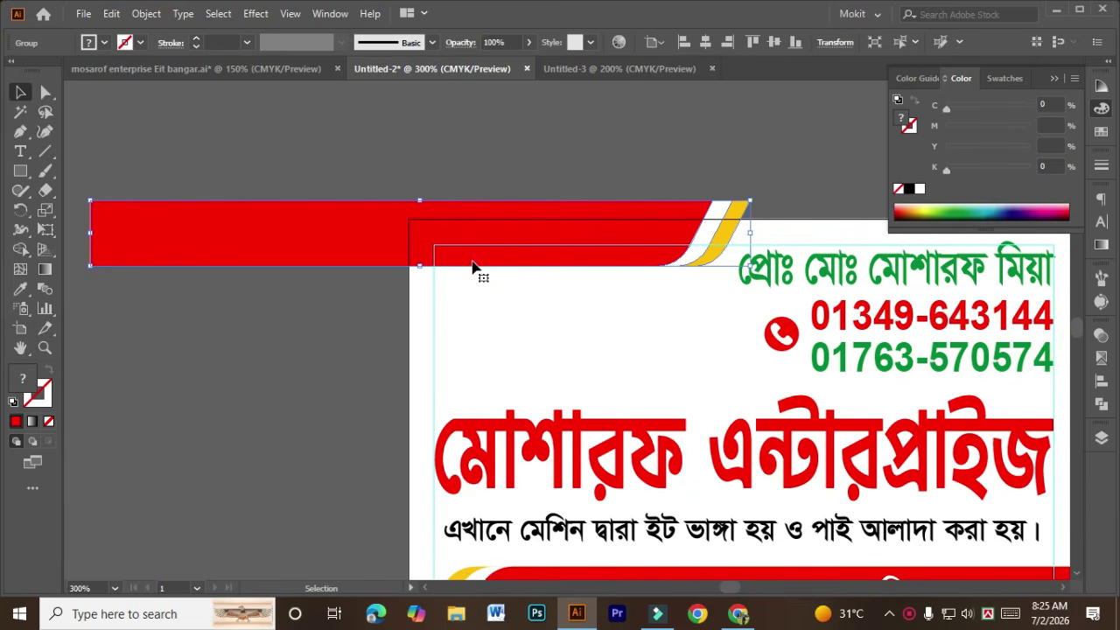
{"action": "key", "text": "Up"}
{"action": "key", "text": "Up"}
{"action": "key", "text": "Up"}
{"action": "left_click", "coordinate": [461, 183]}
{"action": "scroll", "coordinate": [331, 390], "scroll_direction": "down", "scroll_amount": 3}
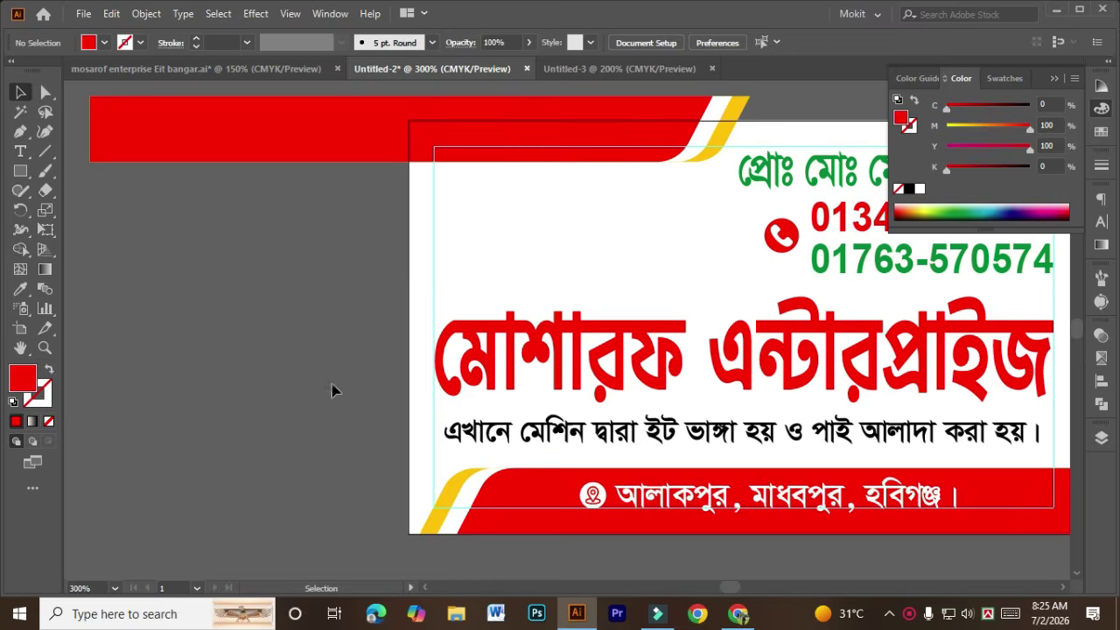
{"action": "scroll", "coordinate": [291, 384], "scroll_direction": "down", "scroll_amount": 2}
{"action": "scroll", "coordinate": [291, 385], "scroll_direction": "right", "scroll_amount": 2}
{"action": "left_click", "coordinate": [496, 278]}
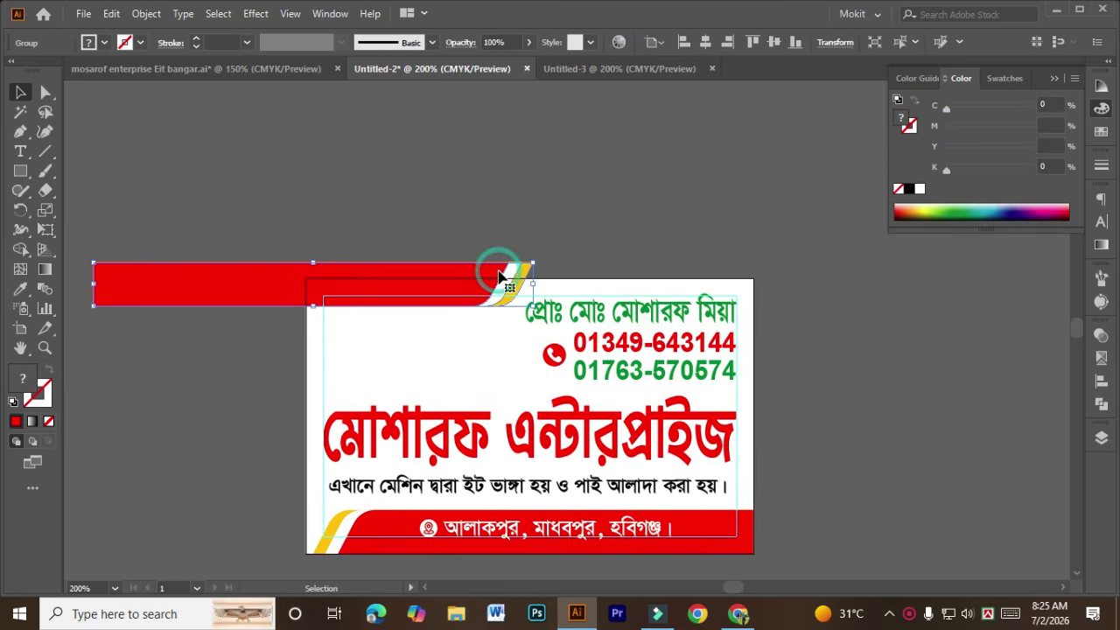
{"action": "key", "text": "Right"}
{"action": "key", "text": "Right"}
{"action": "key", "text": "Right"}
{"action": "key", "text": "Right"}
{"action": "key", "text": "Right"}
{"action": "left_click", "coordinate": [499, 236]}
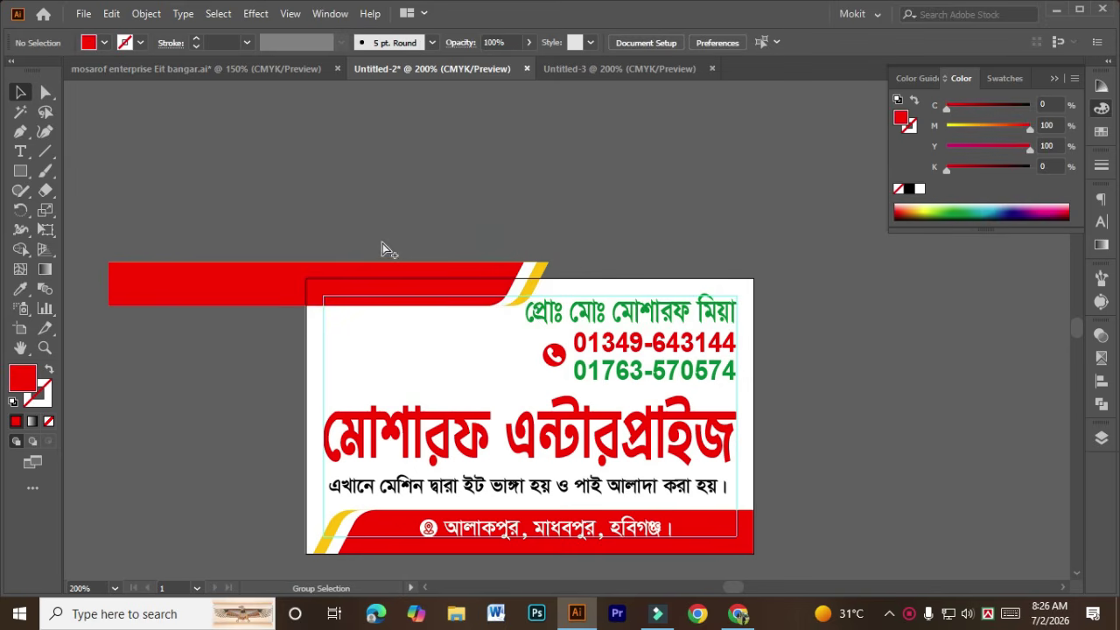
Use the Shape Builder tool to trim away the parts of the rotated band beyond the card's left and top edges
{"action": "scroll", "coordinate": [339, 229], "scroll_direction": "up", "scroll_amount": 2}
{"action": "left_click_drag", "start_coordinate": [287, 198], "coordinate": [527, 391]}
{"action": "scroll", "coordinate": [528, 391], "scroll_direction": "left", "scroll_amount": 5}
{"action": "left_click", "coordinate": [354, 333]}
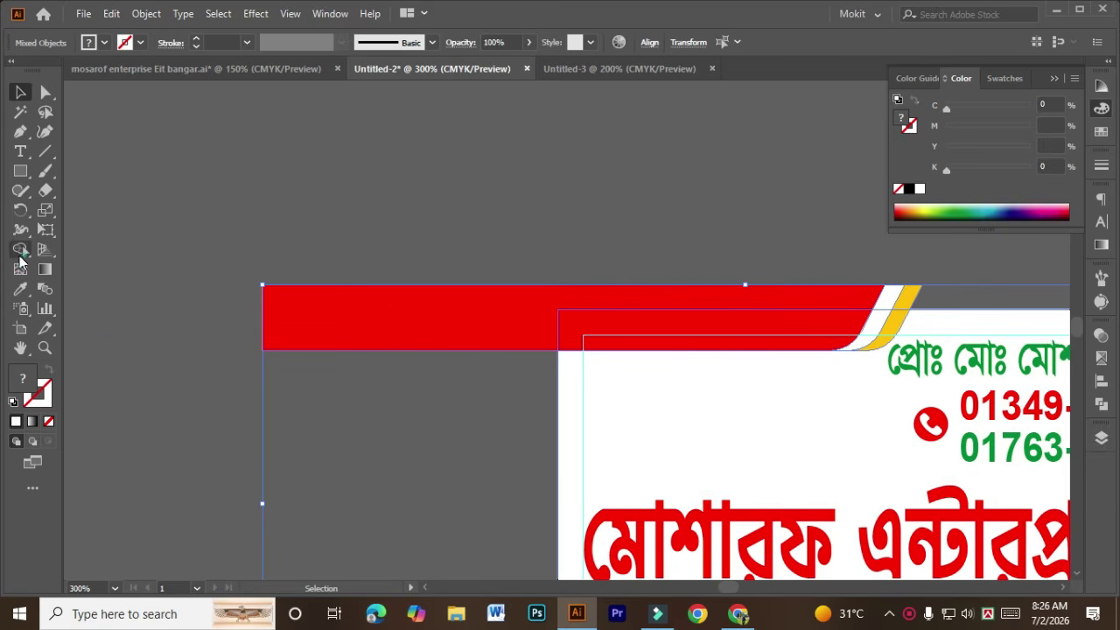
{"action": "left_click", "coordinate": [20, 250]}
{"action": "left_click", "coordinate": [388, 325], "text": "alt"}
{"action": "key", "text": "v"}
{"action": "left_click_drag", "start_coordinate": [708, 275], "coordinate": [382, 309]}
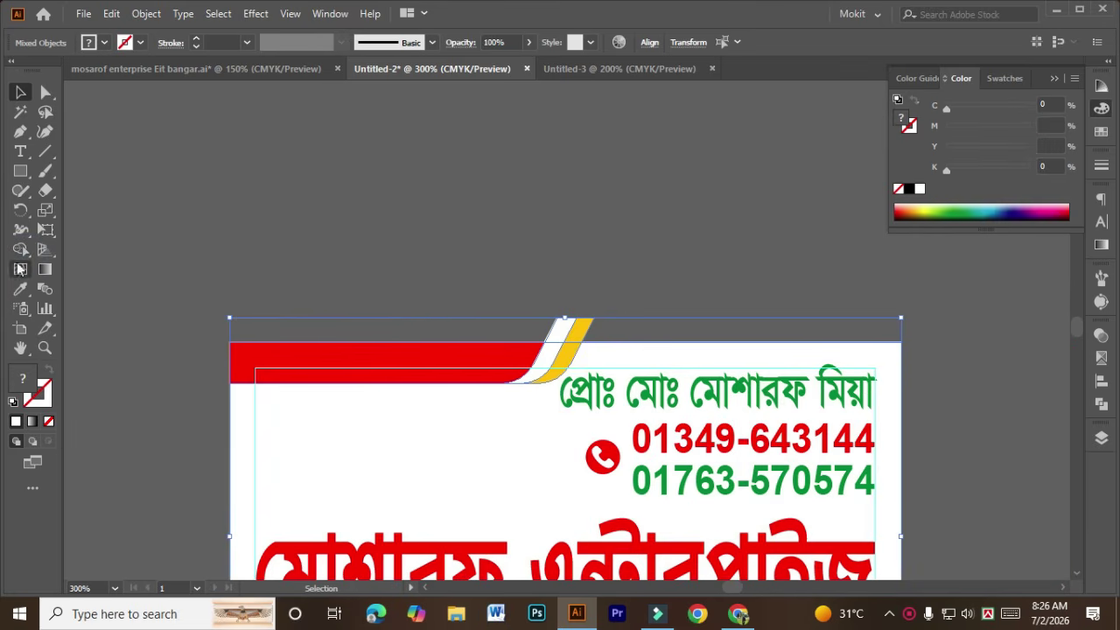
{"action": "left_click", "coordinate": [21, 250]}
{"action": "key", "text": "v"}
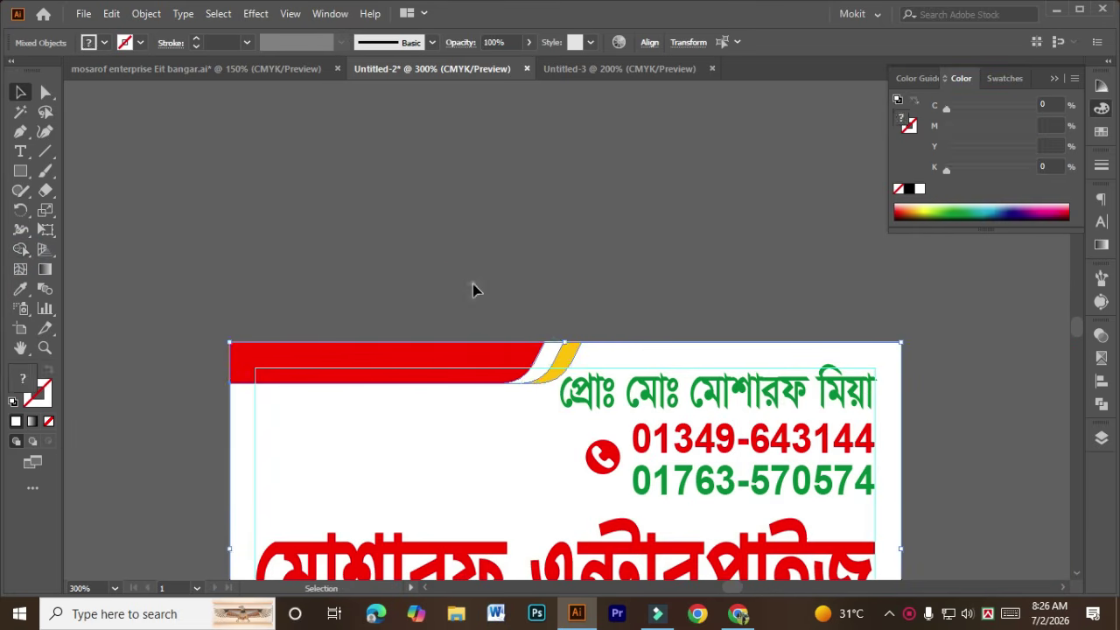
Move the brick-crushing machine image onto the card beneath the red header band and bring it to the front
{"action": "left_click", "coordinate": [473, 284]}
{"action": "key", "text": "ctrl+minus"}
{"action": "left_click_drag", "start_coordinate": [858, 405], "coordinate": [818, 433]}
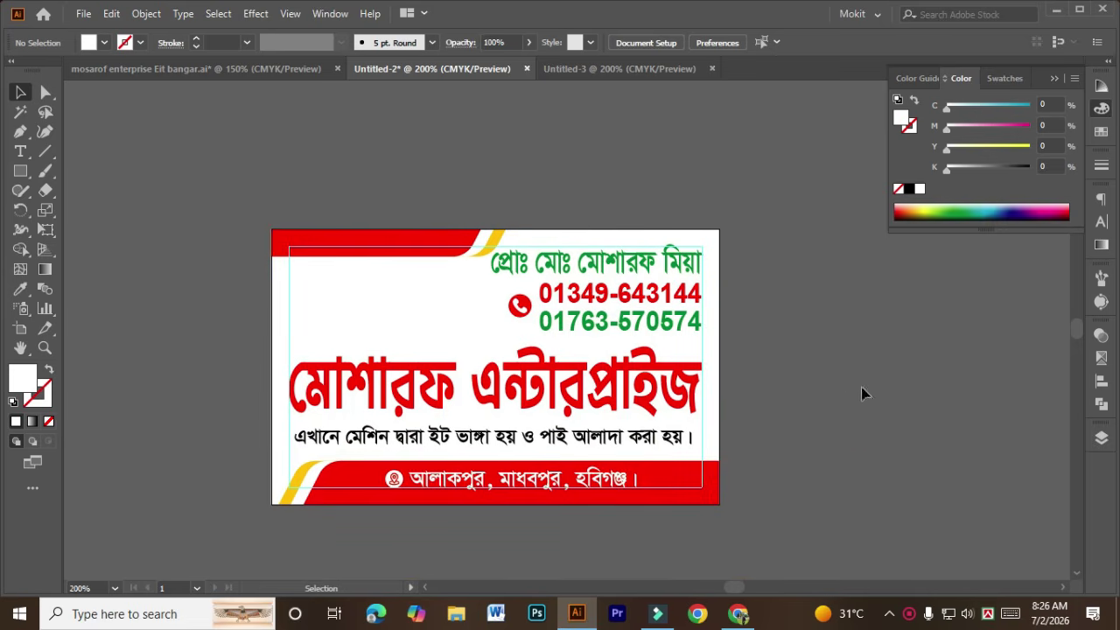
{"action": "left_click_drag", "start_coordinate": [398, 272], "coordinate": [759, 429]}
{"action": "left_click_drag", "start_coordinate": [417, 336], "coordinate": [420, 338]}
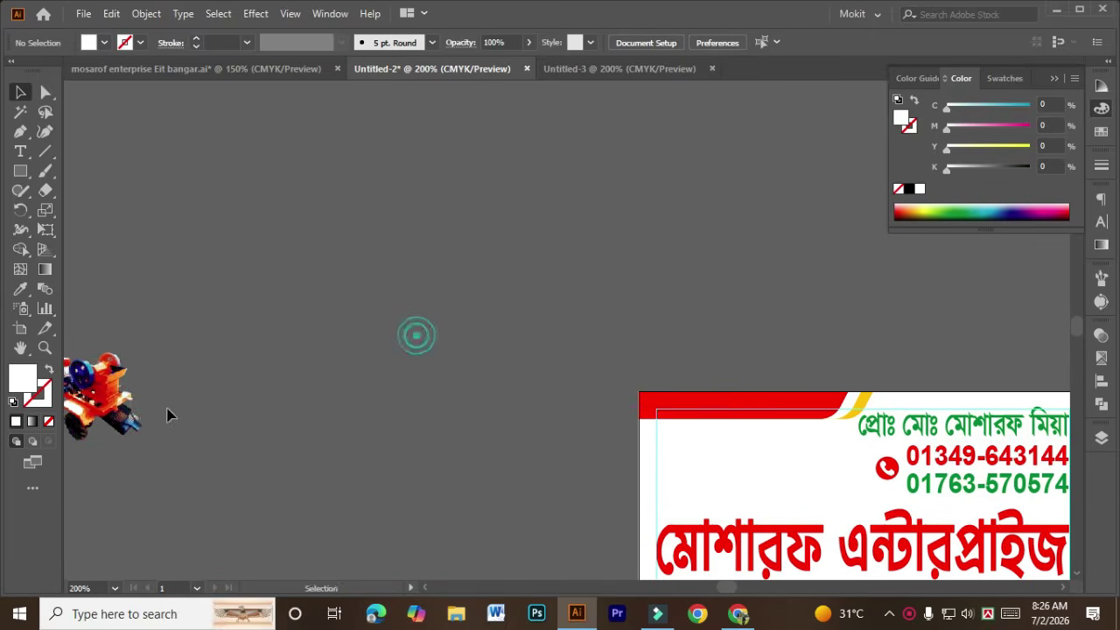
{"action": "left_click_drag", "start_coordinate": [129, 389], "coordinate": [737, 371]}
{"action": "scroll", "coordinate": [437, 411], "scroll_direction": "up", "scroll_amount": 2}
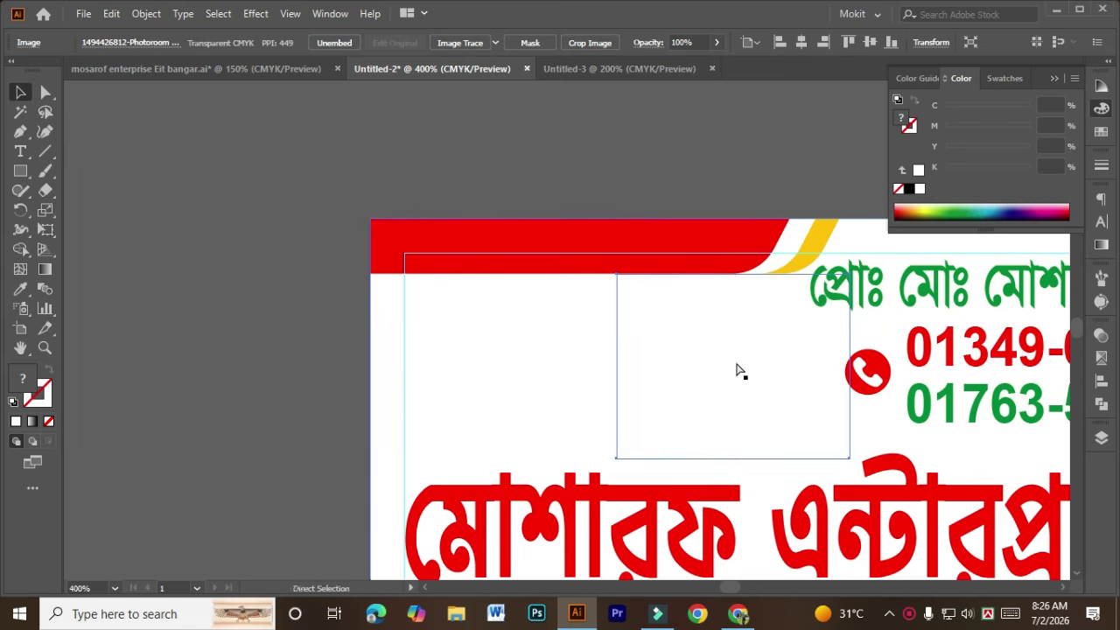
{"action": "key", "text": "ctrl+shift+bracketright"}
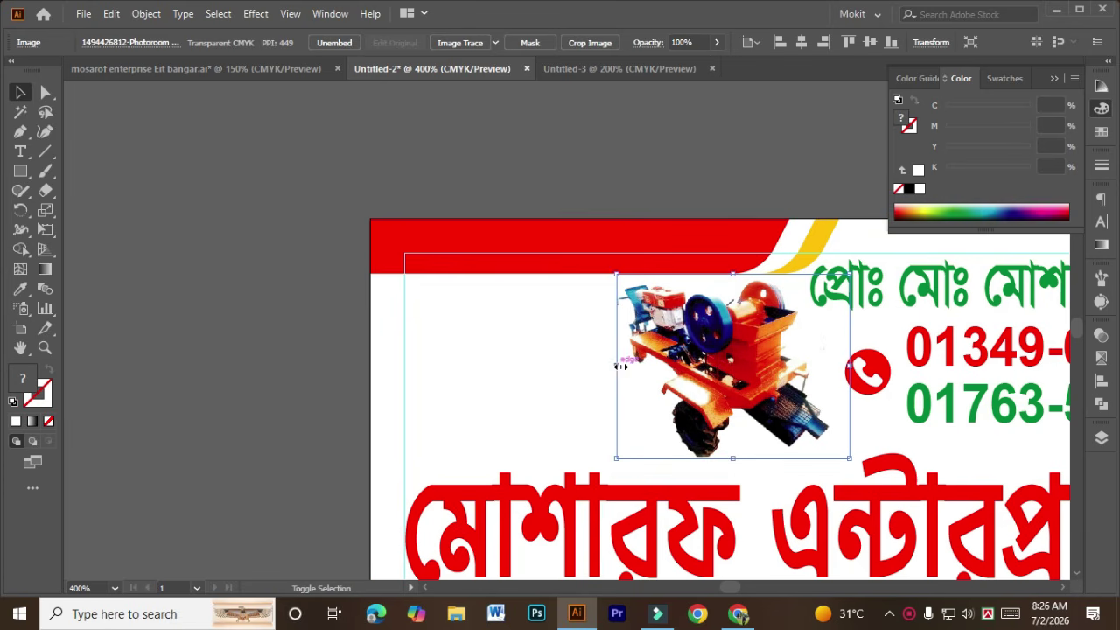
Resize the machine image proportionally to fit between the header band, the phone icon and the enterprise name
{"action": "left_click_drag", "start_coordinate": [616, 366], "coordinate": [636, 365]}
{"action": "key", "text": "ctrl+minus"}
{"action": "key", "text": "ctrl+minus"}
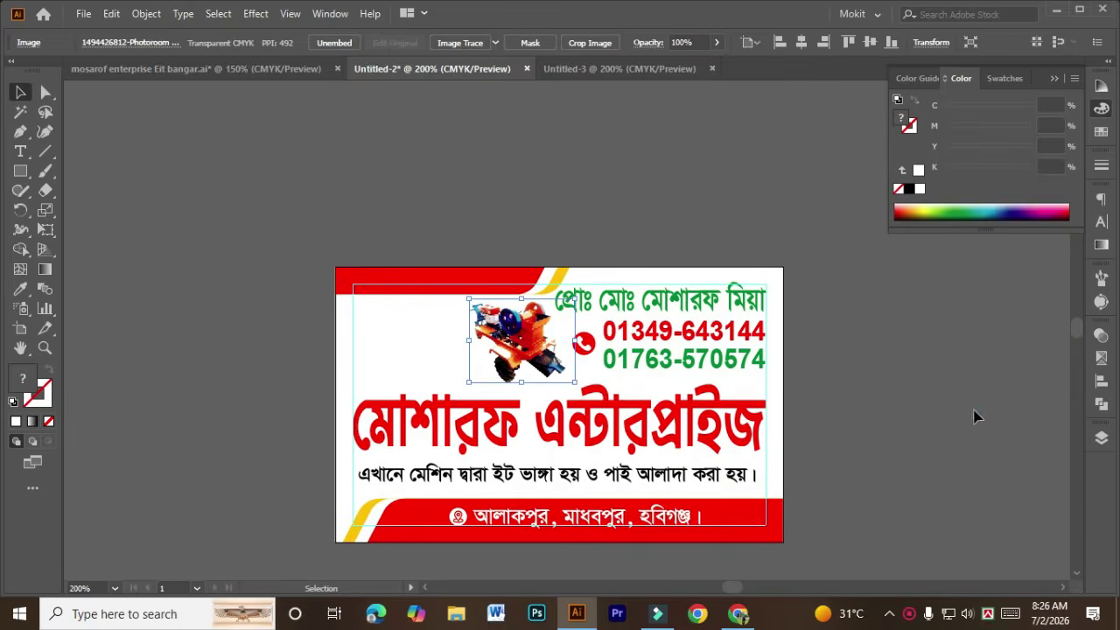
{"action": "left_click", "coordinate": [980, 411]}
{"action": "scroll", "coordinate": [934, 419], "scroll_direction": "up", "scroll_amount": 1}
{"action": "left_click", "coordinate": [329, 363]}
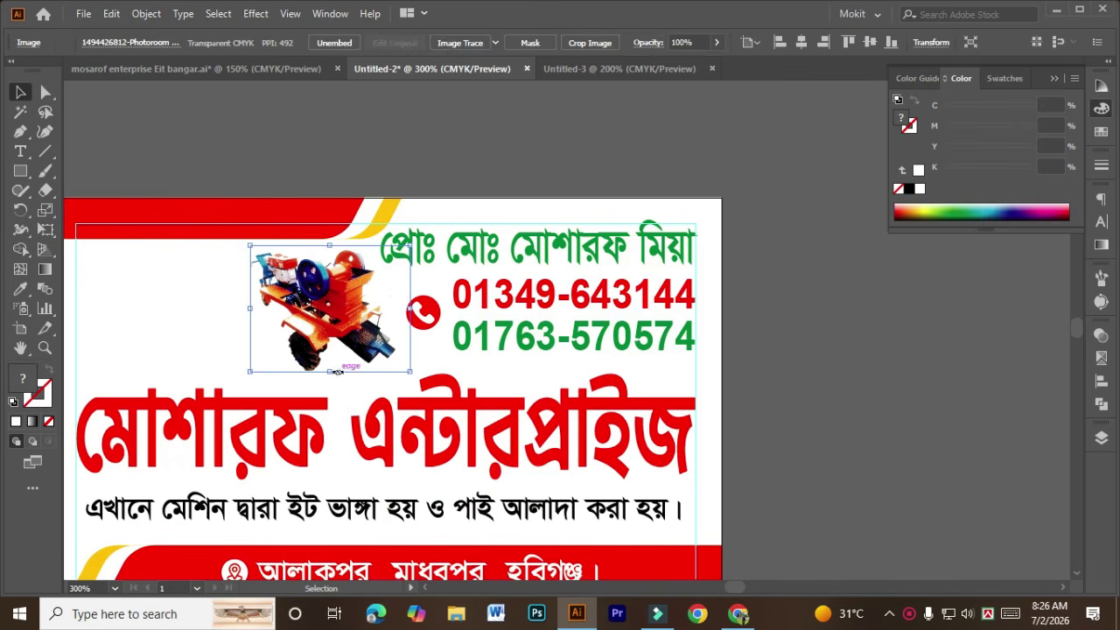
{"action": "left_click_drag", "start_coordinate": [330, 374], "coordinate": [440, 362]}
{"action": "key", "text": "space"}
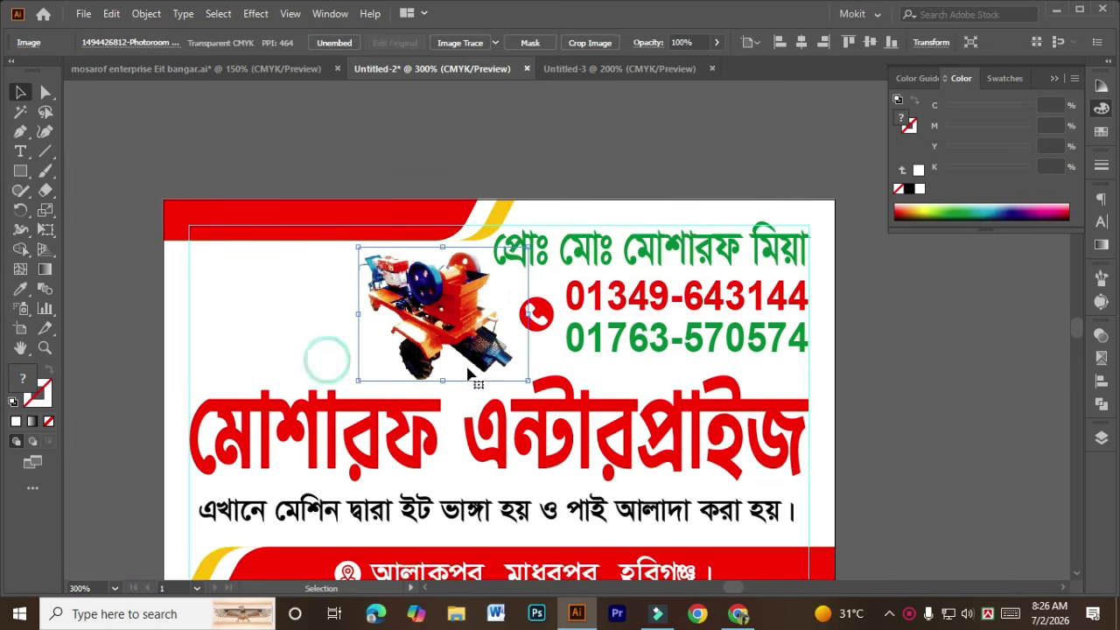
{"action": "left_click", "coordinate": [962, 418]}
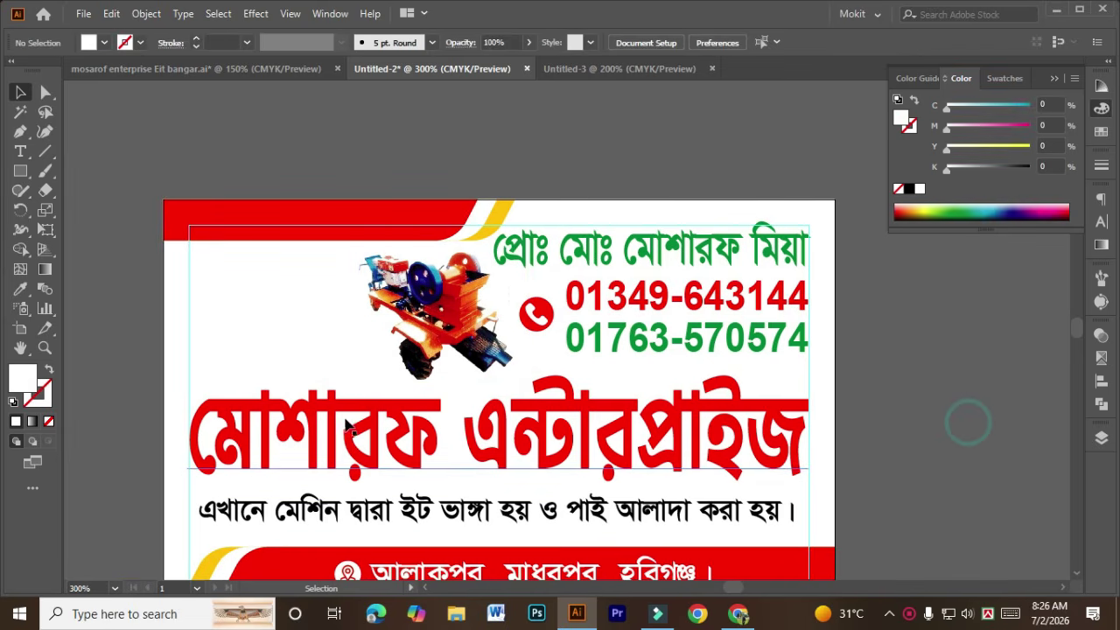
Draw a white rectangle beside the stacked-bricks photo and place it over the photo, aligned with its left edge
{"action": "scroll", "coordinate": [341, 410], "scroll_direction": "down", "scroll_amount": 1}
{"action": "scroll", "coordinate": [341, 410], "scroll_direction": "left", "scroll_amount": 10}
{"action": "scroll", "coordinate": [357, 367], "scroll_direction": "up", "scroll_amount": 1}
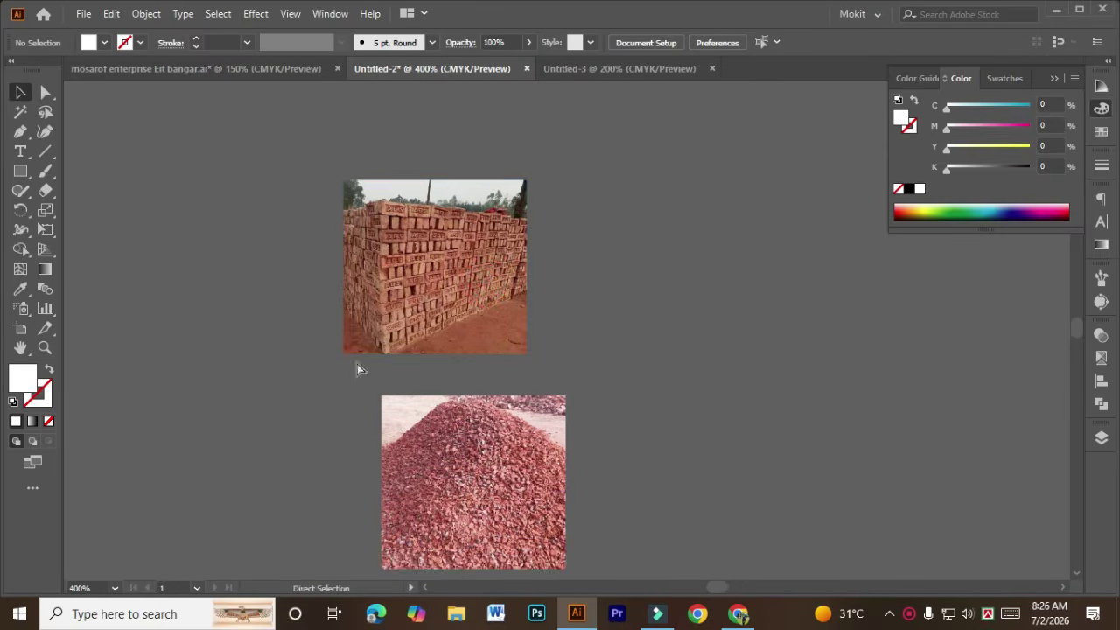
{"action": "scroll", "coordinate": [394, 361], "scroll_direction": "right", "scroll_amount": 2}
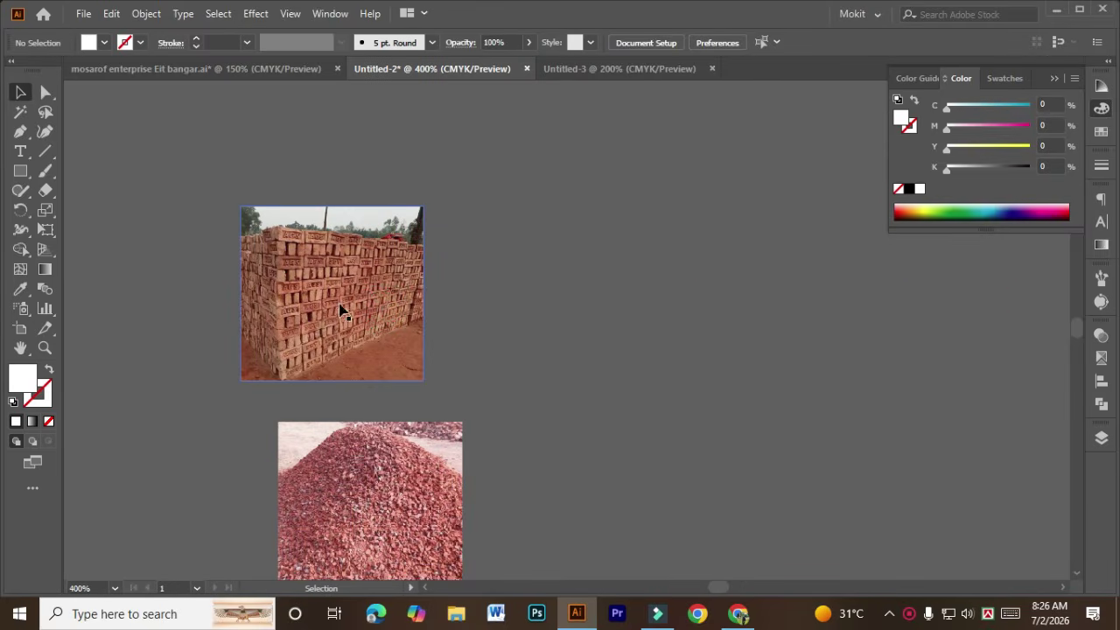
{"action": "left_click", "coordinate": [20, 172]}
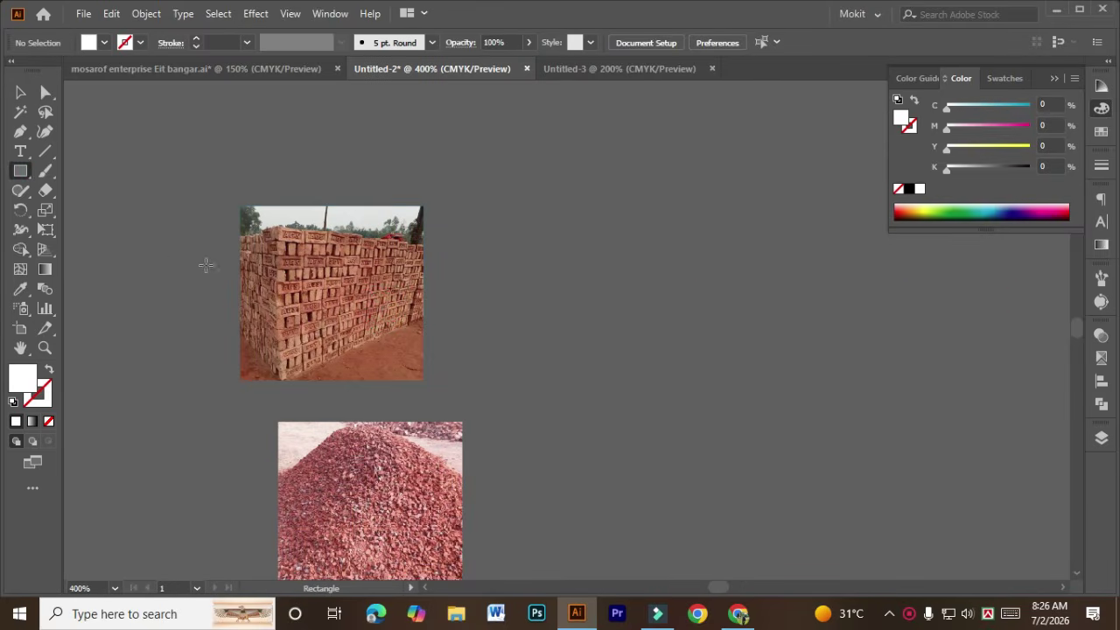
{"action": "mouse_move", "coordinate": [140, 243]}
{"action": "left_mouse_down"}
{"action": "mouse_move", "coordinate": [241, 289]}
{"action": "mouse_move", "coordinate": [292, 341]}
{"action": "mouse_move", "coordinate": [289, 366]}
{"action": "left_mouse_up"}
{"action": "key", "text": "v"}
{"action": "left_click_drag", "start_coordinate": [154, 278], "coordinate": [254, 255]}
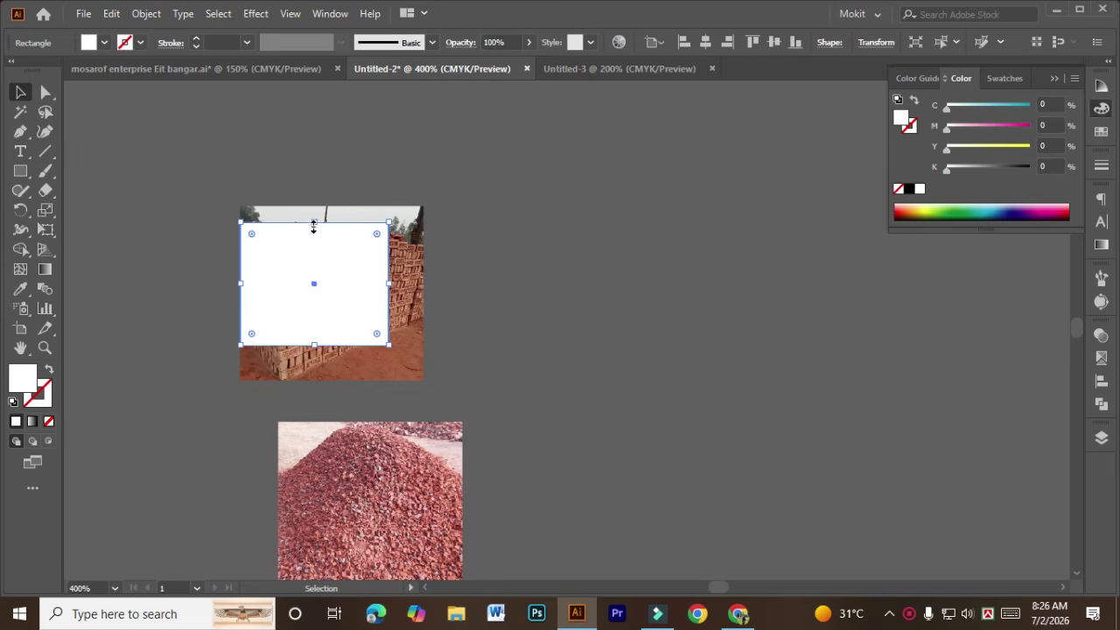
Stretch the rectangle to the photo's full width, extend its lower edge slightly and round all its corners
{"action": "mouse_move", "coordinate": [313, 224]}
{"action": "left_mouse_down"}
{"action": "mouse_move", "coordinate": [310, 238]}
{"action": "mouse_move", "coordinate": [313, 225]}
{"action": "left_mouse_up"}
{"action": "left_click_drag", "start_coordinate": [390, 284], "coordinate": [424, 284]}
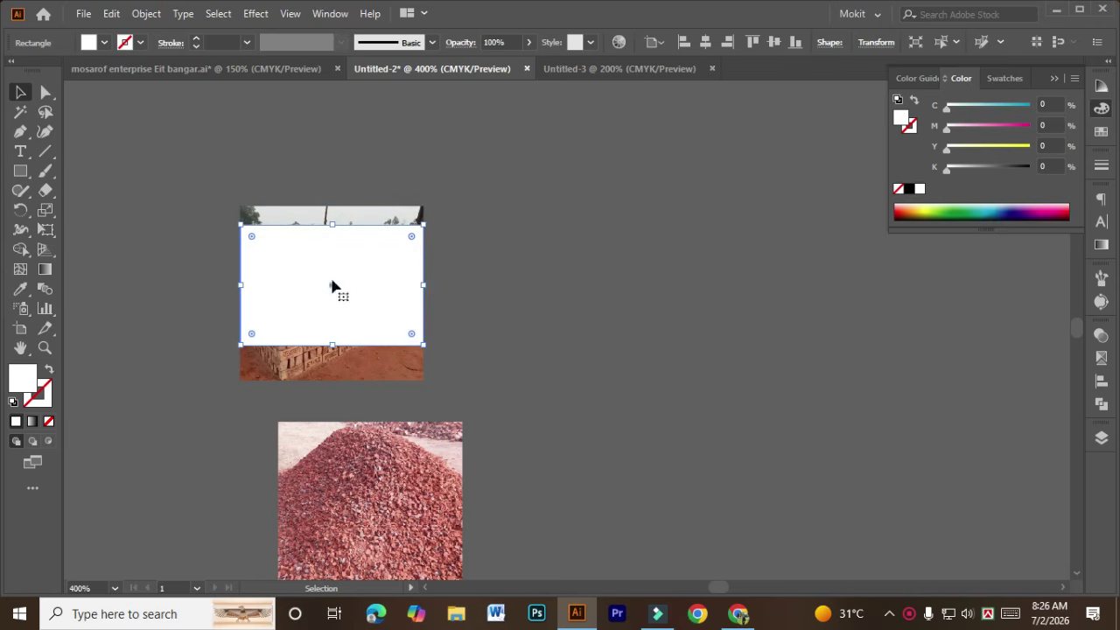
{"action": "scroll", "coordinate": [243, 248], "scroll_direction": "up", "scroll_amount": 2}
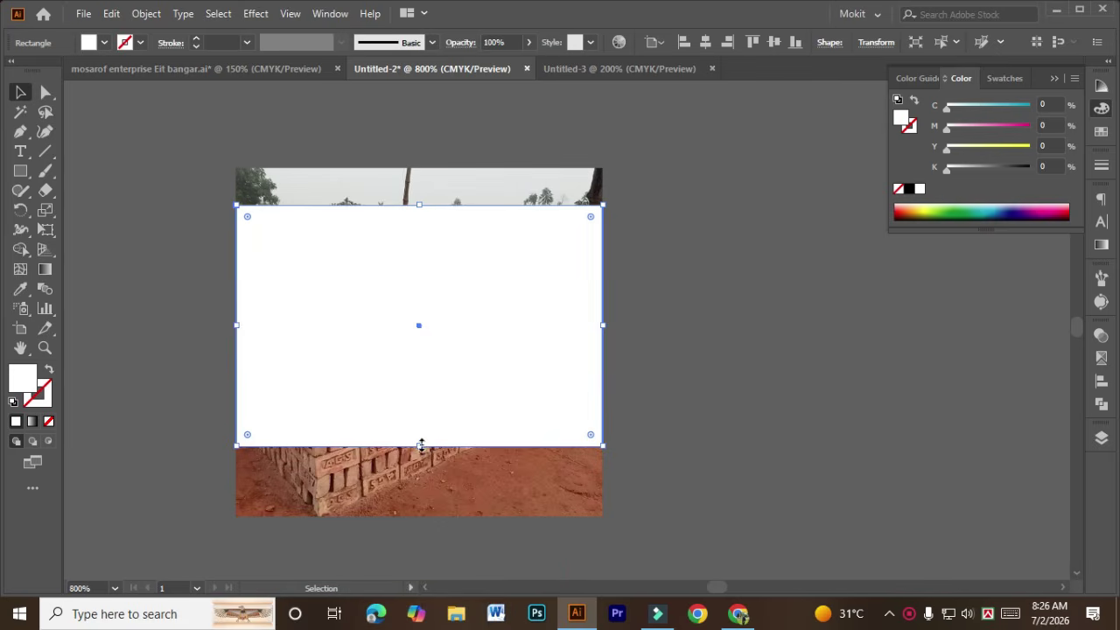
{"action": "left_click_drag", "start_coordinate": [421, 445], "coordinate": [420, 451]}
{"action": "left_click_drag", "start_coordinate": [247, 215], "coordinate": [254, 220]}
Fill the rounded rectangle with orange-yellow, C 0, M 30, Y 100, K 0
{"action": "left_click", "coordinate": [982, 146]}
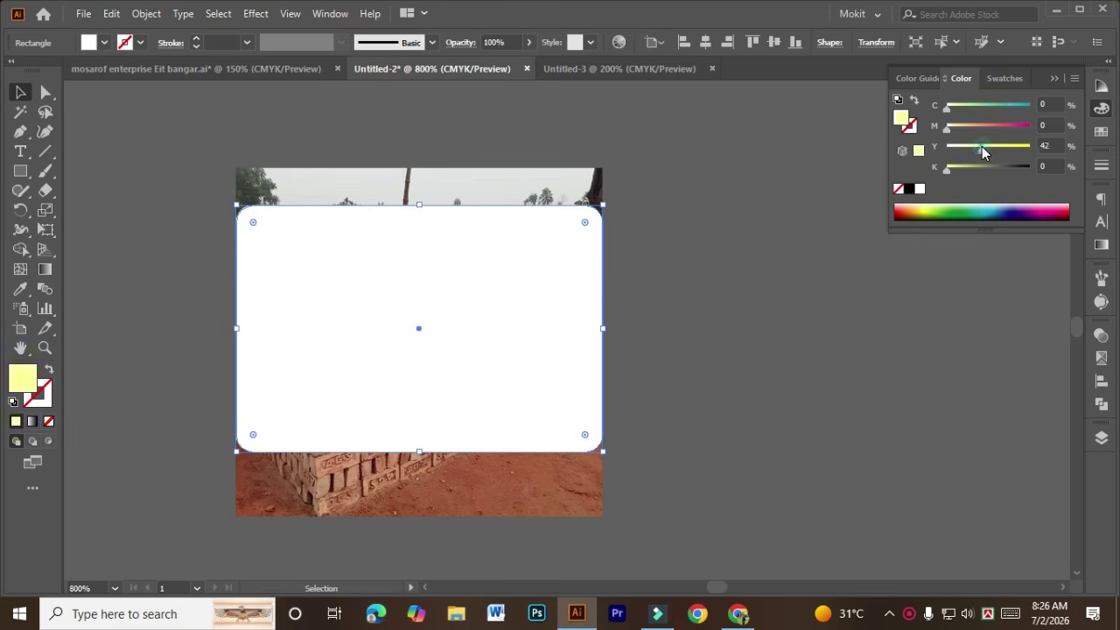
{"action": "left_click_drag", "start_coordinate": [982, 147], "coordinate": [1030, 146]}
{"action": "left_click", "coordinate": [970, 129]}
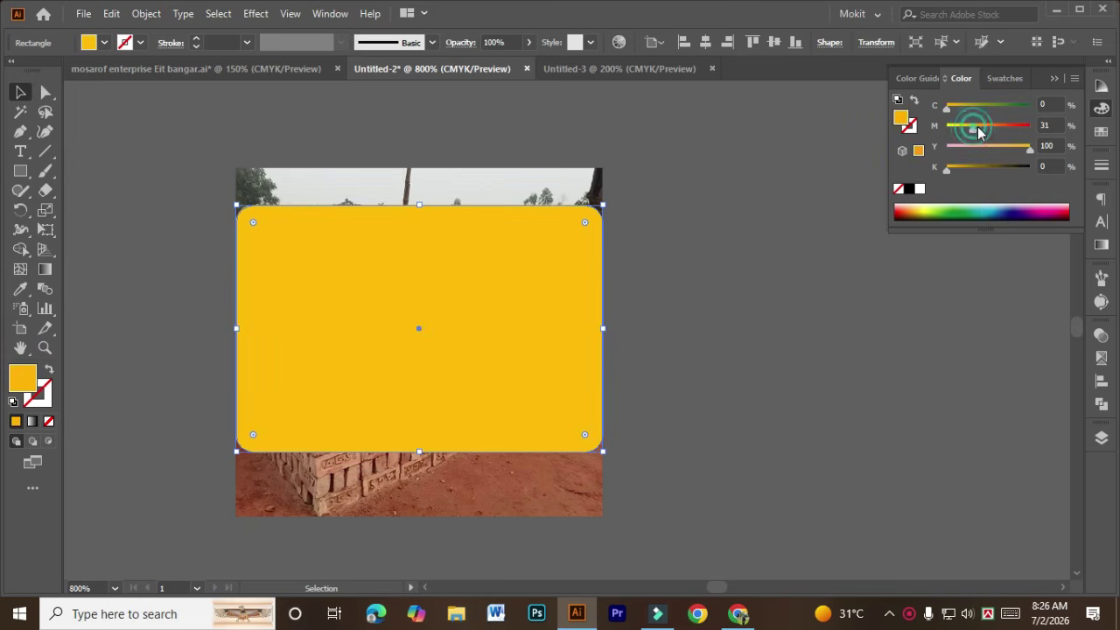
{"action": "left_click_drag", "start_coordinate": [969, 130], "coordinate": [977, 131]}
Duplicate the rounded rectangle in place, shrink the copy inward to leave an even yellow border, and fill it white
{"action": "key", "text": "a"}
{"action": "left_click", "coordinate": [288, 325]}
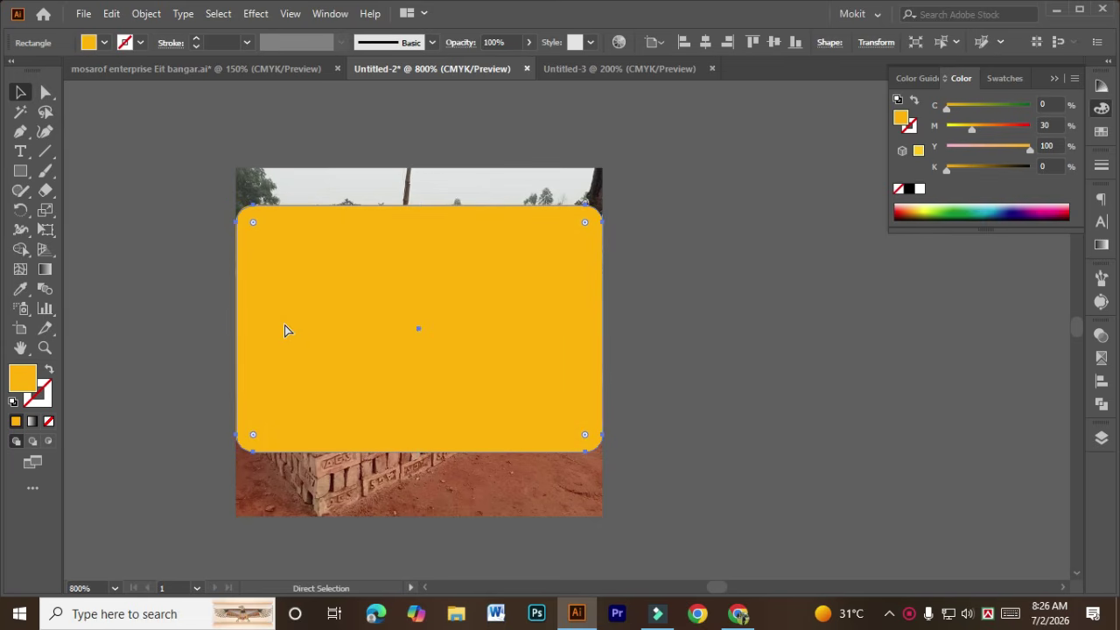
{"action": "key", "text": "v"}
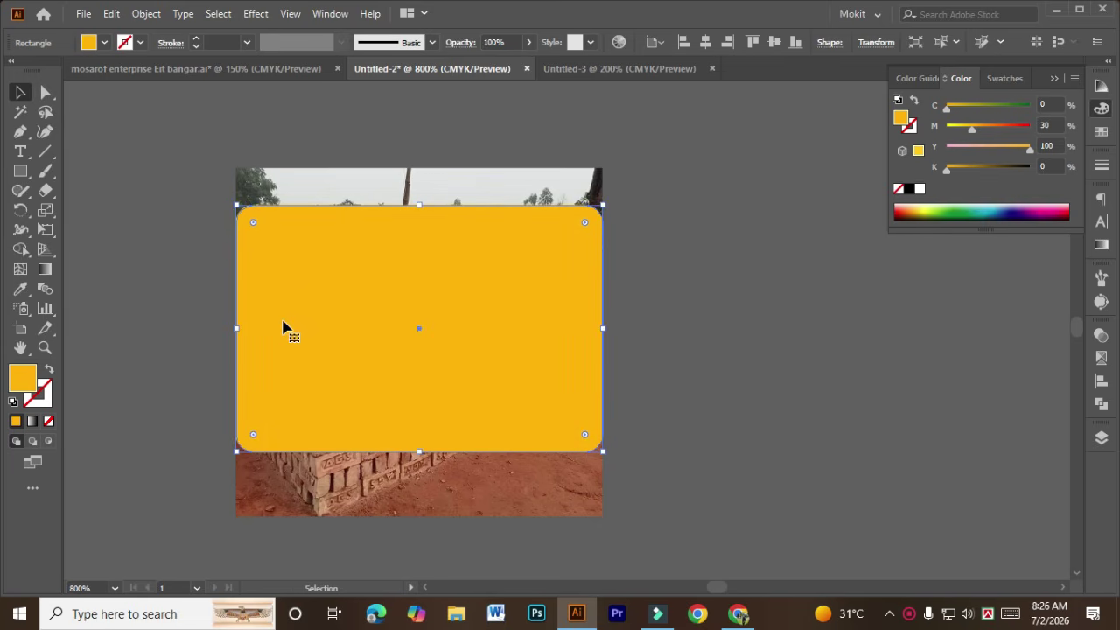
{"action": "left_click_drag", "start_coordinate": [236, 210], "coordinate": [248, 214]}
{"action": "left_click_drag", "start_coordinate": [591, 331], "coordinate": [580, 334]}
{"action": "scroll", "coordinate": [596, 329], "scroll_direction": "up", "scroll_amount": 1}
{"action": "left_click", "coordinate": [919, 189]}
{"action": "left_click", "coordinate": [788, 334]}
{"action": "scroll", "coordinate": [788, 334], "scroll_direction": "down", "scroll_amount": 2}
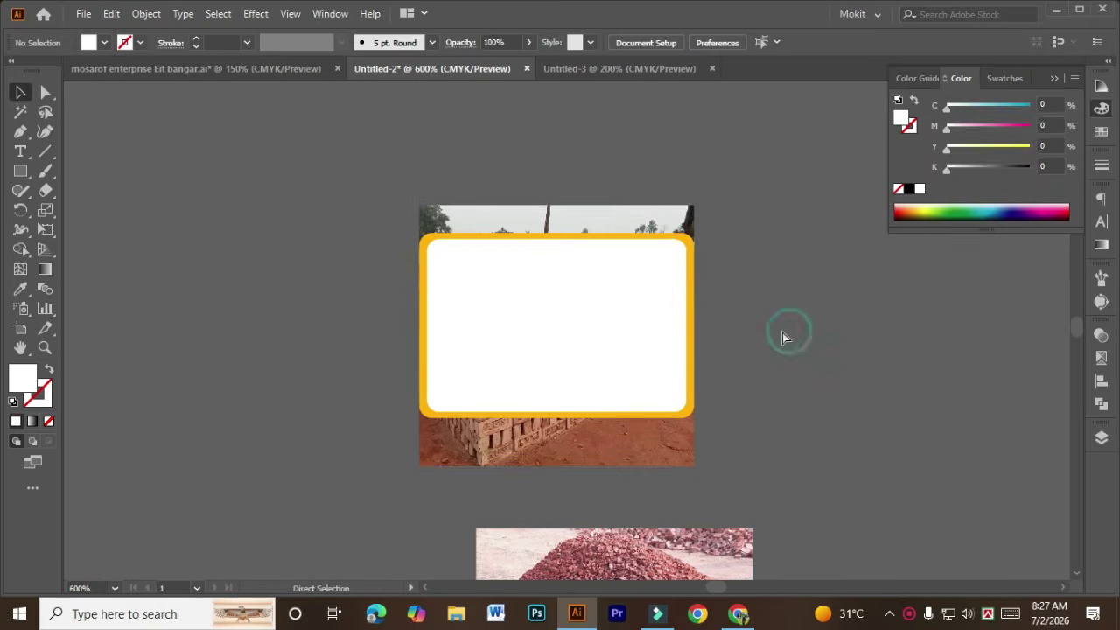
Raise the stacked-bricks photo above the yellow rounded rectangle while keeping it behind the white one
{"action": "left_click", "coordinate": [667, 228]}
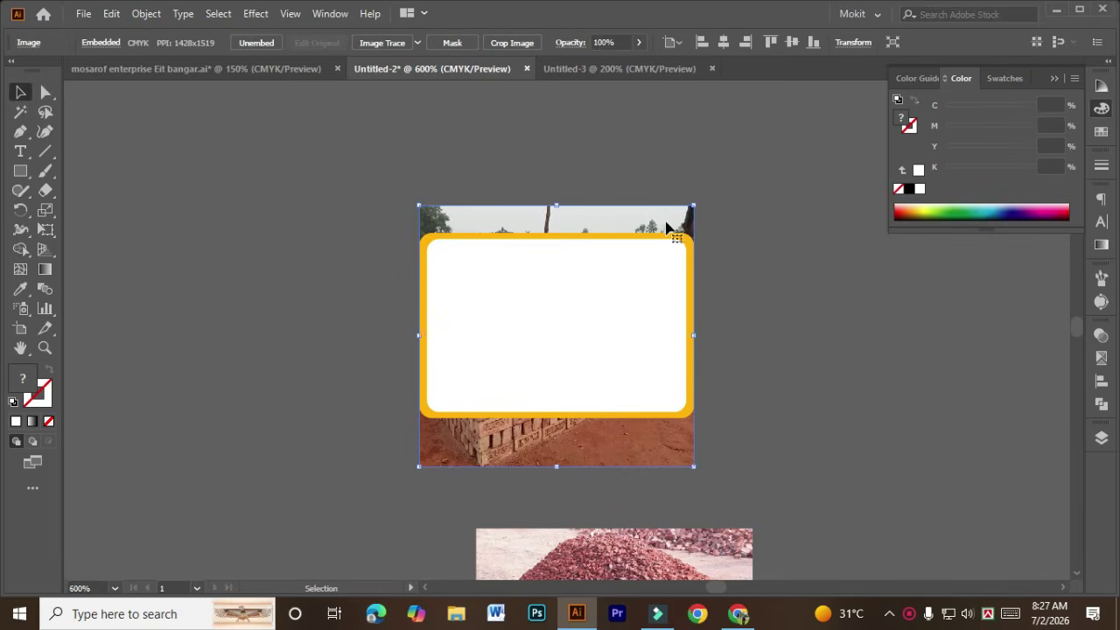
{"action": "left_click", "coordinate": [789, 284]}
{"action": "left_click", "coordinate": [671, 222]}
{"action": "key", "text": "ctrl+shift+bracketright"}
{"action": "key", "text": "ctrl+z"}
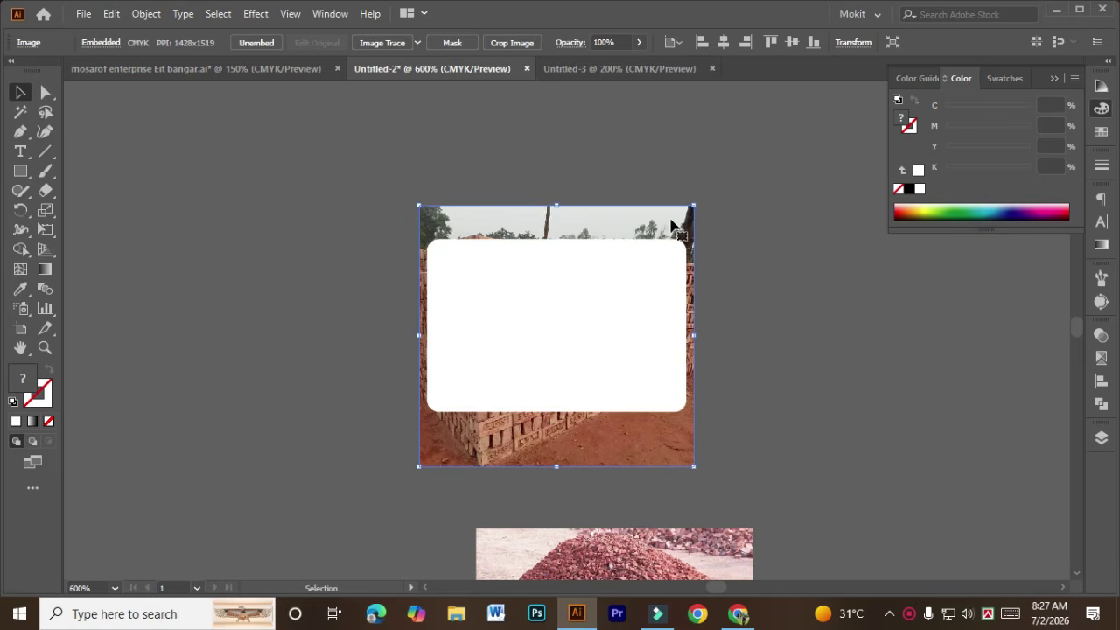
{"action": "left_click", "coordinate": [803, 333]}
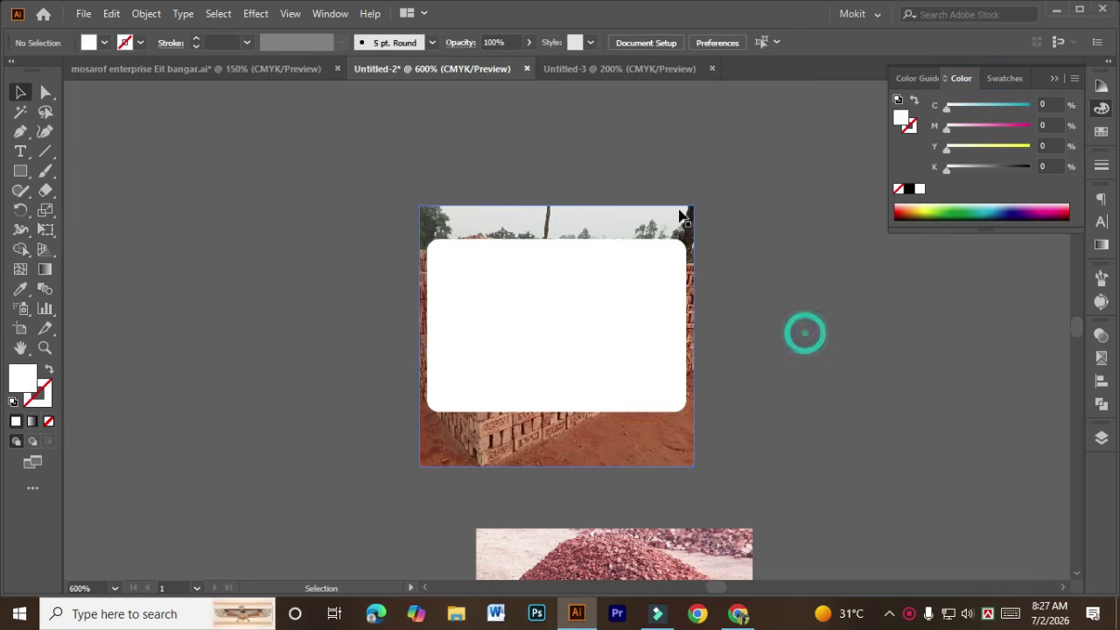
Make a clipping mask of the stacked-bricks photo with the white rounded rectangle
{"action": "scroll", "coordinate": [696, 223], "scroll_direction": "up", "scroll_amount": 1}
{"action": "left_click", "coordinate": [670, 220]}
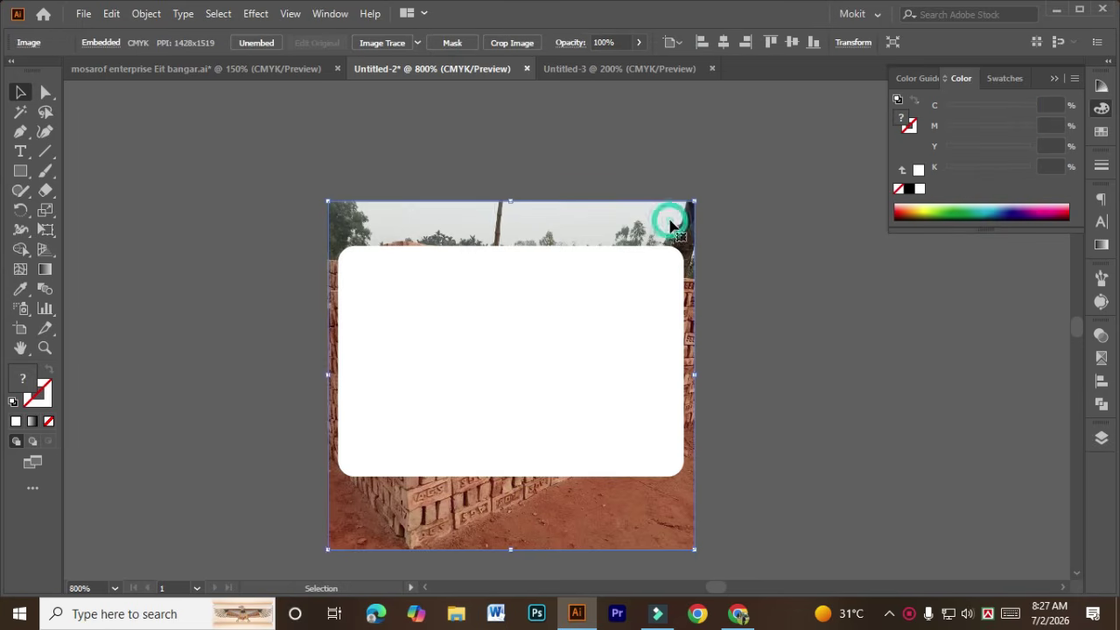
{"action": "left_click", "coordinate": [590, 366], "text": "shift"}
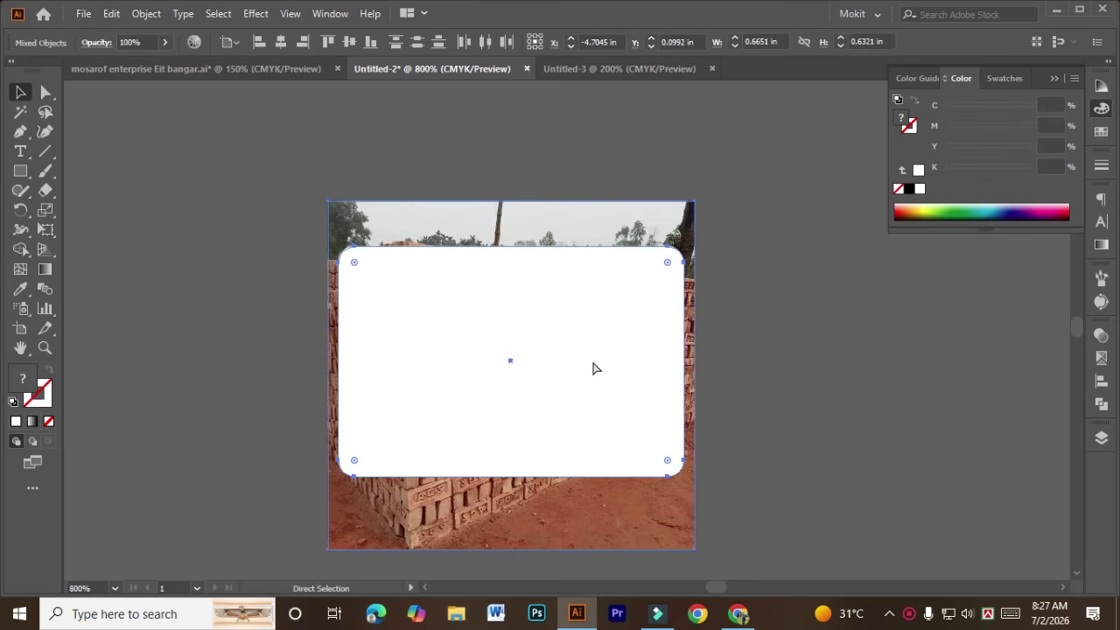
{"action": "key", "text": "ctrl+7"}
{"action": "left_click", "coordinate": [845, 407]}
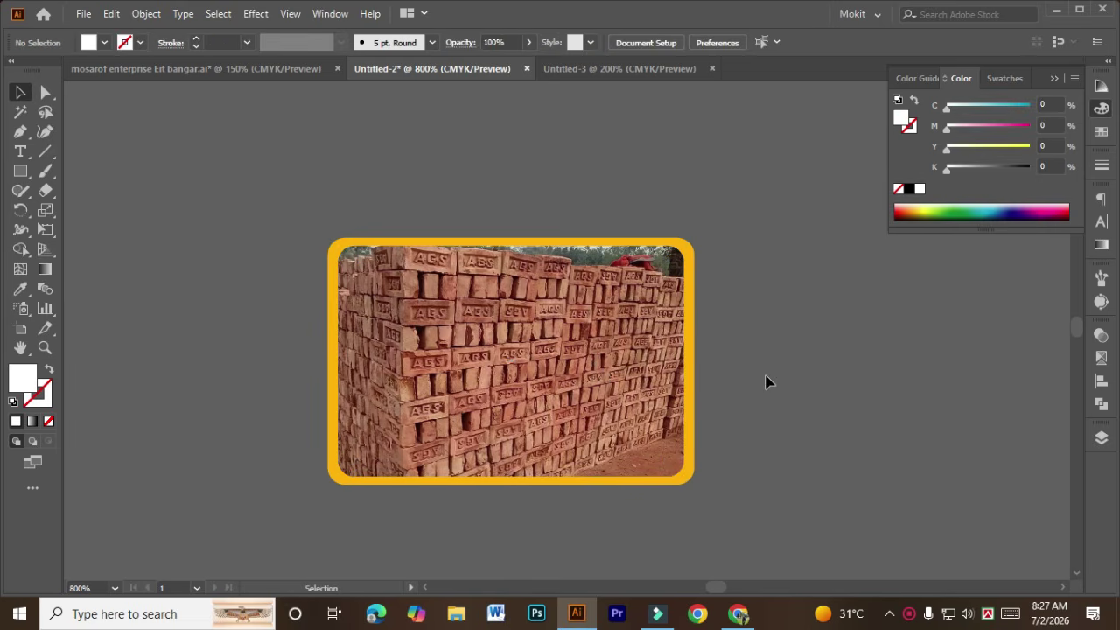
Select the clipped brick photo together with its yellow frame and group them
{"action": "scroll", "coordinate": [765, 382], "scroll_direction": "down", "scroll_amount": 2}
{"action": "scroll", "coordinate": [731, 381], "scroll_direction": "right", "scroll_amount": 2}
{"action": "left_click", "coordinate": [730, 377]}
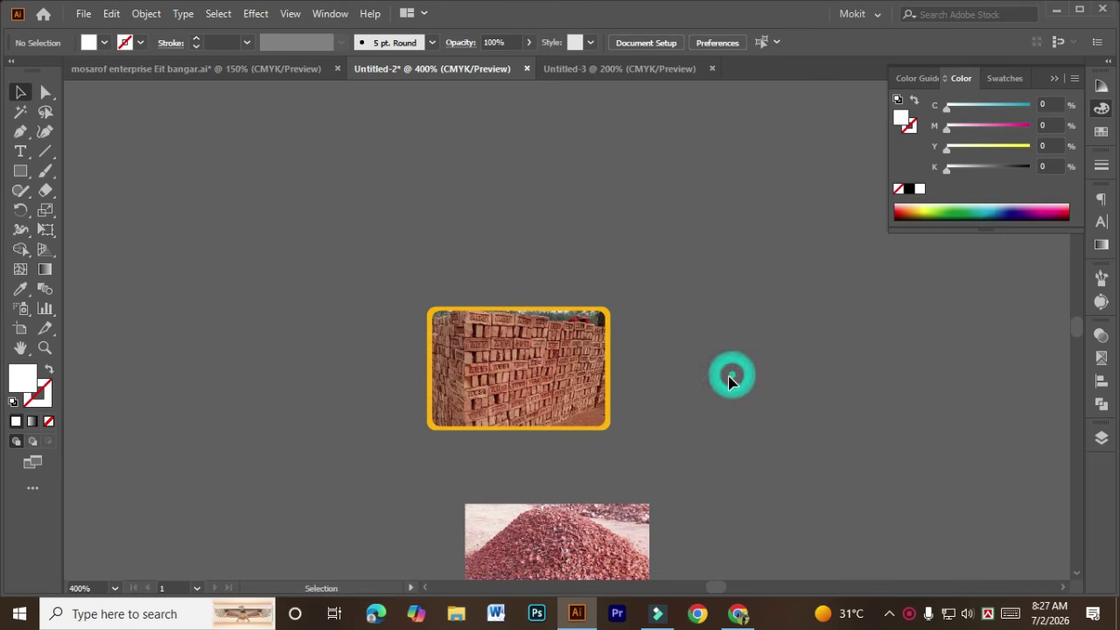
{"action": "left_click_drag", "start_coordinate": [703, 318], "coordinate": [635, 405]}
{"action": "scroll", "coordinate": [637, 412], "scroll_direction": "up", "scroll_amount": 2}
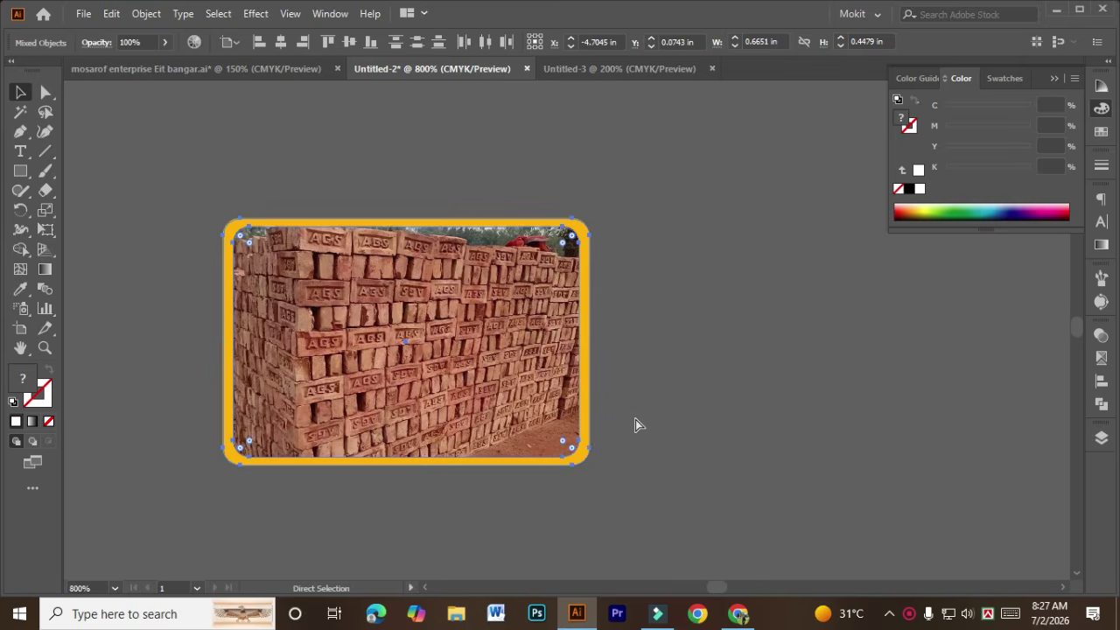
{"action": "left_click", "coordinate": [636, 420]}
{"action": "scroll", "coordinate": [663, 400], "scroll_direction": "down", "scroll_amount": 1}
{"action": "scroll", "coordinate": [691, 385], "scroll_direction": "right", "scroll_amount": 2}
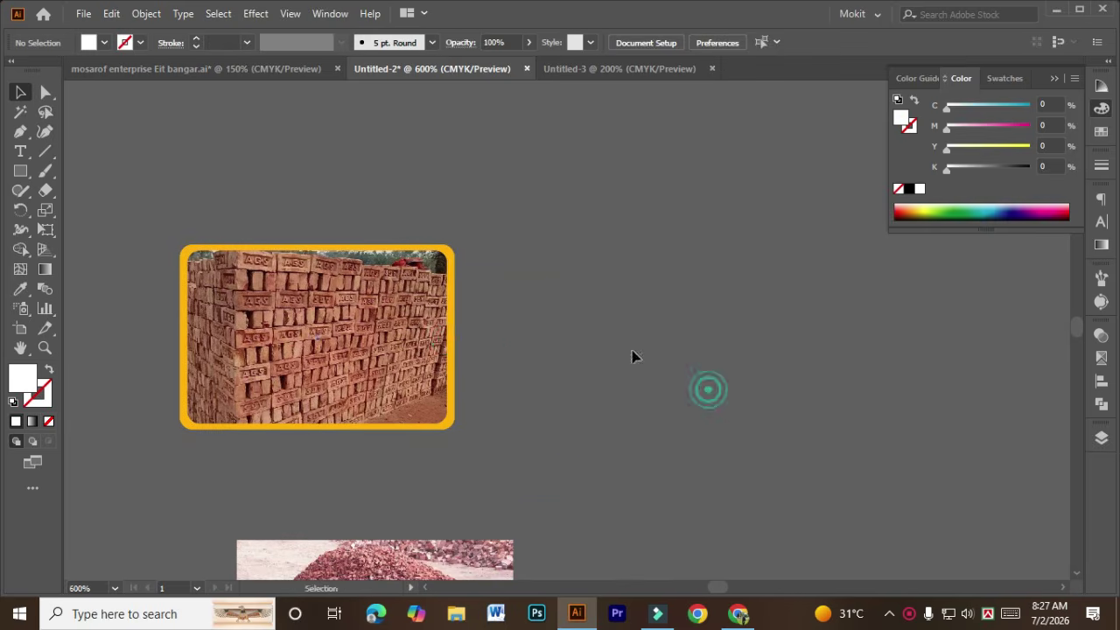
Move the framed brick group to the right, clear of the crushed-brick photo
{"action": "left_click_drag", "start_coordinate": [446, 339], "coordinate": [754, 400]}
{"action": "scroll", "coordinate": [754, 401], "scroll_direction": "down", "scroll_amount": 1}
{"action": "scroll", "coordinate": [683, 393], "scroll_direction": "down", "scroll_amount": 2}
{"action": "scroll", "coordinate": [682, 394], "scroll_direction": "right", "scroll_amount": 2}
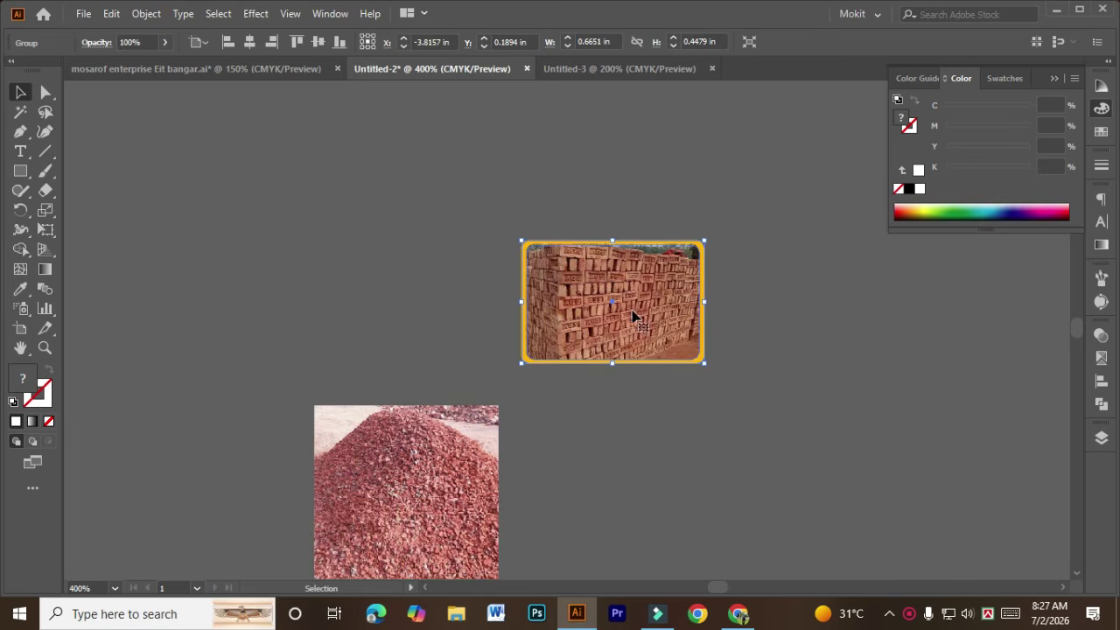
Duplicate the framed brick group diagonally down to the right so the copy overlaps the original's lower-right corner
{"action": "left_click_drag", "start_coordinate": [632, 313], "coordinate": [647, 402]}
{"action": "scroll", "coordinate": [647, 402], "scroll_direction": "up", "scroll_amount": 1}
{"action": "scroll", "coordinate": [648, 402], "scroll_direction": "right", "scroll_amount": 2}
{"action": "left_click_drag", "start_coordinate": [525, 378], "coordinate": [717, 382]}
{"action": "scroll", "coordinate": [488, 457], "scroll_direction": "down", "scroll_amount": 1}
{"action": "left_click_drag", "start_coordinate": [350, 477], "coordinate": [344, 525]}
{"action": "left_click_drag", "start_coordinate": [626, 447], "coordinate": [575, 414]}
{"action": "left_click", "coordinate": [572, 502]}
{"action": "scroll", "coordinate": [534, 498], "scroll_direction": "up", "scroll_amount": 1}
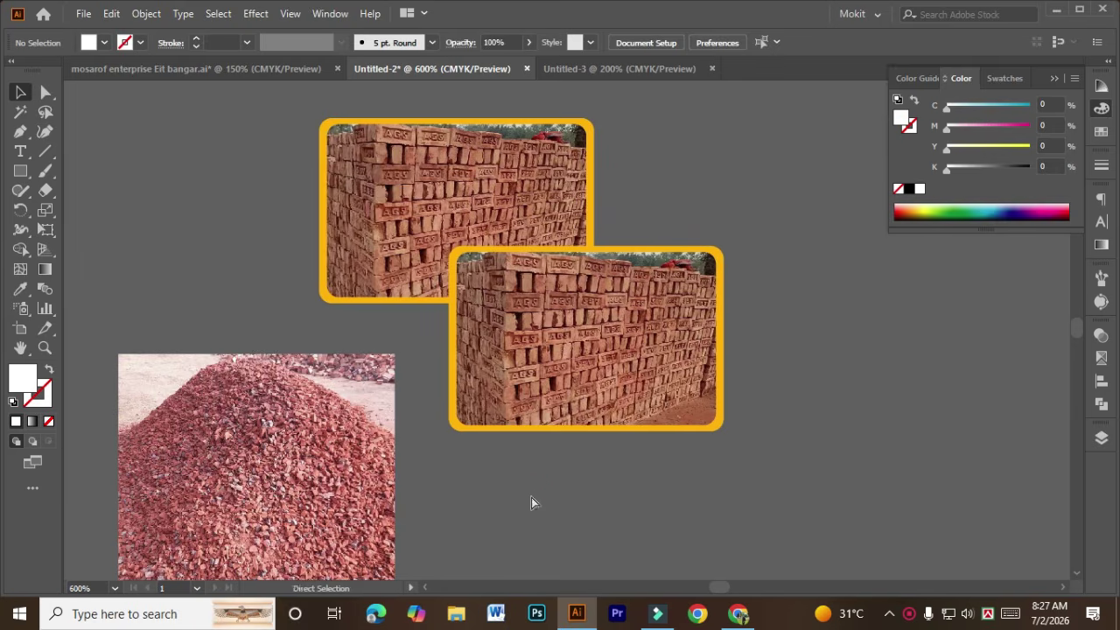
Cut the crushed-brick photo from its place beside the framed groups
{"action": "scroll", "coordinate": [525, 497], "scroll_direction": "down", "scroll_amount": 2}
{"action": "left_click_drag", "start_coordinate": [288, 440], "coordinate": [341, 459]}
{"action": "key", "text": "Delete"}
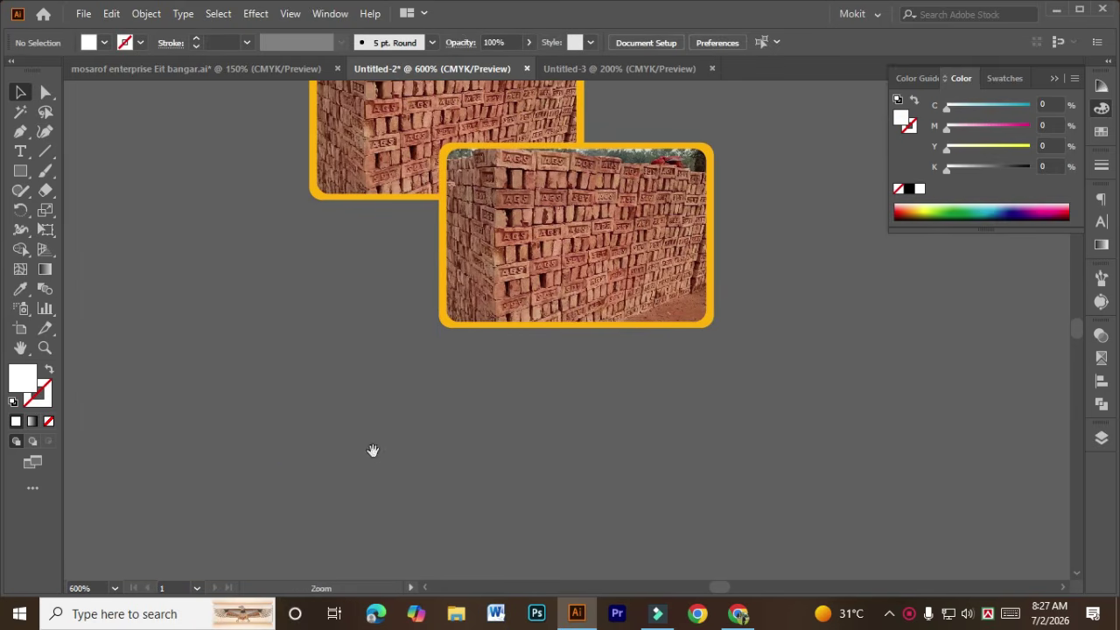
Isolate the duplicate's clip group, delete its stacked-bricks photo, paste the crushed-brick photo inside and position it to fill the frame
{"action": "left_click_drag", "start_coordinate": [755, 278], "coordinate": [600, 363]}
{"action": "left_click", "coordinate": [472, 273]}
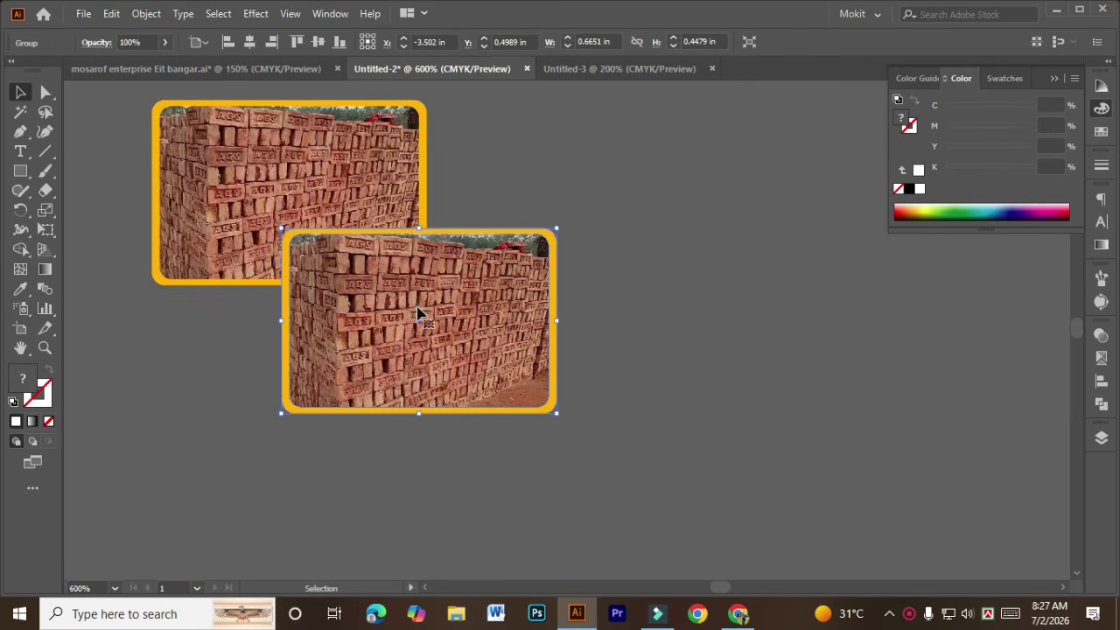
{"action": "double_click", "coordinate": [421, 318]}
{"action": "double_click", "coordinate": [371, 330]}
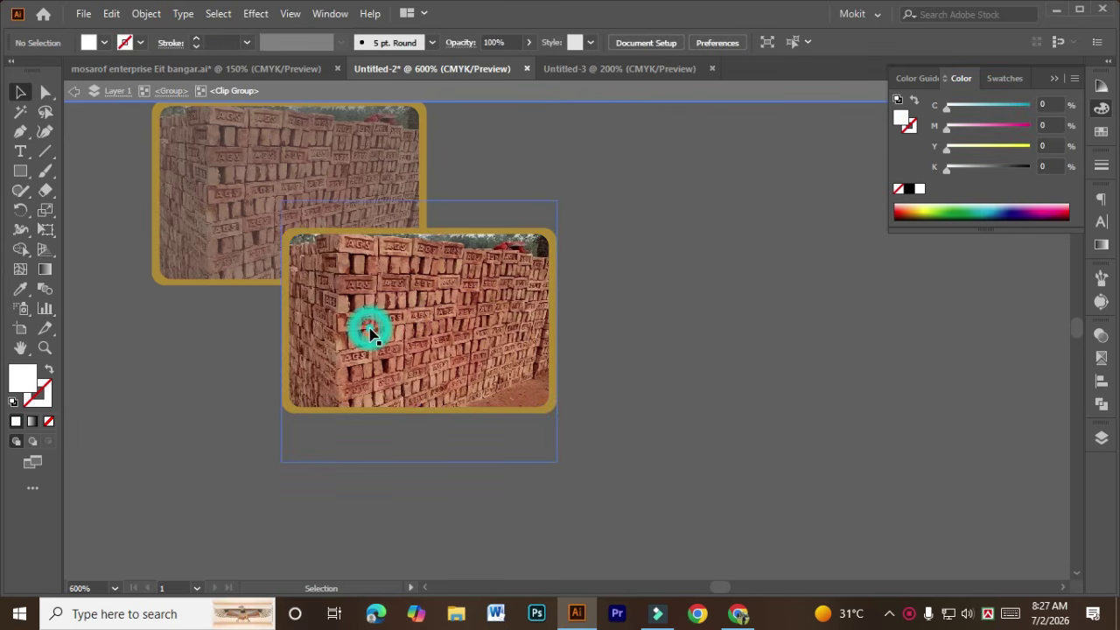
{"action": "left_click", "coordinate": [297, 343]}
{"action": "key", "text": "Delete"}
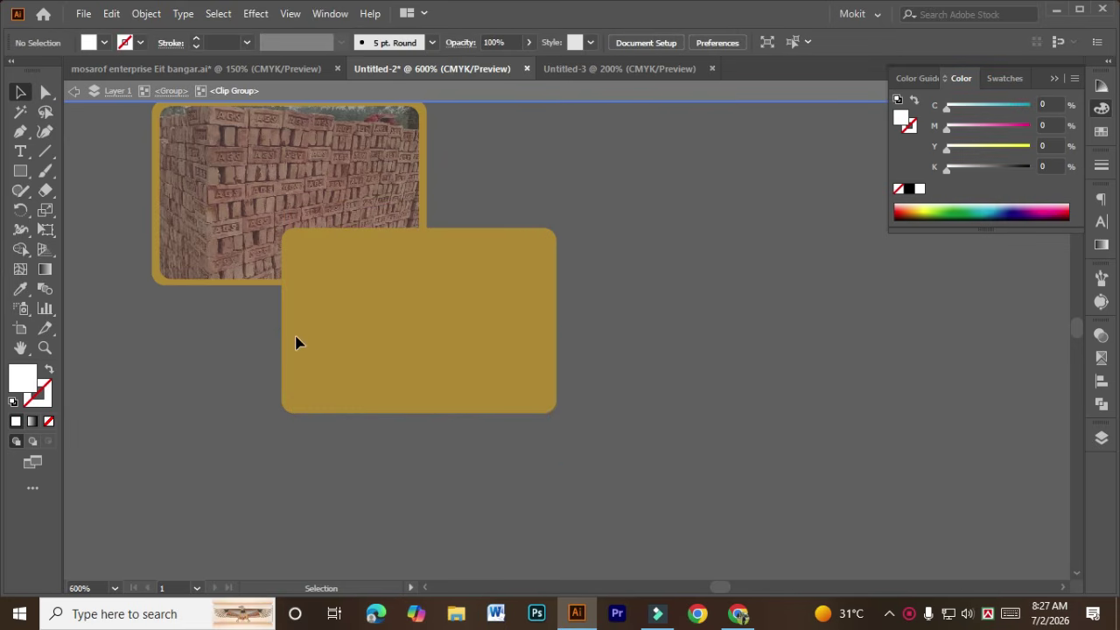
{"action": "key", "text": "ctrl+v"}
{"action": "left_click_drag", "start_coordinate": [488, 331], "coordinate": [413, 335]}
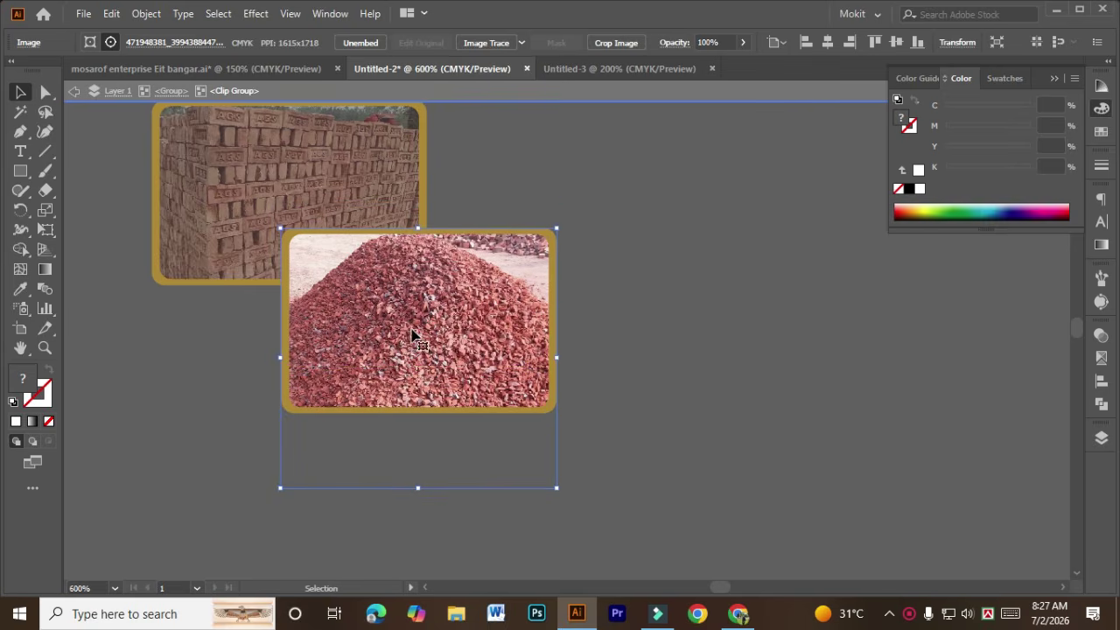
Leave isolation mode, group the two framed brick photos and move them into the card's upper-left area beside the machine
{"action": "left_click", "coordinate": [628, 397]}
{"action": "scroll", "coordinate": [627, 398], "scroll_direction": "down", "scroll_amount": 2}
{"action": "left_click_drag", "start_coordinate": [693, 373], "coordinate": [630, 377]}
{"action": "double_click", "coordinate": [630, 377]}
{"action": "left_click_drag", "start_coordinate": [641, 278], "coordinate": [366, 379]}
{"action": "key", "text": "ctrl+g"}
{"action": "scroll", "coordinate": [448, 373], "scroll_direction": "down", "scroll_amount": 2}
{"action": "left_click_drag", "start_coordinate": [458, 367], "coordinate": [667, 391]}
{"action": "scroll", "coordinate": [668, 391], "scroll_direction": "up", "scroll_amount": 2}
{"action": "scroll", "coordinate": [674, 420], "scroll_direction": "right", "scroll_amount": 2}
{"action": "scroll", "coordinate": [682, 457], "scroll_direction": "down", "scroll_amount": 1}
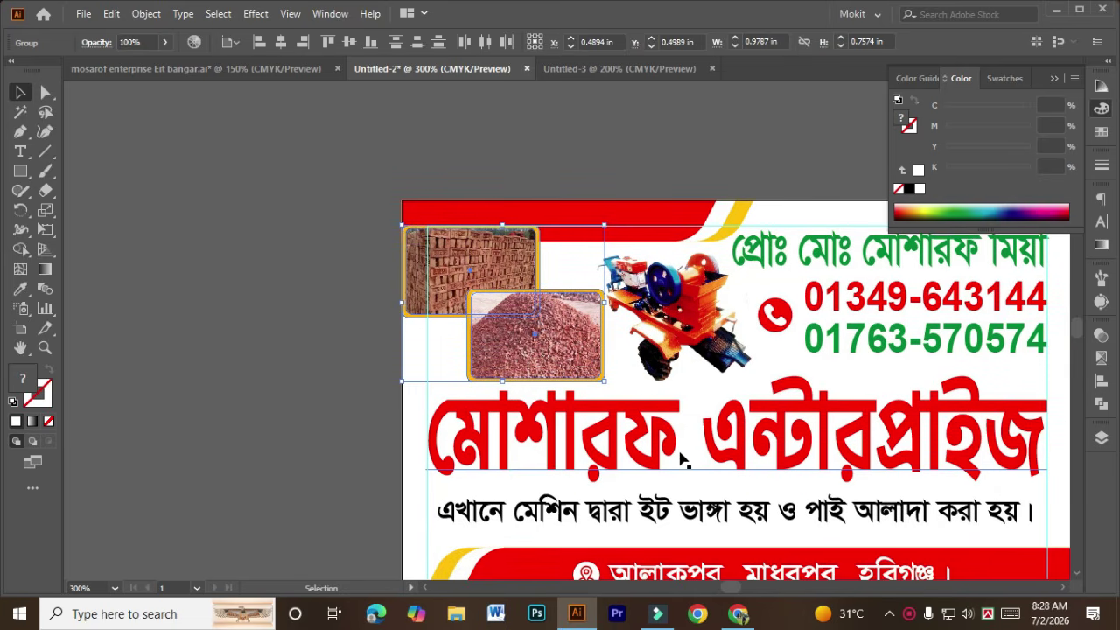
Nudge the enterprise name and the service line down slightly, and raise the service line a little back toward the name
{"action": "left_click", "coordinate": [692, 482]}
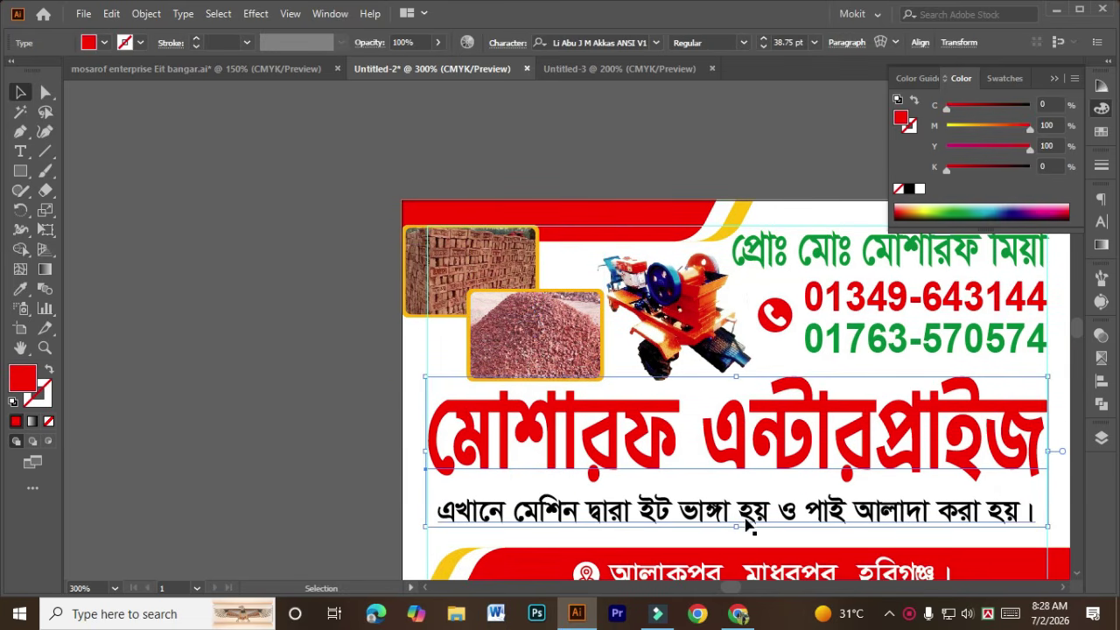
{"action": "left_click", "coordinate": [262, 501]}
{"action": "left_click", "coordinate": [621, 464]}
{"action": "left_click", "coordinate": [623, 460], "text": "shift"}
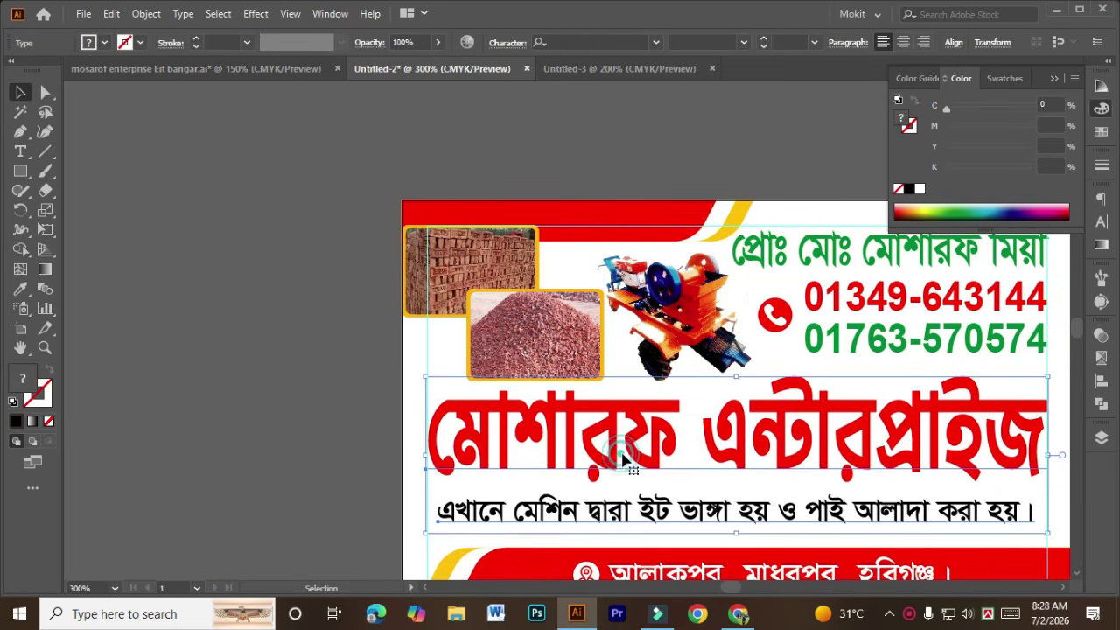
{"action": "key", "text": "Down"}
{"action": "key", "text": "Down"}
{"action": "key", "text": "Down"}
{"action": "left_click", "coordinate": [295, 488]}
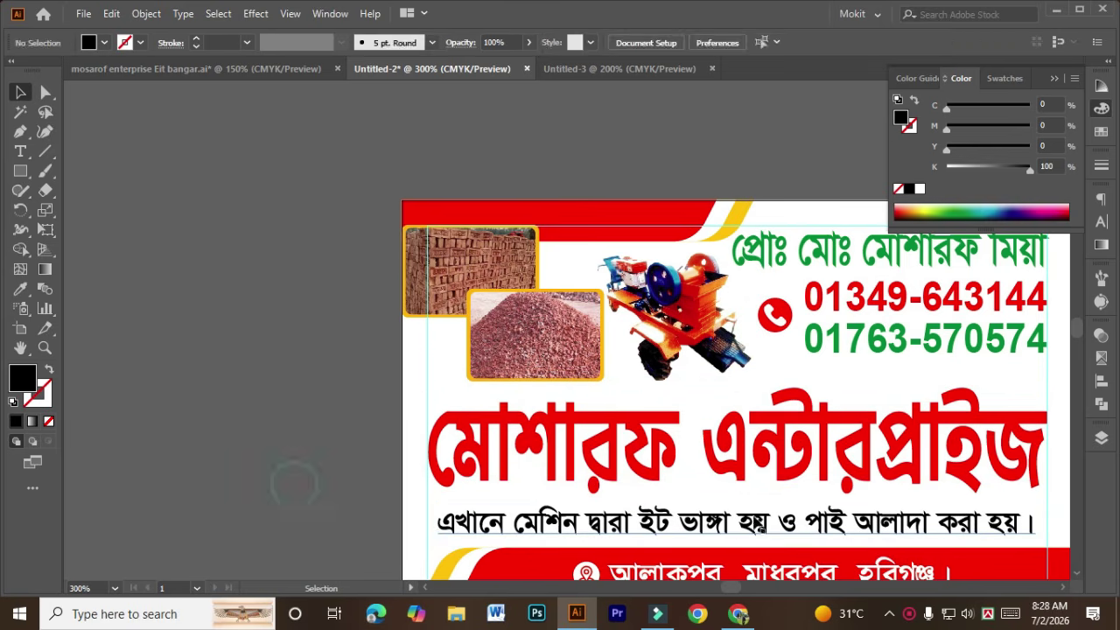
{"action": "left_click", "coordinate": [753, 524]}
{"action": "key", "text": "Up"}
Lower the framed brick photos slightly and scale them proportionally to about 0.88 in wide, aligned to the card's left guide
{"action": "left_click", "coordinate": [521, 364]}
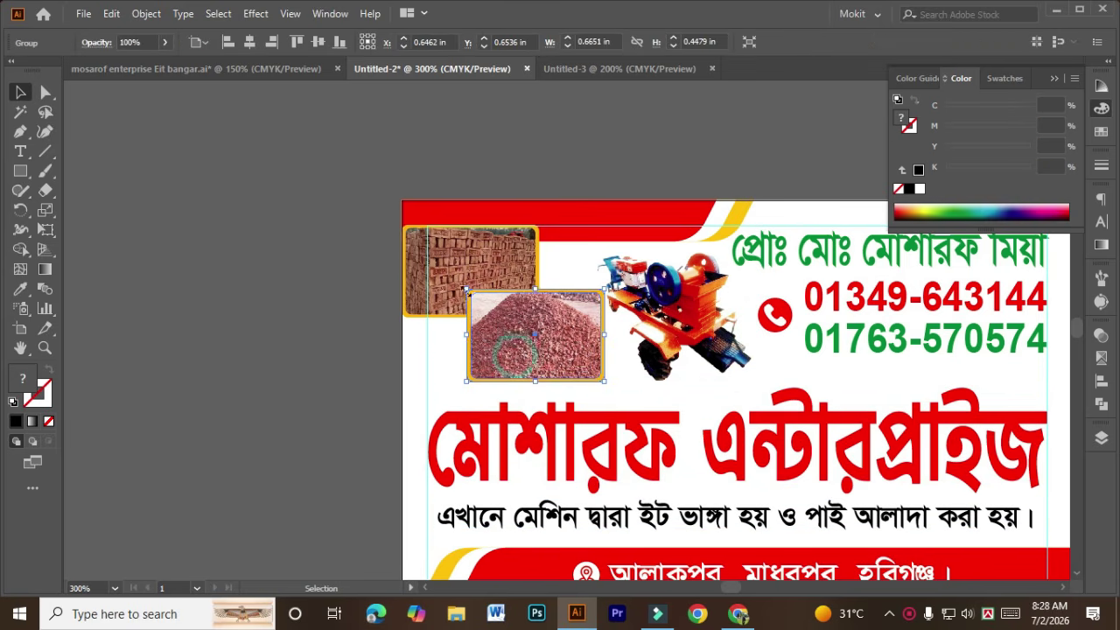
{"action": "key", "text": "Down"}
{"action": "key", "text": "Down"}
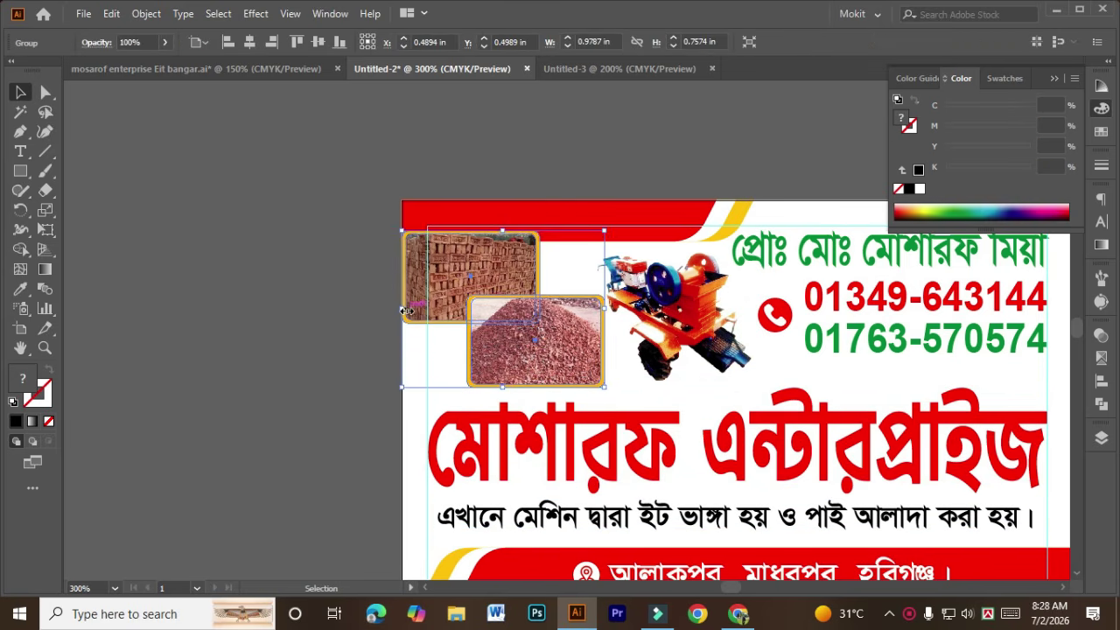
{"action": "left_click_drag", "start_coordinate": [402, 319], "coordinate": [461, 340]}
{"action": "left_click", "coordinate": [295, 392]}
{"action": "left_click", "coordinate": [490, 288]}
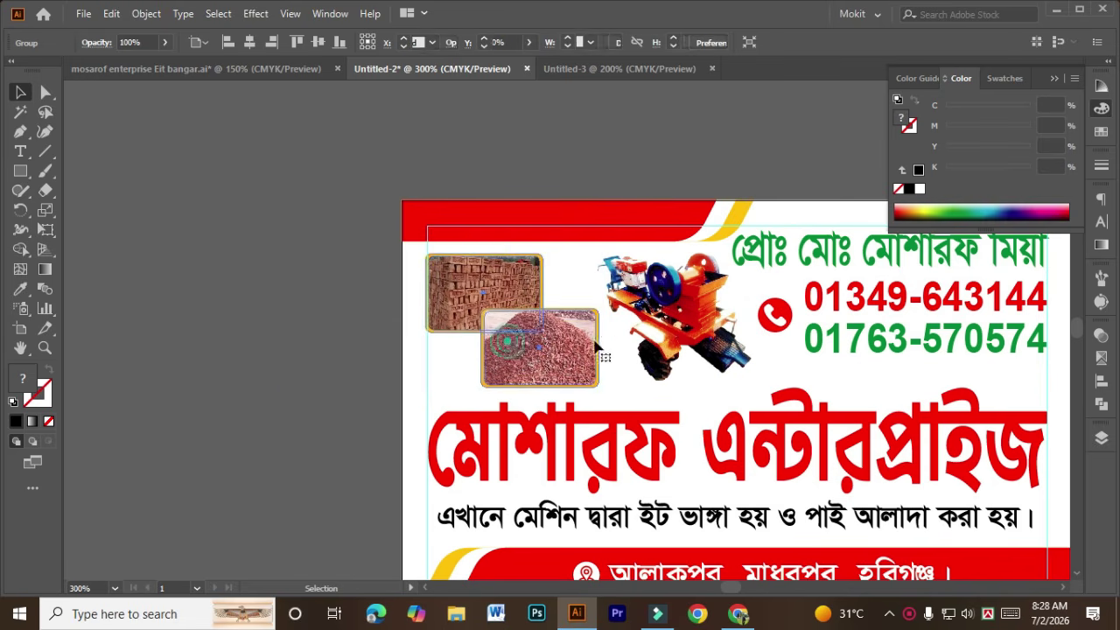
{"action": "scroll", "coordinate": [610, 344], "scroll_direction": "up", "scroll_amount": 1}
{"action": "left_click_drag", "start_coordinate": [597, 314], "coordinate": [608, 315]}
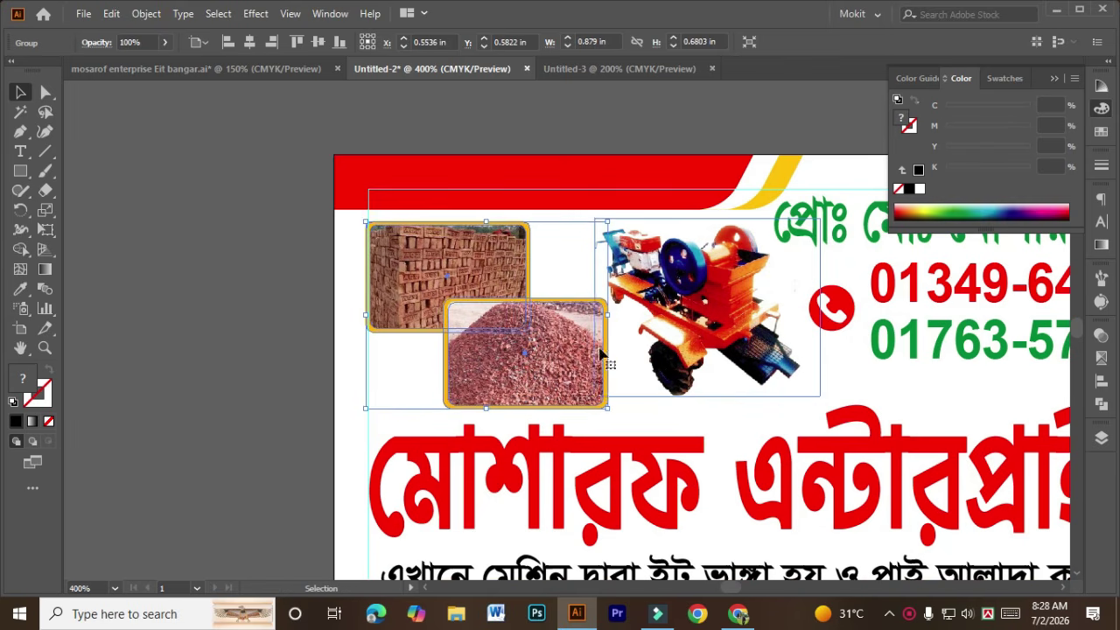
{"action": "left_click", "coordinate": [274, 401]}
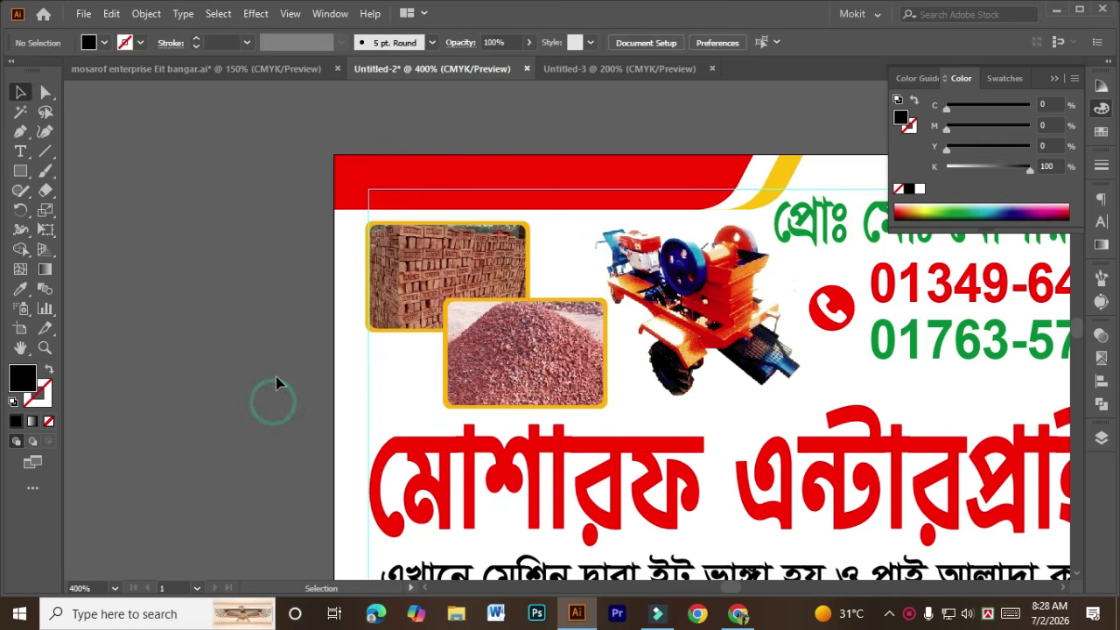
Check the card's overall layout, from the brick photos and machine to the contact details and address band
{"action": "scroll", "coordinate": [276, 377], "scroll_direction": "down", "scroll_amount": 2}
{"action": "left_click_drag", "start_coordinate": [644, 360], "coordinate": [535, 314]}
{"action": "left_click", "coordinate": [801, 359]}
{"action": "scroll", "coordinate": [713, 394], "scroll_direction": "up", "scroll_amount": 1}
{"action": "left_click_drag", "start_coordinate": [669, 373], "coordinate": [762, 380]}
{"action": "left_click", "coordinate": [687, 333]}
{"action": "left_click", "coordinate": [825, 367]}
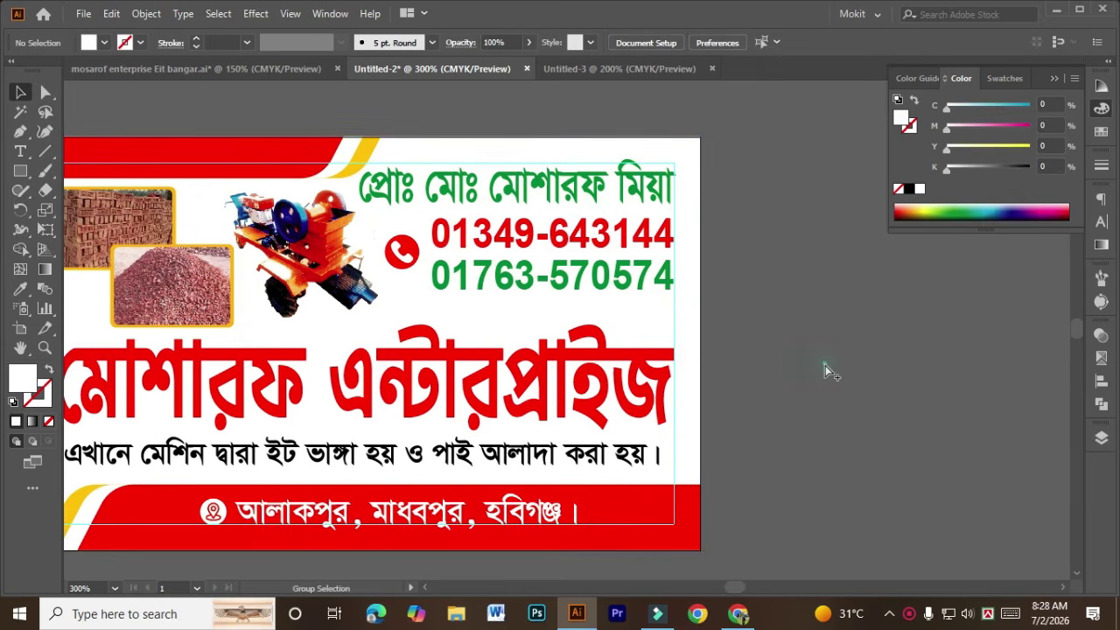
{"action": "left_click_drag", "start_coordinate": [811, 336], "coordinate": [904, 357]}
{"action": "left_click", "coordinate": [883, 366]}
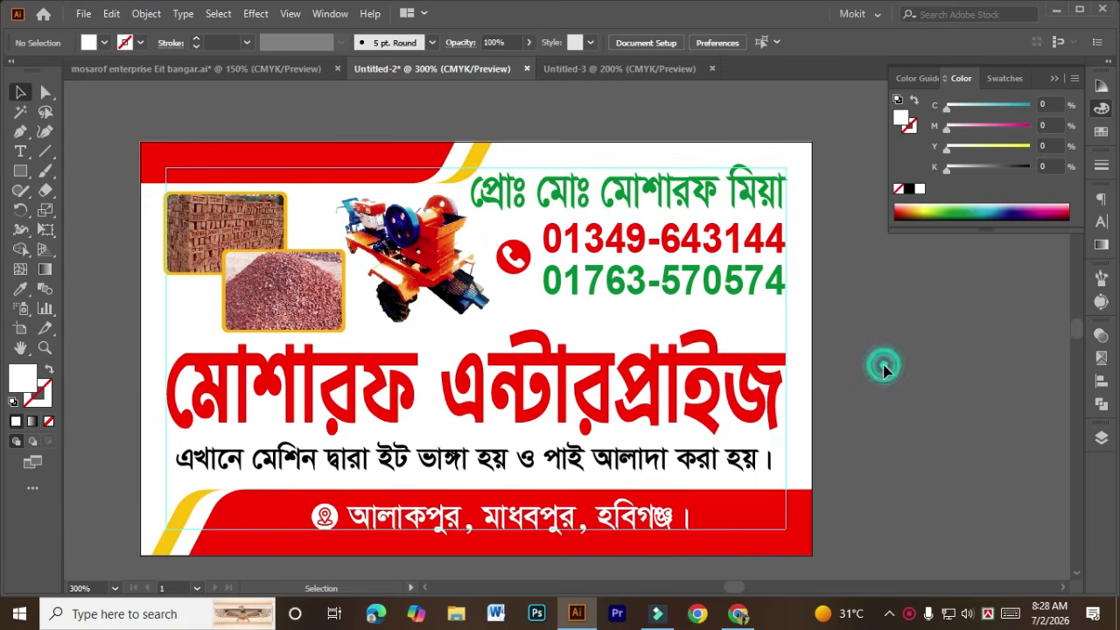
Fill the card's white background rectangle with a radial gradient
{"action": "left_click", "coordinate": [799, 326]}
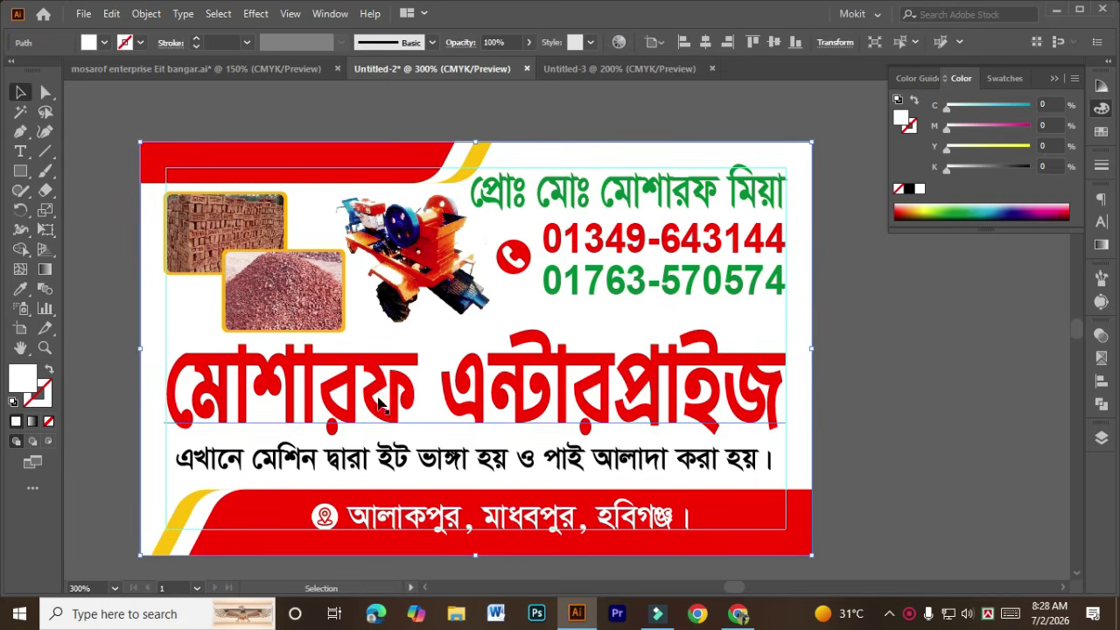
{"action": "left_click", "coordinate": [33, 424]}
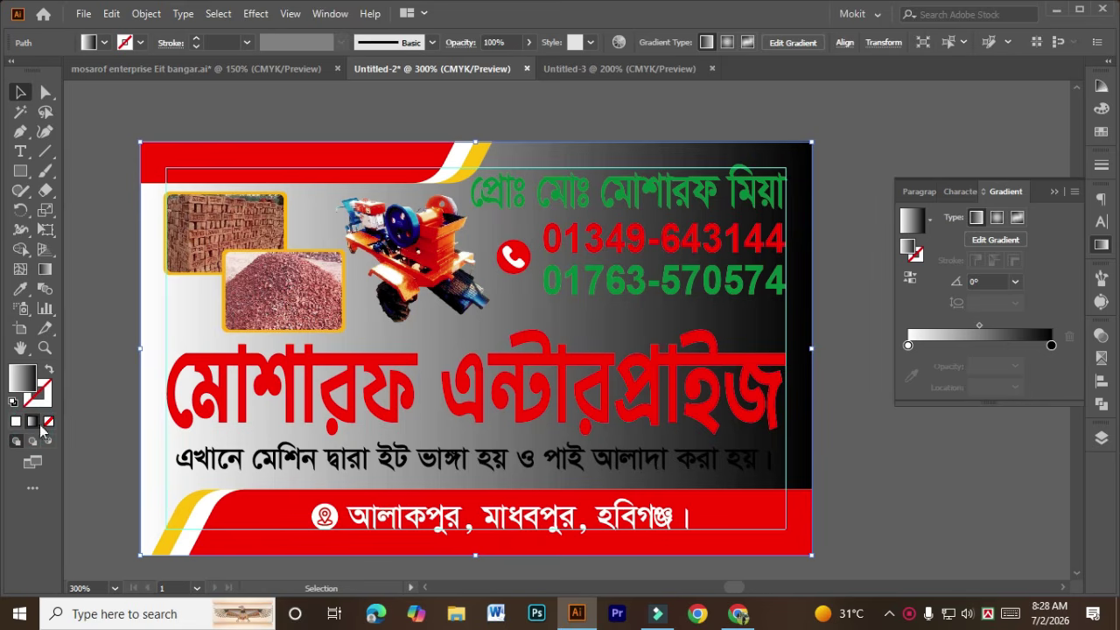
{"action": "left_click", "coordinate": [998, 218]}
Set the background gradient's outer colour stop to pale yellow, CMYK 0, 0, 20, 0
{"action": "double_click", "coordinate": [1052, 345]}
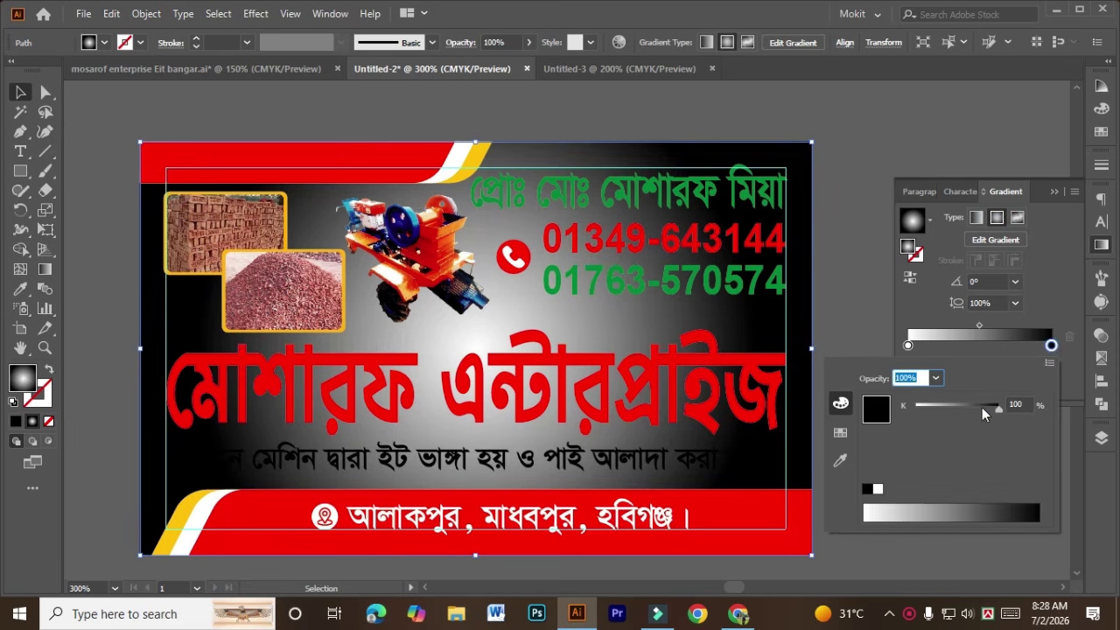
{"action": "left_click", "coordinate": [1050, 363]}
{"action": "left_click", "coordinate": [1005, 420]}
{"action": "left_click_drag", "start_coordinate": [999, 466], "coordinate": [930, 454]}
{"action": "left_click", "coordinate": [939, 447]}
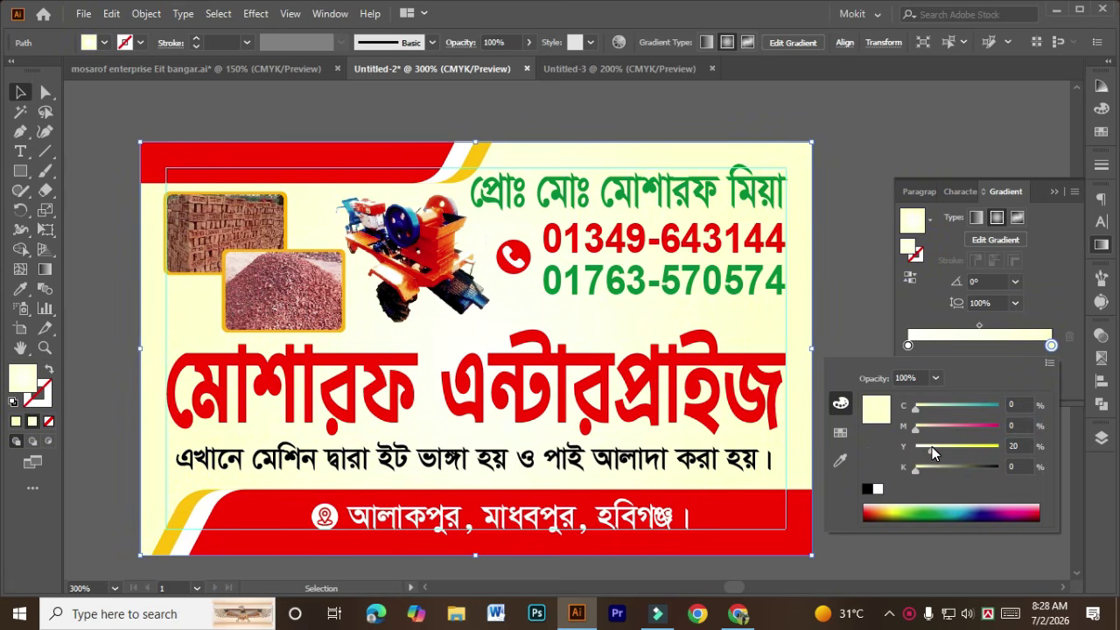
{"action": "left_click", "coordinate": [866, 263]}
{"action": "left_click", "coordinate": [1054, 191]}
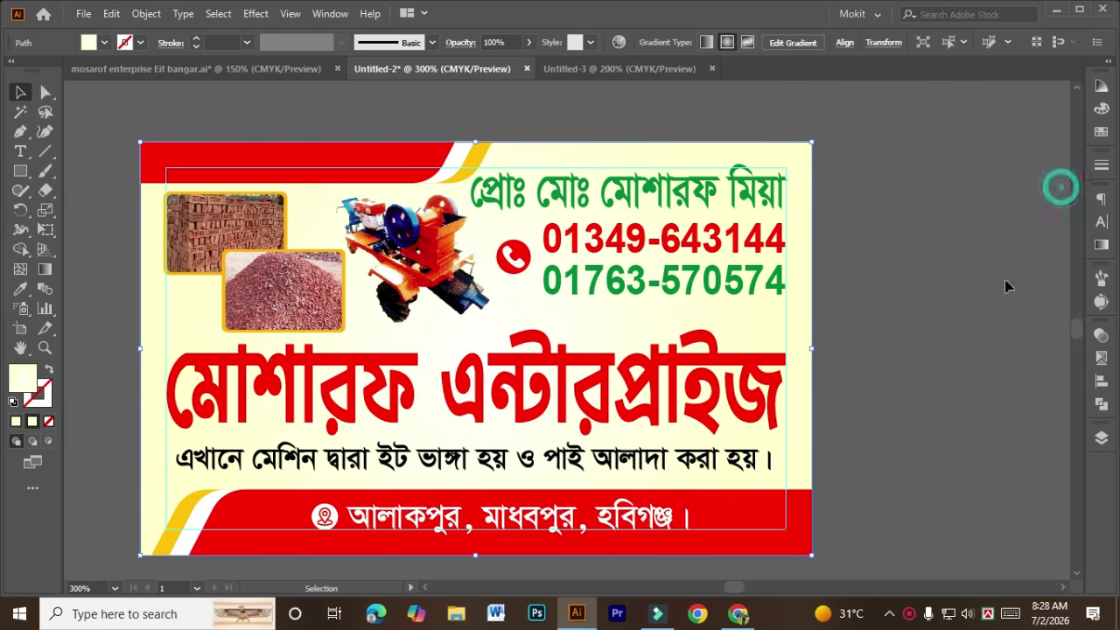
{"action": "left_click", "coordinate": [1004, 280]}
Paste a copy of the enterprise name in place behind the original and give the copy a 2 pt stroke
{"action": "left_click", "coordinate": [541, 374]}
{"action": "key", "text": "a"}
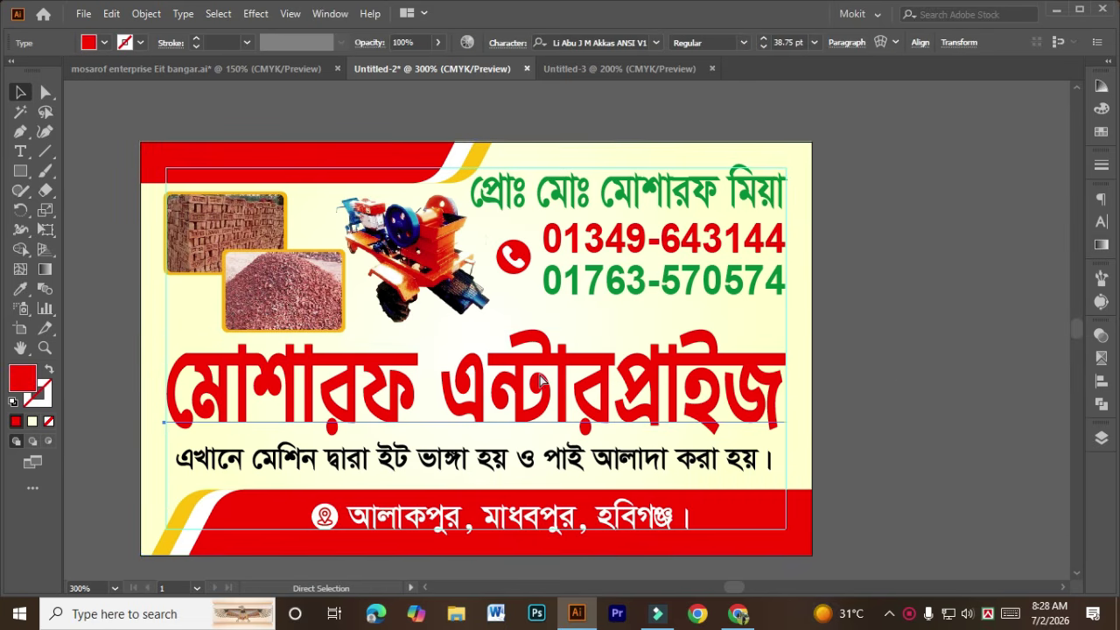
{"action": "left_click", "coordinate": [541, 378]}
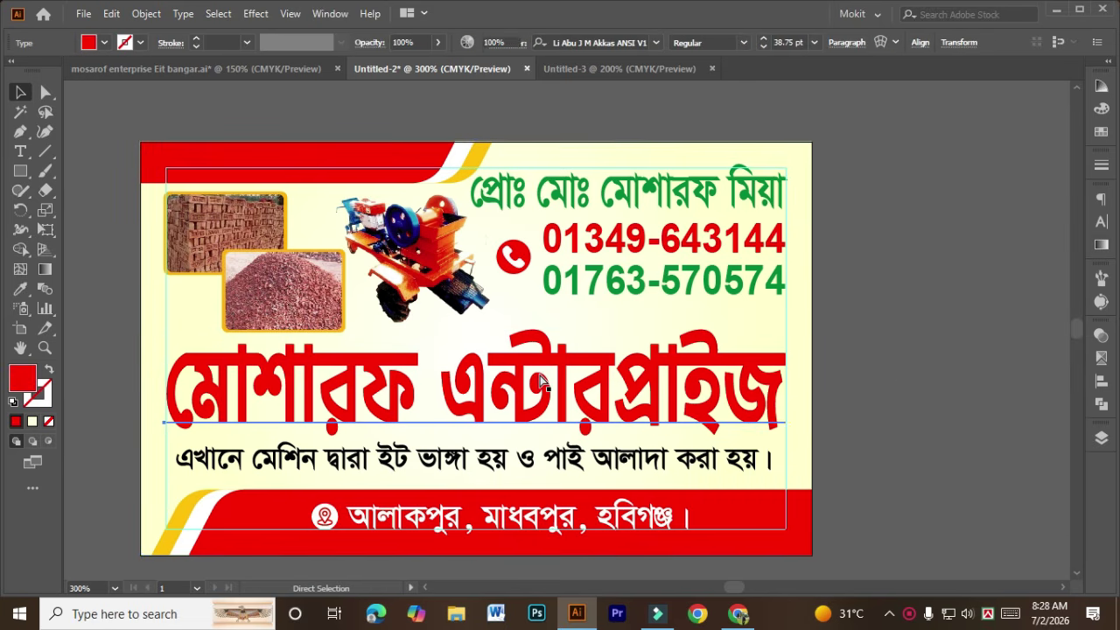
{"action": "key", "text": "v"}
{"action": "left_click", "coordinate": [541, 378]}
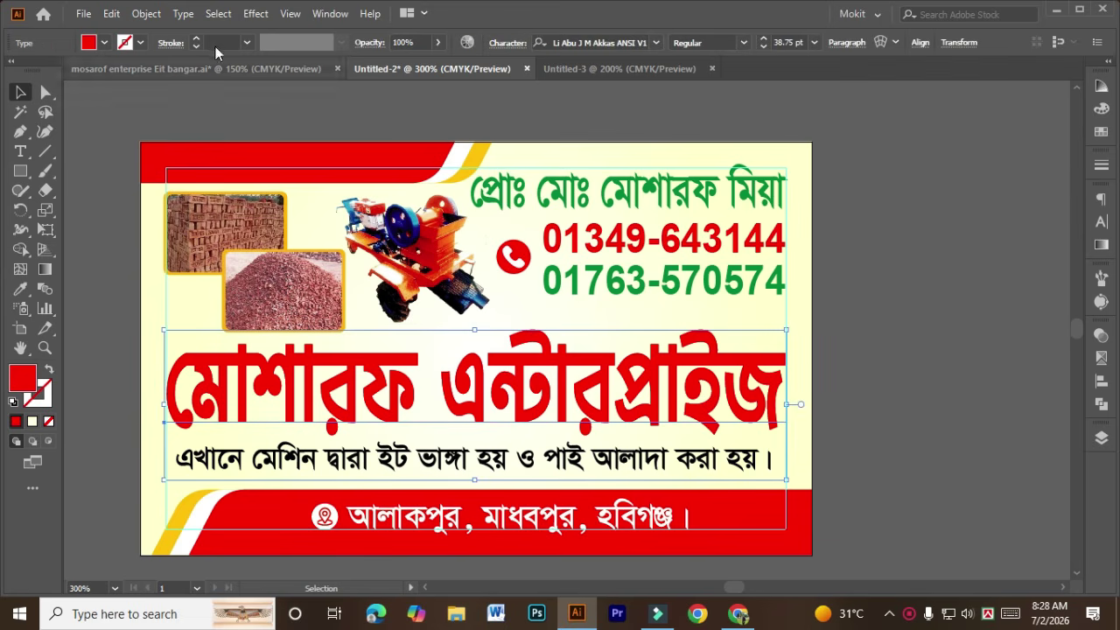
{"action": "left_click", "coordinate": [196, 39]}
{"action": "left_click", "coordinate": [196, 40]}
{"action": "left_click", "coordinate": [196, 39]}
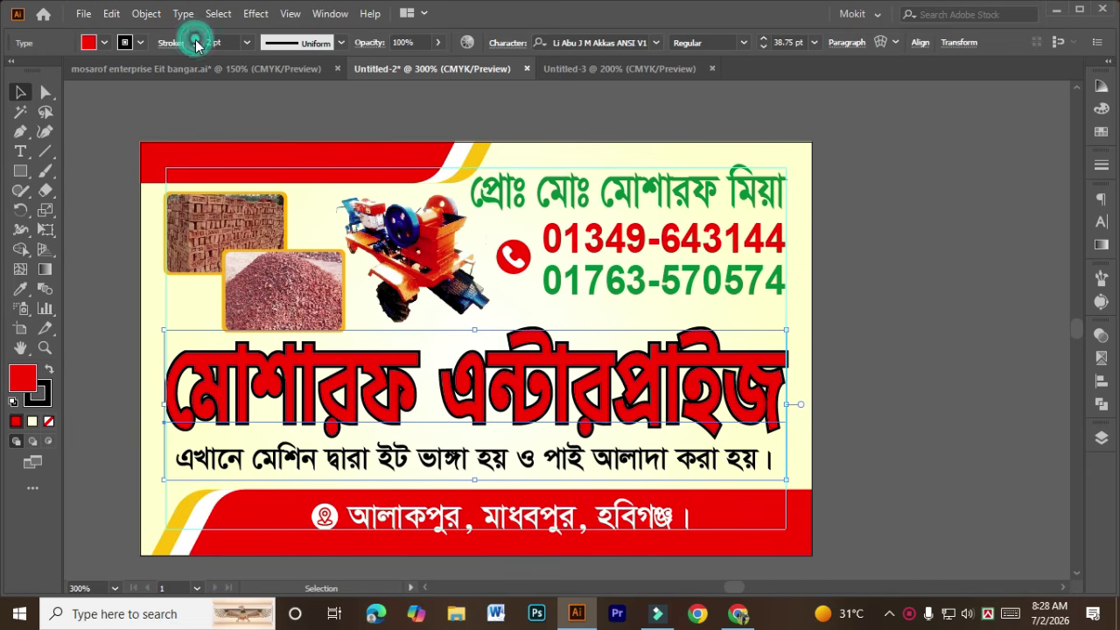
Give the enterprise name copy's stroke round corners and colour the stroke white
{"action": "left_click", "coordinate": [172, 42]}
{"action": "left_click", "coordinate": [82, 84]}
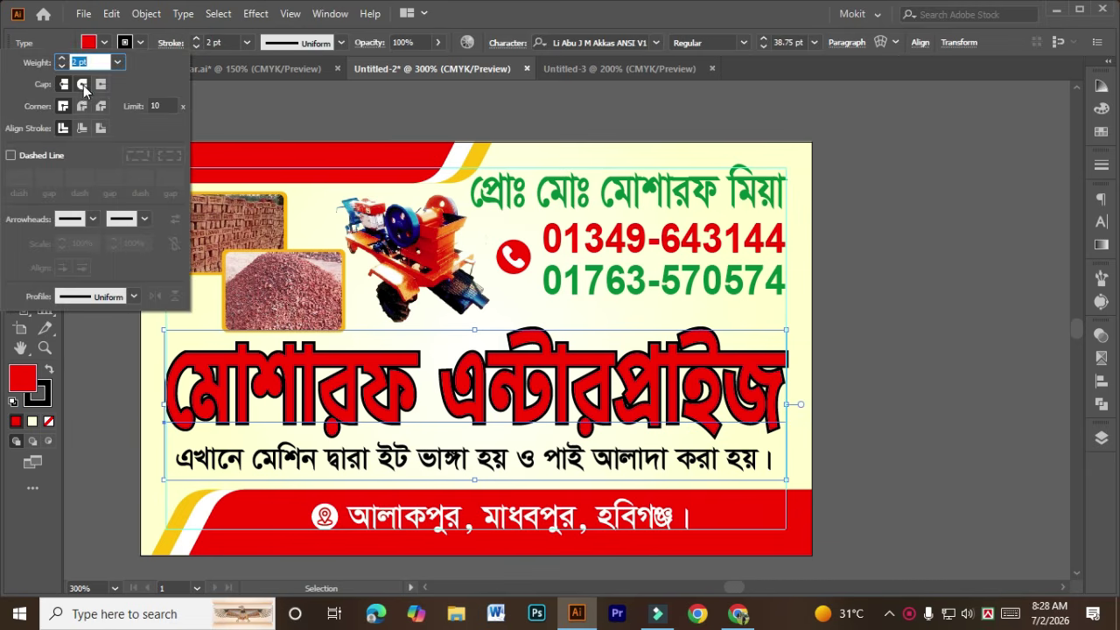
{"action": "left_click", "coordinate": [82, 106]}
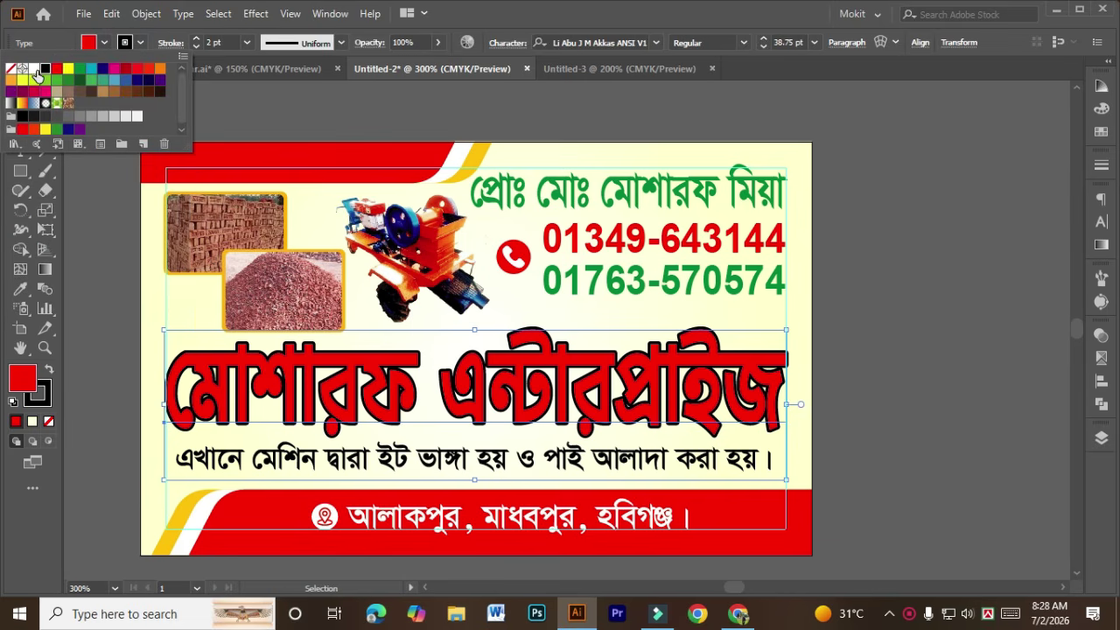
{"action": "left_click", "coordinate": [10, 68]}
{"action": "left_click", "coordinate": [897, 324]}
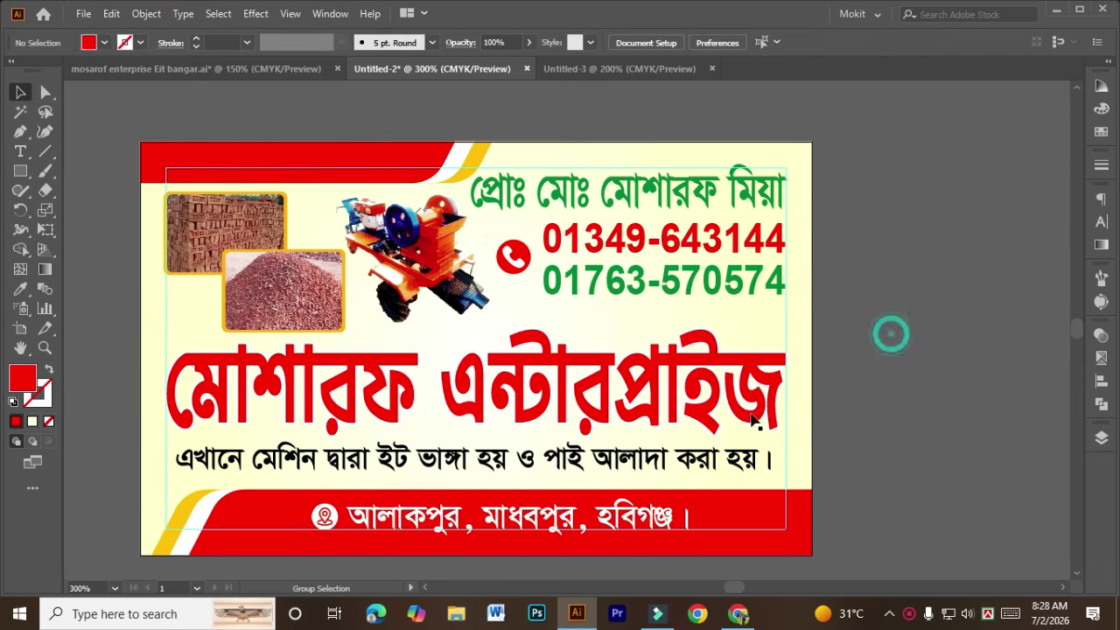
Select the red enterprise name together with its white-outlined copy and group them
{"action": "left_click", "coordinate": [580, 418]}
{"action": "left_click", "coordinate": [580, 418]}
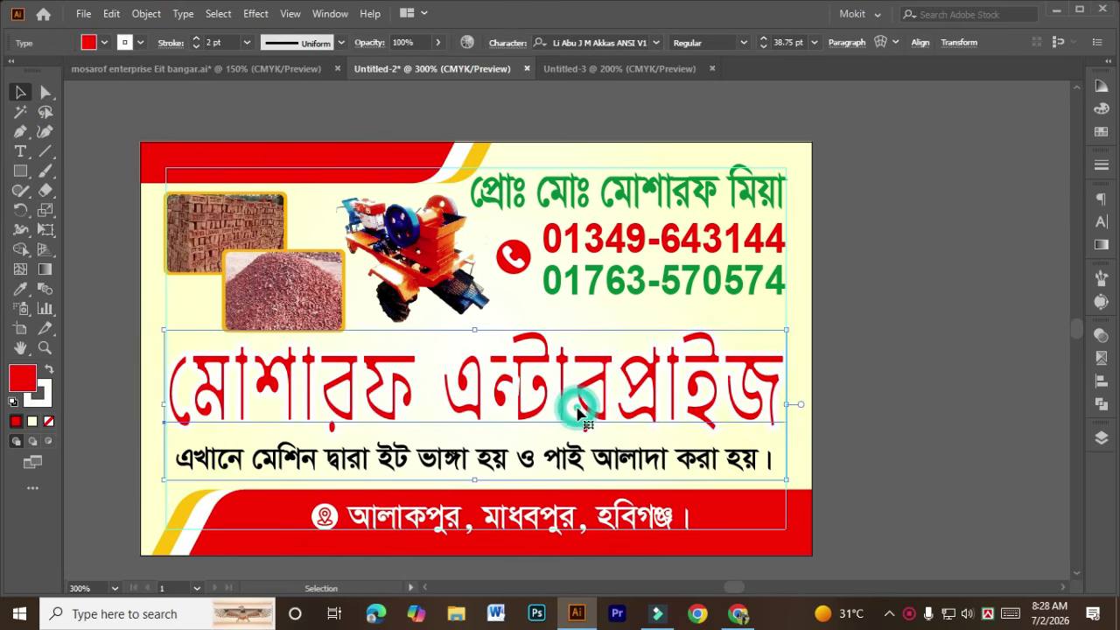
{"action": "key", "text": "Delete"}
{"action": "key", "text": "ctrl+z"}
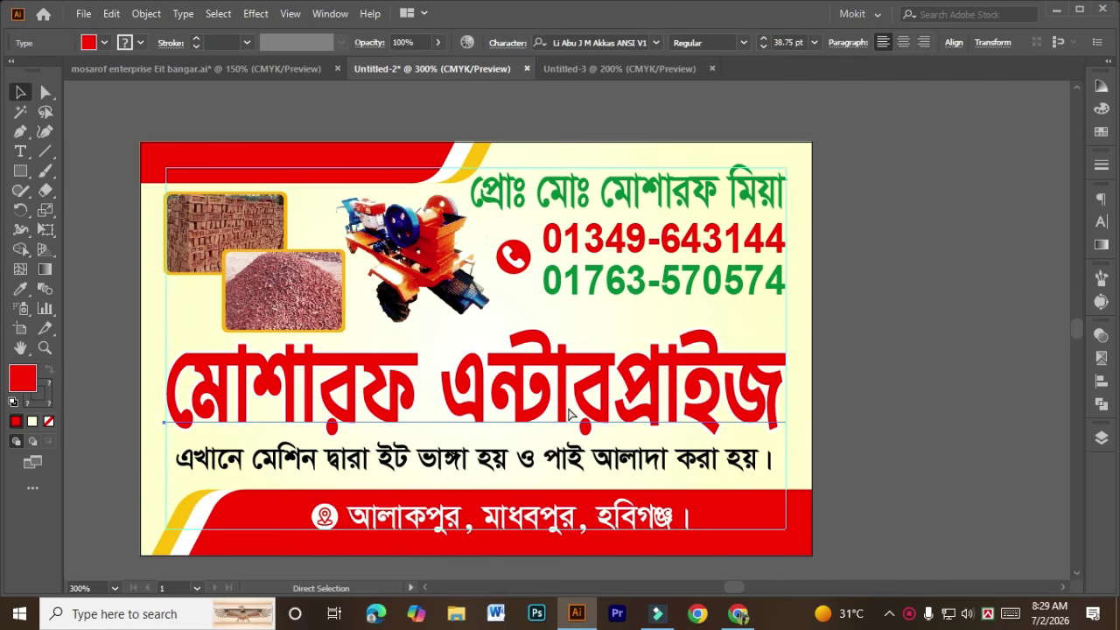
{"action": "key", "text": "ctrl+g"}
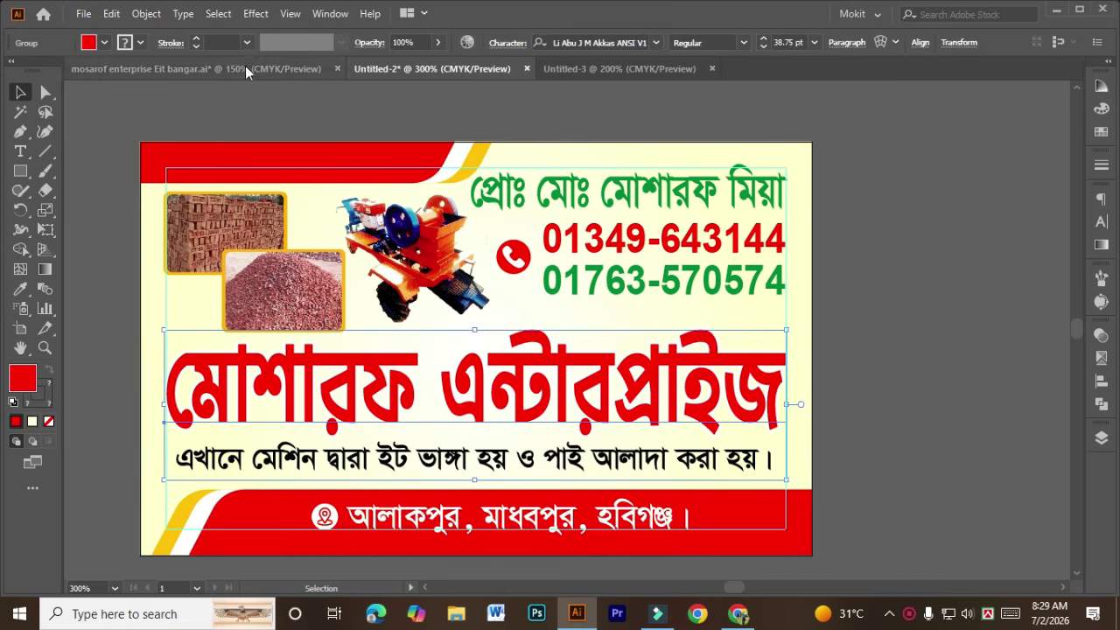
Show the rulers and change their units to pixels
{"action": "key", "text": "ctrl"}
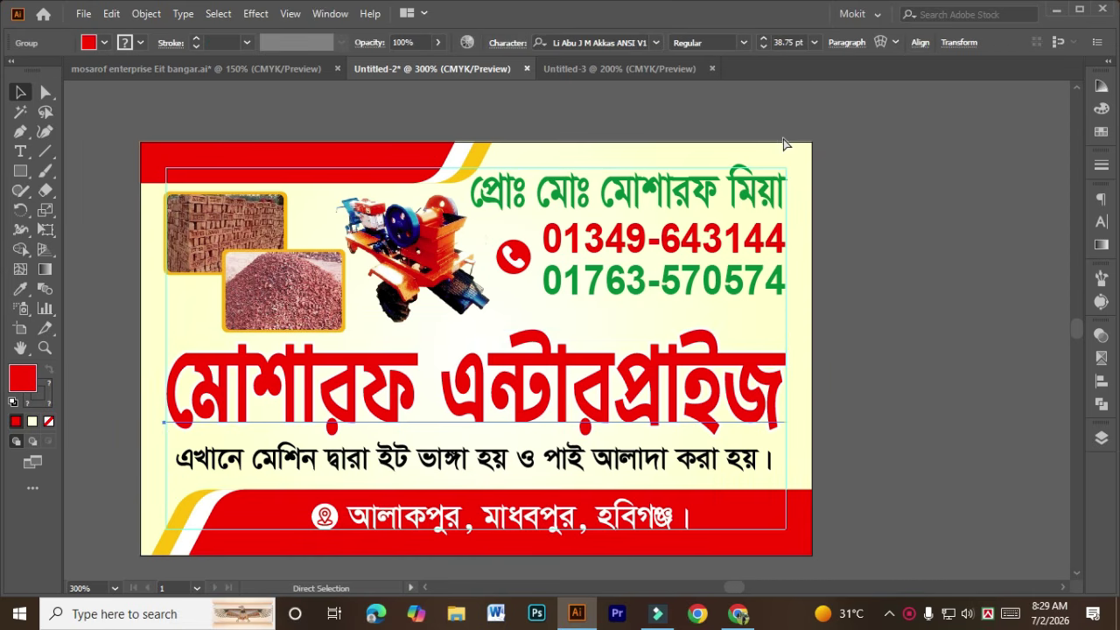
{"action": "key", "text": "ctrl+r"}
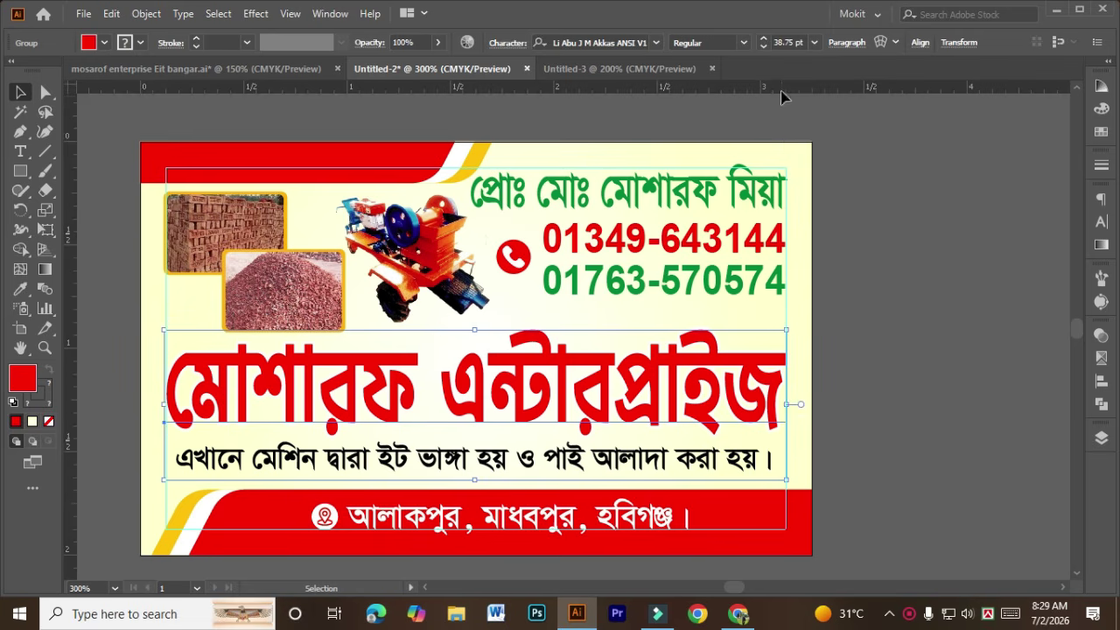
{"action": "right_click", "coordinate": [781, 90]}
{"action": "left_click", "coordinate": [823, 190]}
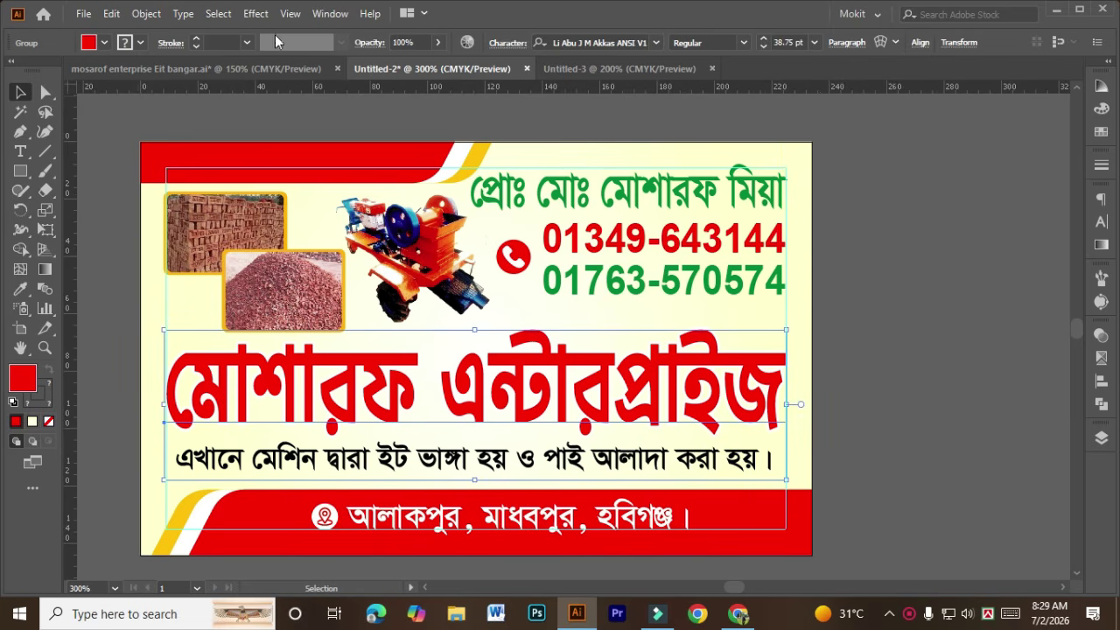
Apply a Multiply drop shadow to the enterprise name group with 30% opacity, 1 px X and Y offsets and 0 px blur
{"action": "left_click", "coordinate": [255, 14]}
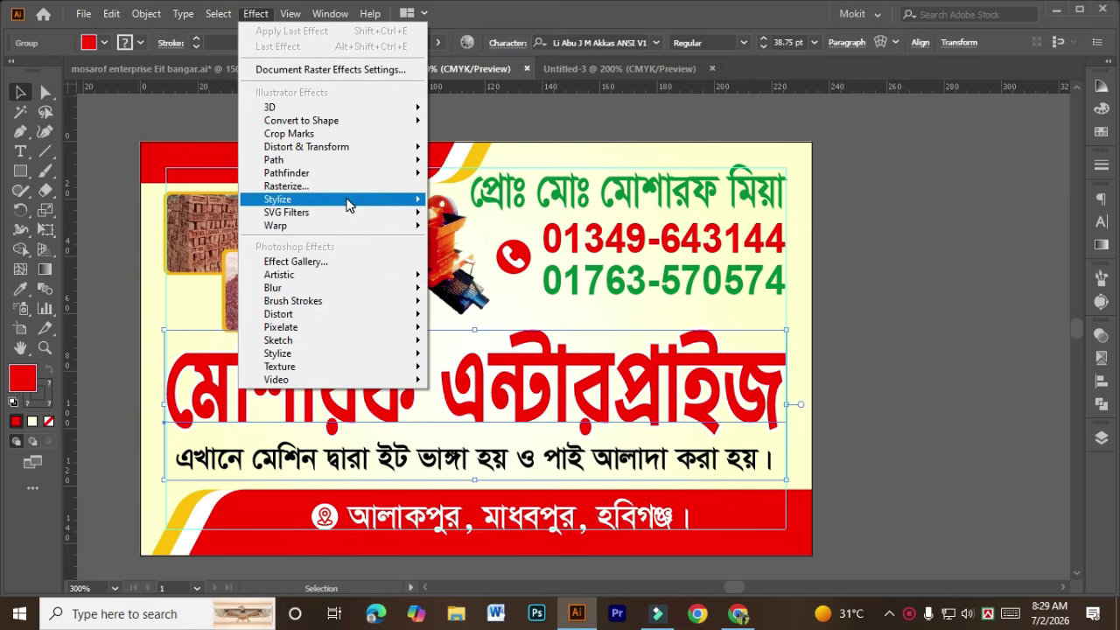
{"action": "mouse_move", "coordinate": [350, 200]}
{"action": "left_click", "coordinate": [477, 203]}
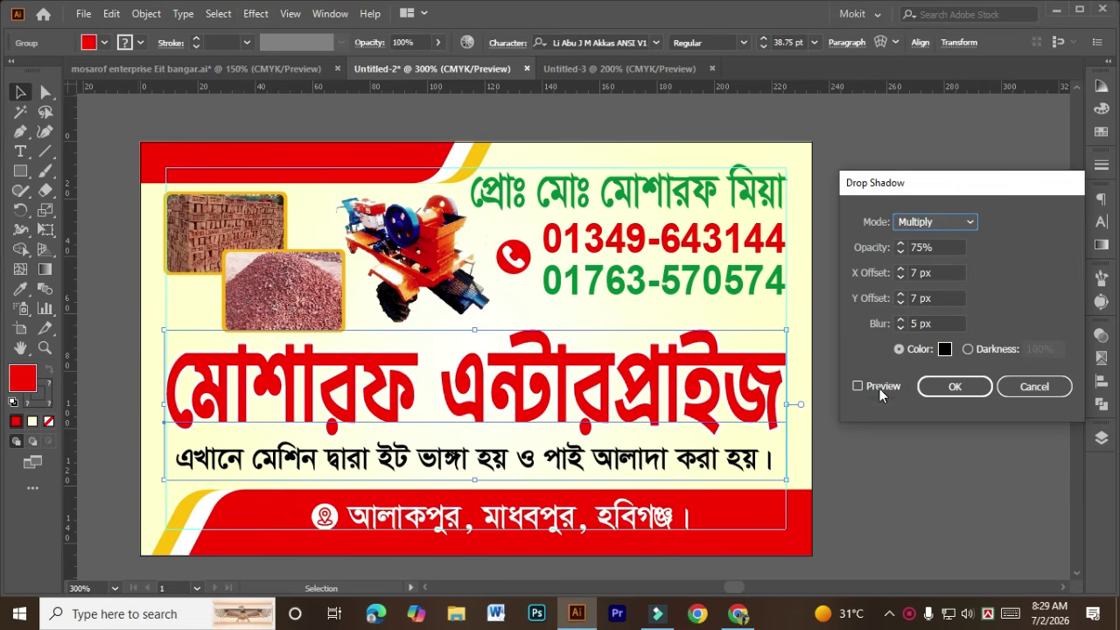
{"action": "left_click", "coordinate": [857, 389]}
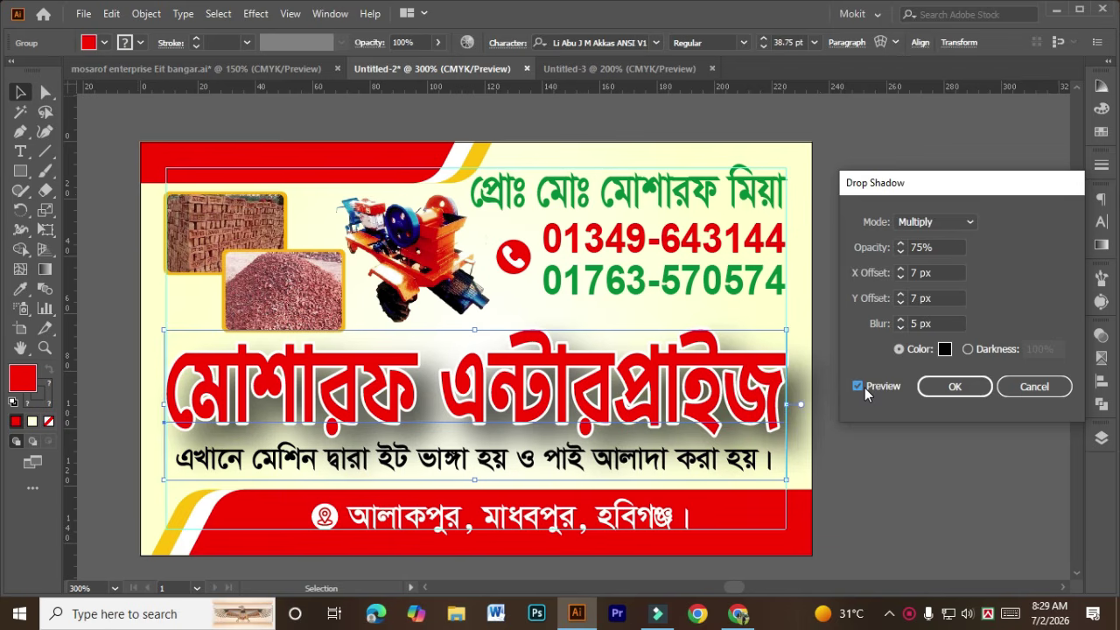
{"action": "double_click", "coordinate": [933, 250]}
{"action": "type", "text": "30"}
{"action": "key", "text": "Tab"}
{"action": "type", "text": "1"}
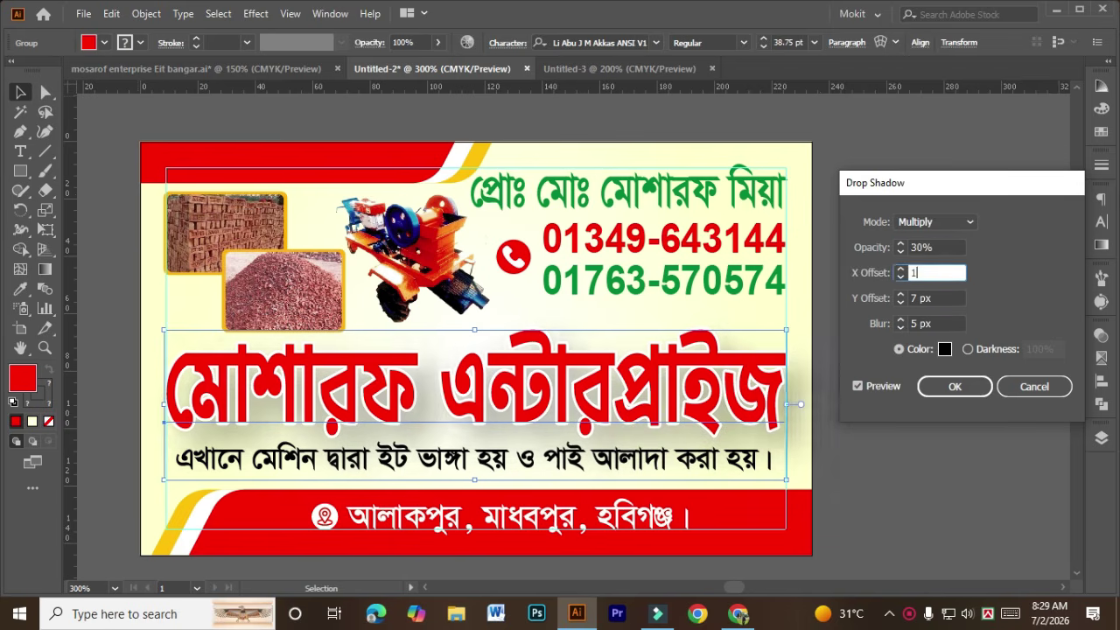
{"action": "key", "text": "Tab"}
{"action": "type", "text": "1"}
{"action": "key", "text": "Tab"}
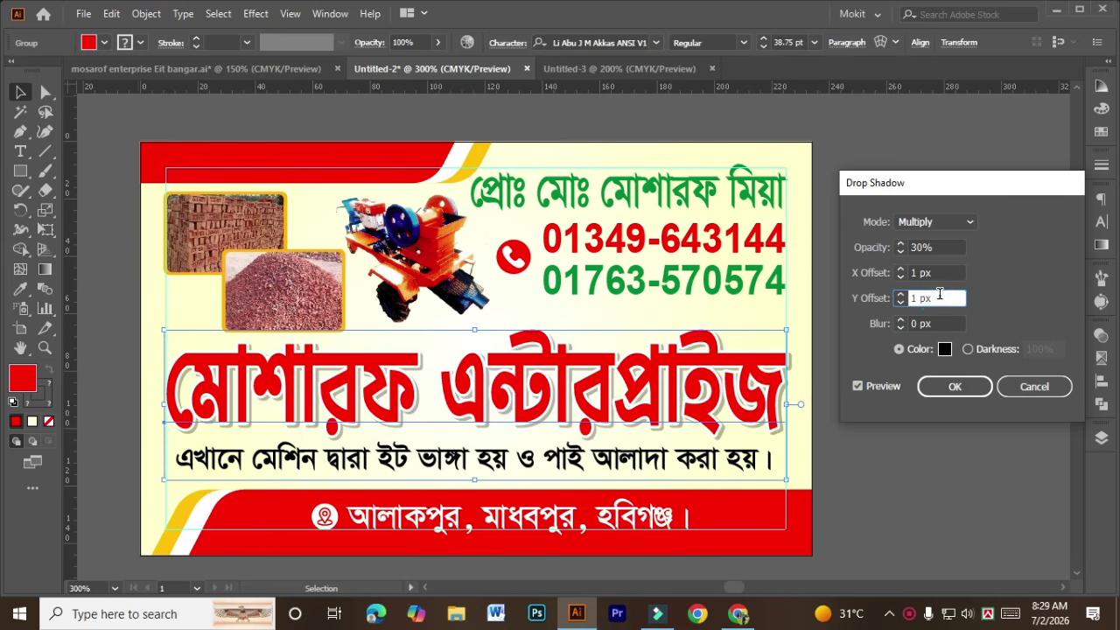
{"action": "key", "text": "Return"}
{"action": "left_click", "coordinate": [967, 394]}
Hide the guides around the card and bring the whole design into view
{"action": "scroll", "coordinate": [967, 394], "scroll_direction": "down", "scroll_amount": 1}
{"action": "scroll", "coordinate": [967, 394], "scroll_direction": "right", "scroll_amount": 3}
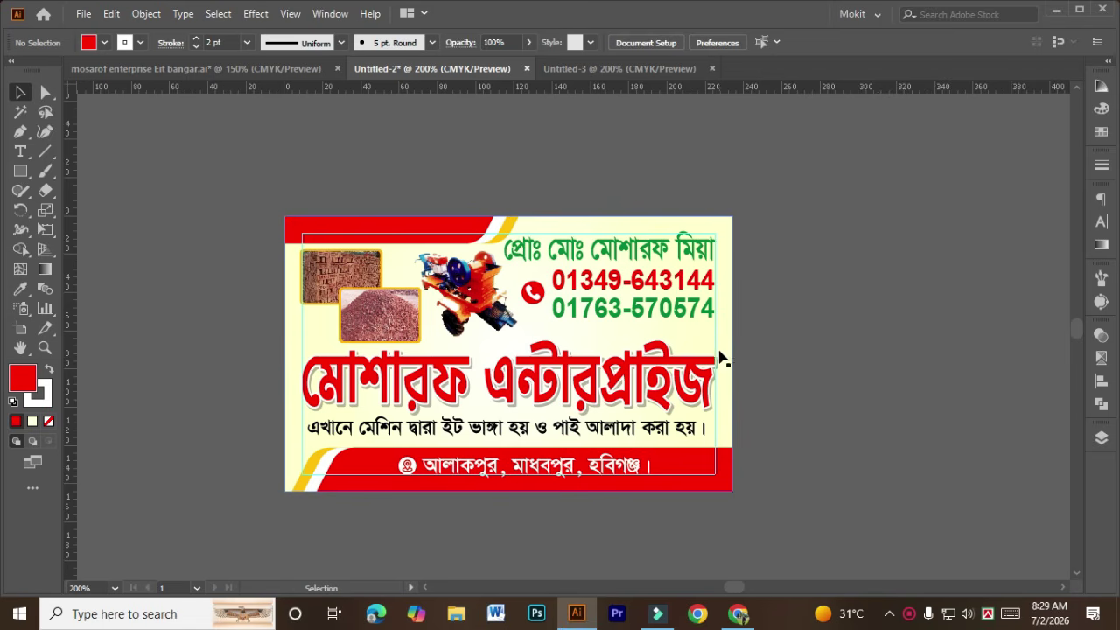
{"action": "scroll", "coordinate": [716, 348], "scroll_direction": "up", "scroll_amount": 1}
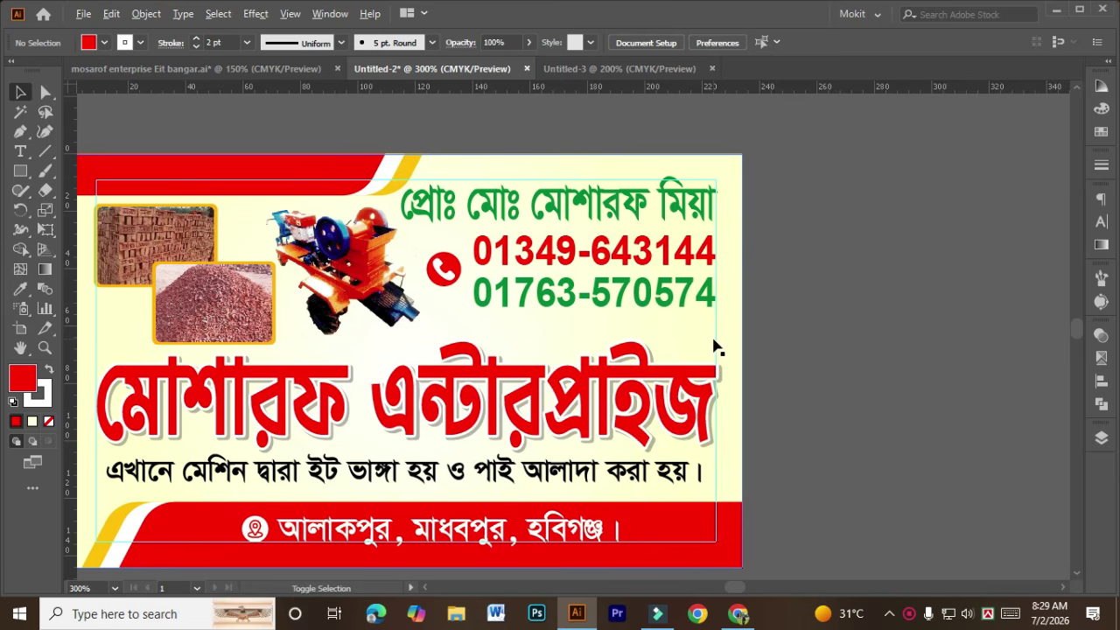
{"action": "right_click", "coordinate": [715, 341]}
{"action": "left_click", "coordinate": [766, 207]}
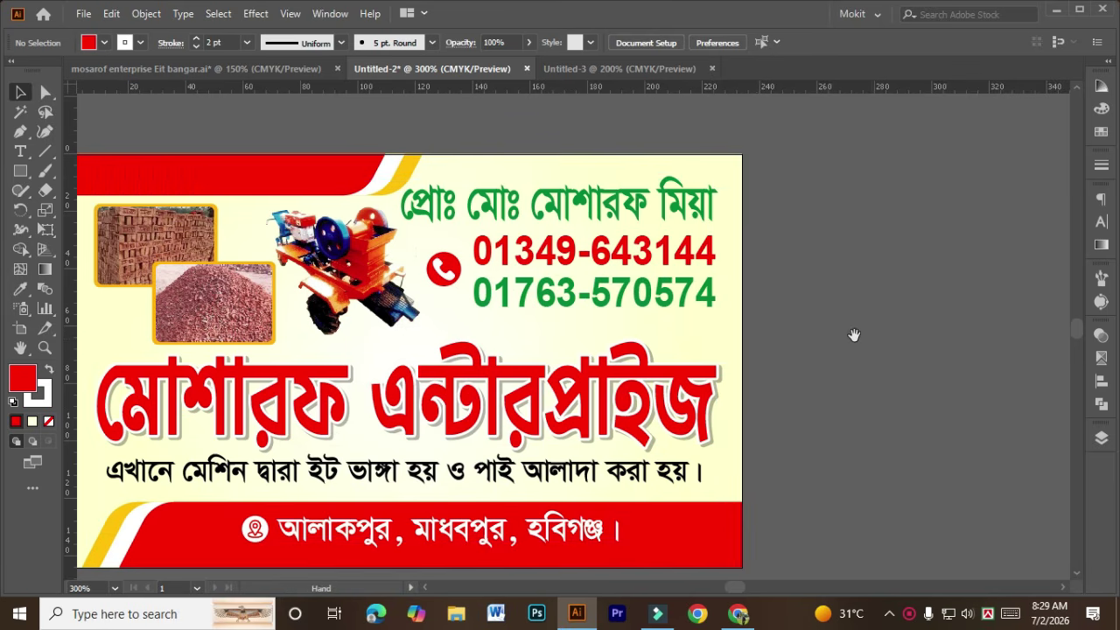
{"action": "scroll", "coordinate": [840, 323], "scroll_direction": "left", "scroll_amount": 3}
{"action": "scroll", "coordinate": [901, 324], "scroll_direction": "down", "scroll_amount": 1}
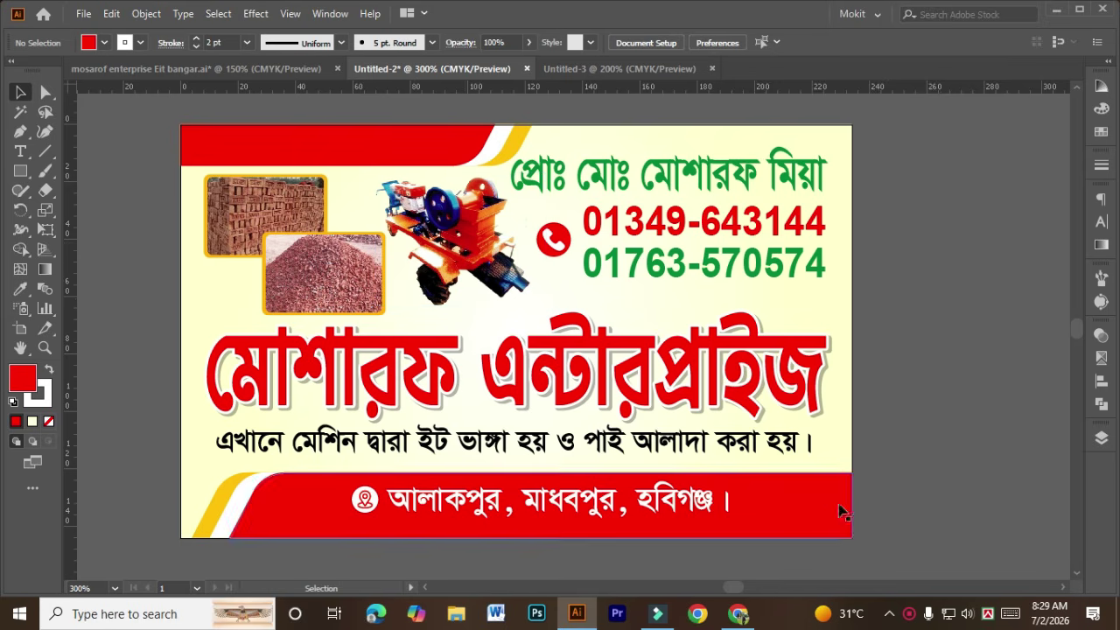
{"action": "left_click", "coordinate": [910, 616]}
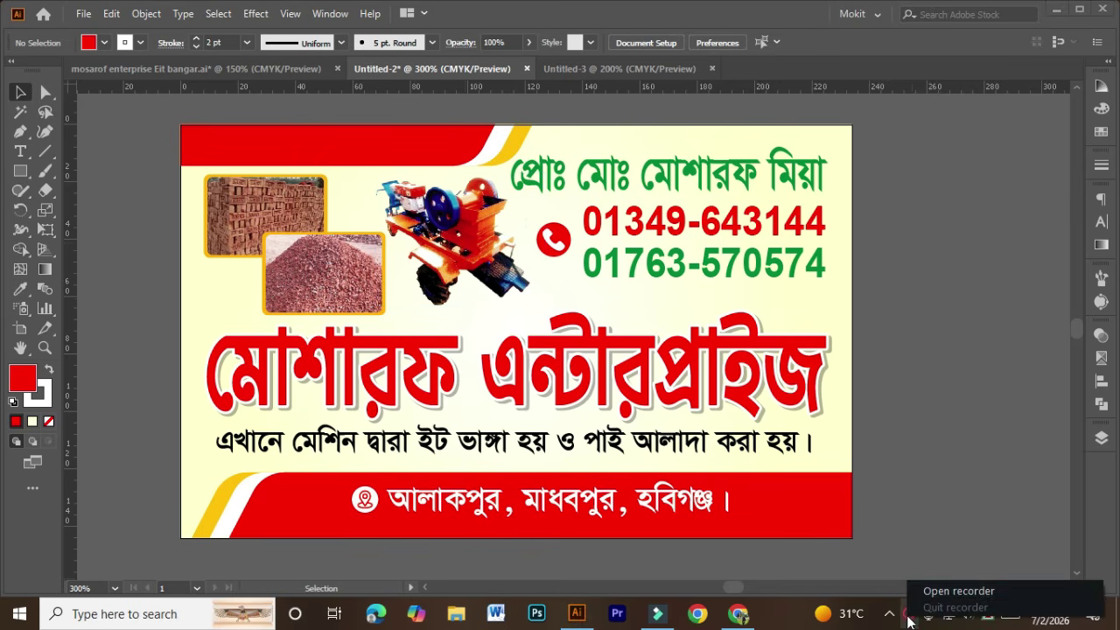
{"action": "left_click", "coordinate": [927, 593]}
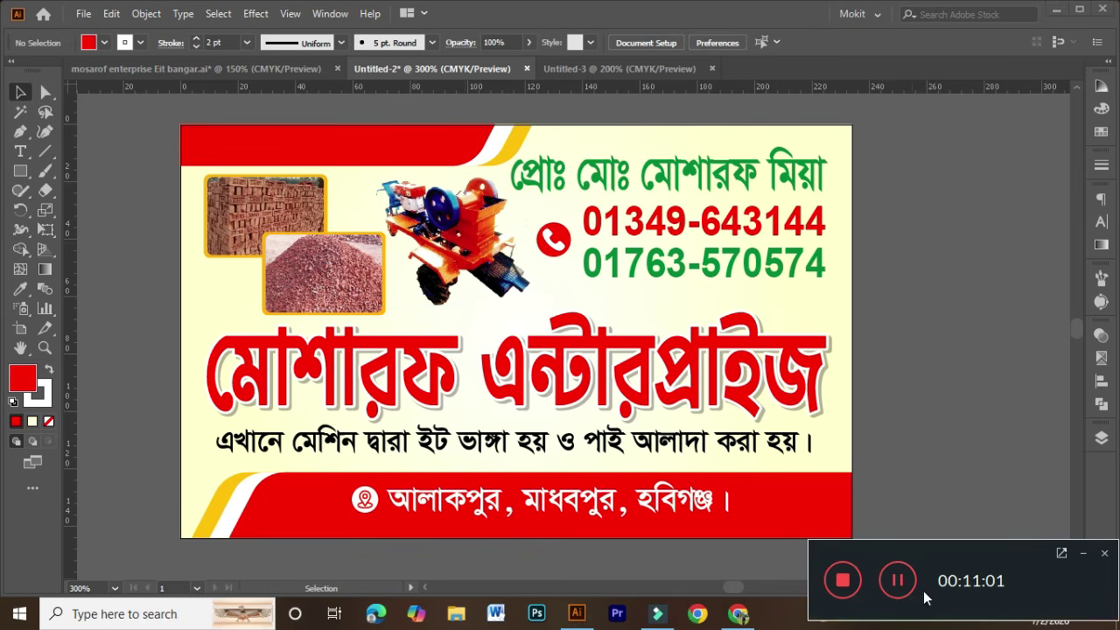